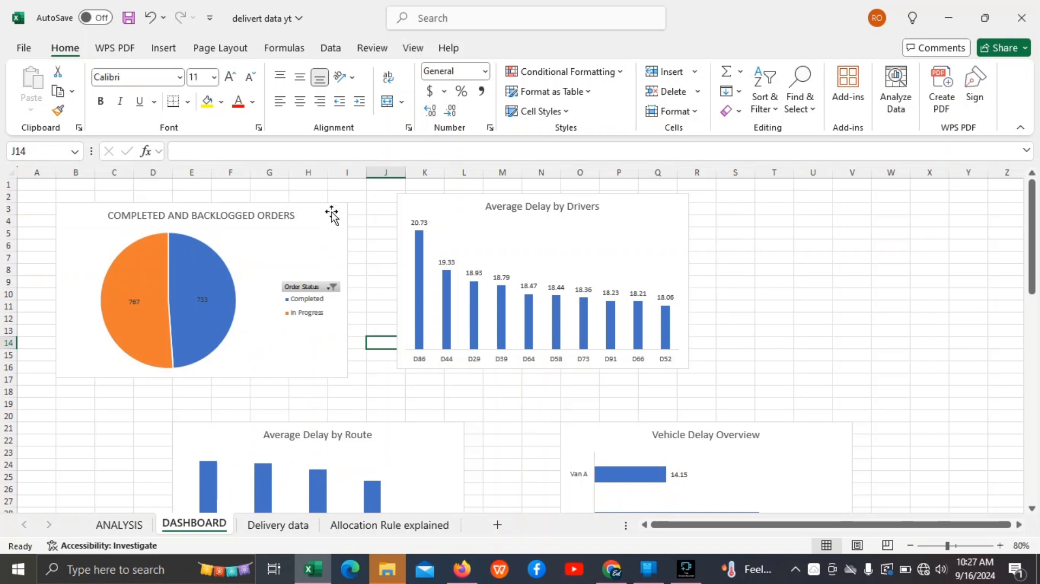
Step: Move the Completed and Backlogged Orders chart toward column A, spread the Average Delay by Drivers chart away from it, and zoom out to 66%
{"action": "left_click_drag", "start_coordinate": [331, 215], "coordinate": [303, 218]}
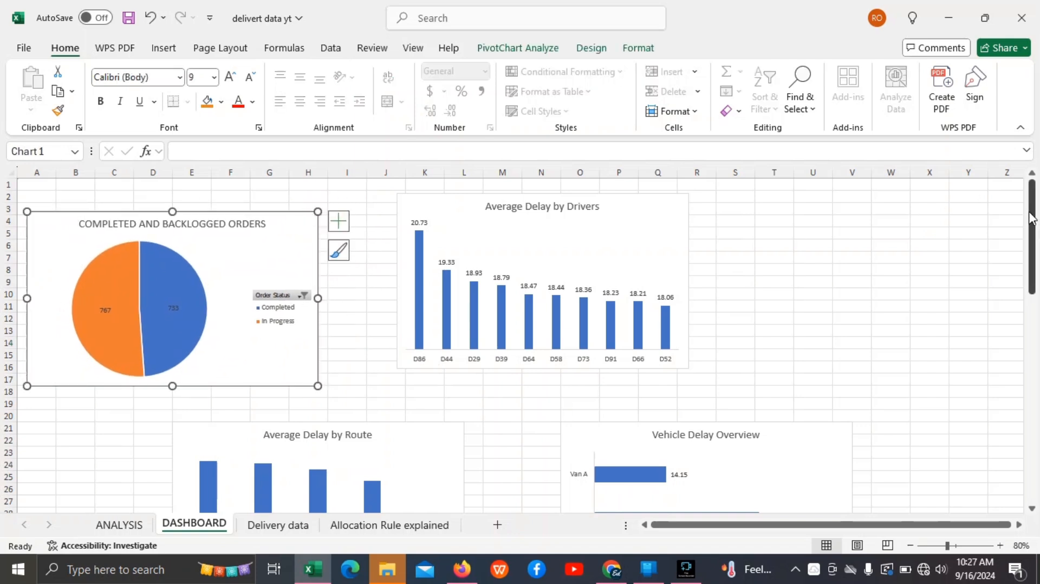
{"action": "mouse_move", "coordinate": [1031, 213]}
{"action": "left_mouse_down"}
{"action": "mouse_move", "coordinate": [1033, 299]}
{"action": "mouse_move", "coordinate": [1030, 206]}
{"action": "left_mouse_up"}
{"action": "left_click_drag", "start_coordinate": [664, 208], "coordinate": [780, 242]}
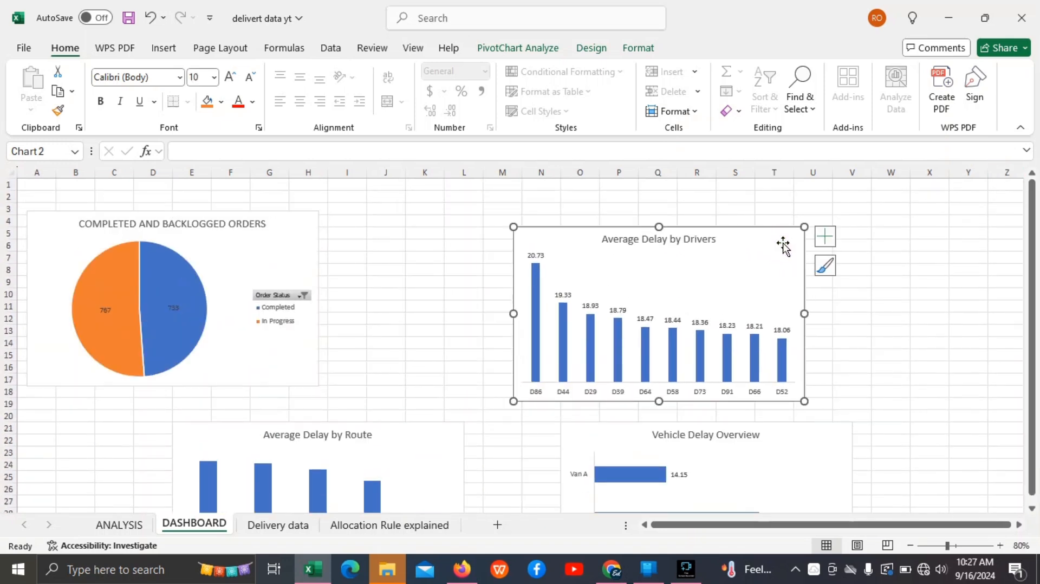
{"action": "left_click", "coordinate": [942, 547]}
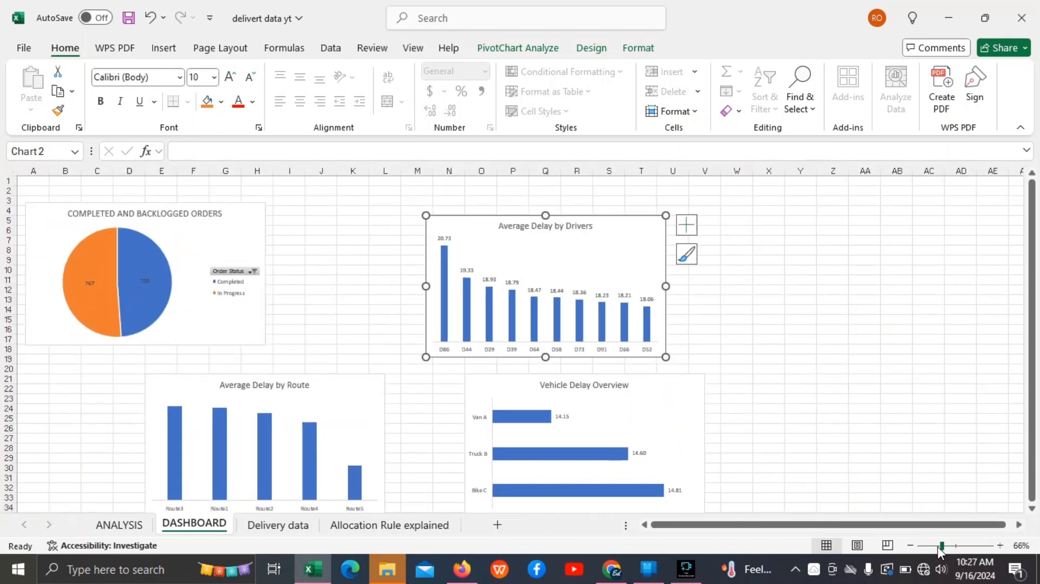
Step: Line up the orders pie, Average Delay by Drivers and Vehicle Delay Overview charts from row 13, with Average Delay by Route below the pie
{"action": "left_click_drag", "start_coordinate": [255, 211], "coordinate": [255, 313]}
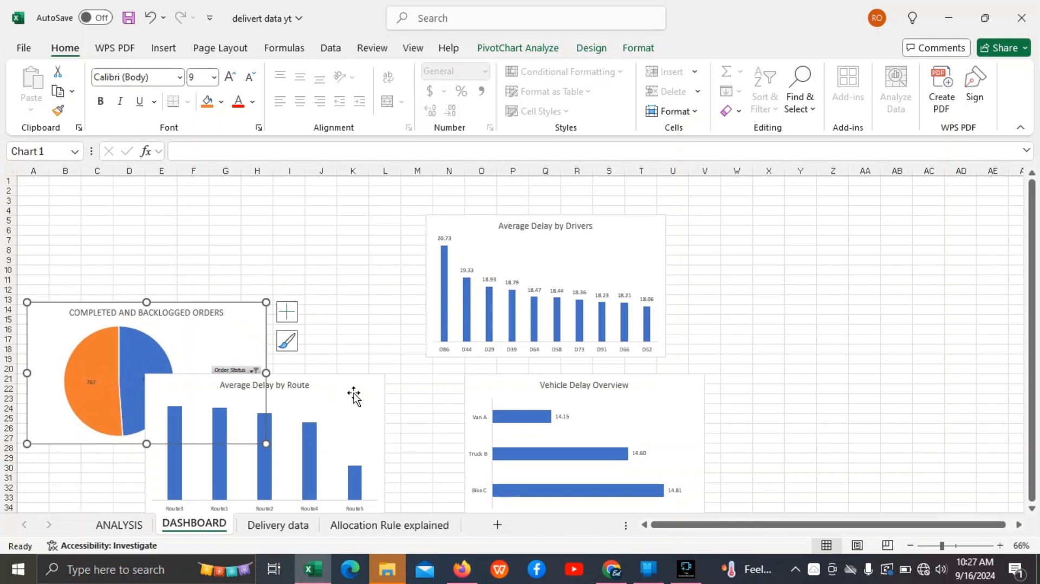
{"action": "left_click_drag", "start_coordinate": [353, 391], "coordinate": [237, 485]}
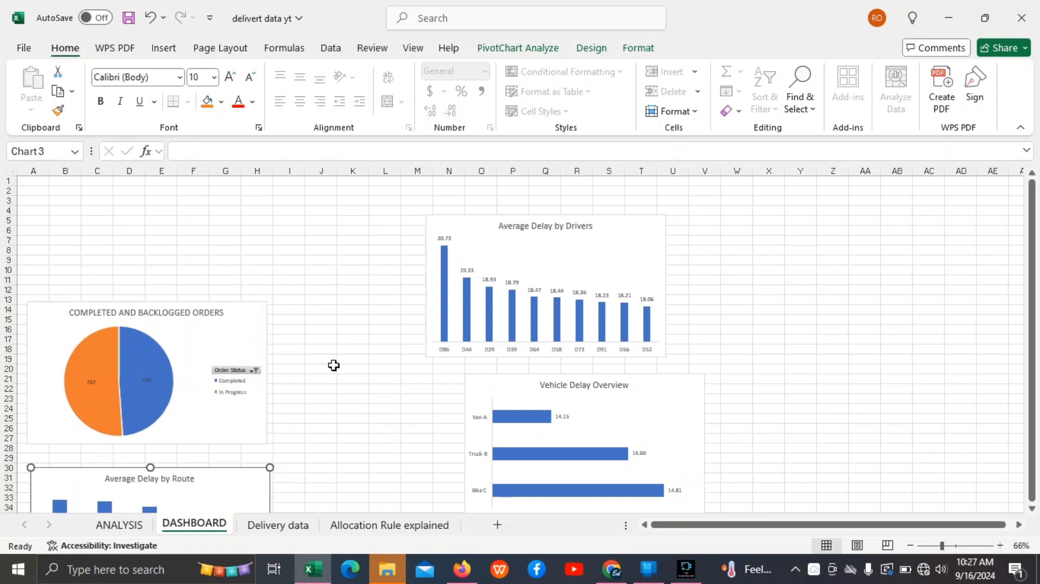
{"action": "left_click", "coordinate": [473, 218]}
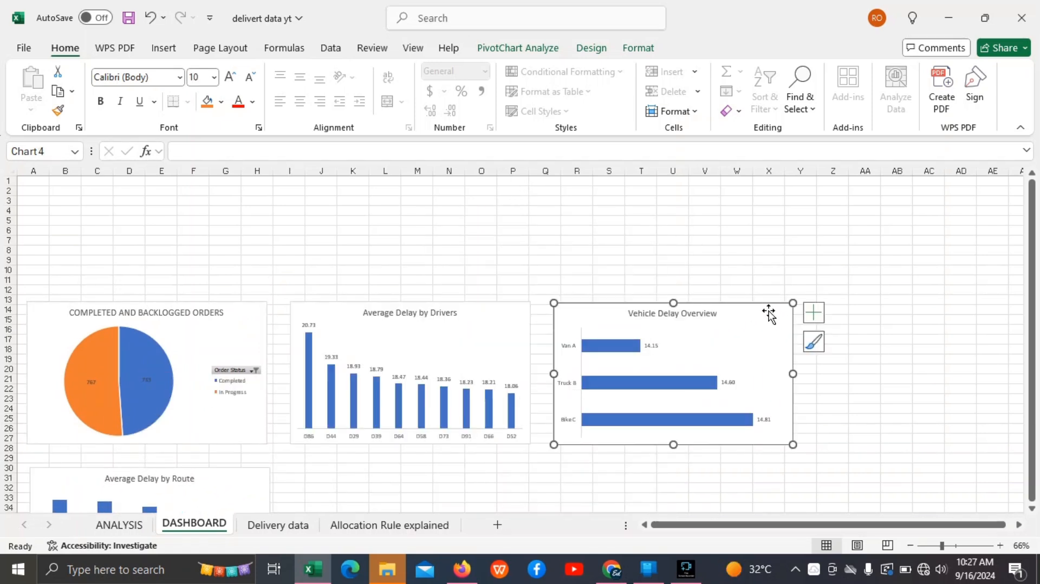
{"action": "left_click_drag", "start_coordinate": [768, 309], "coordinate": [769, 310]}
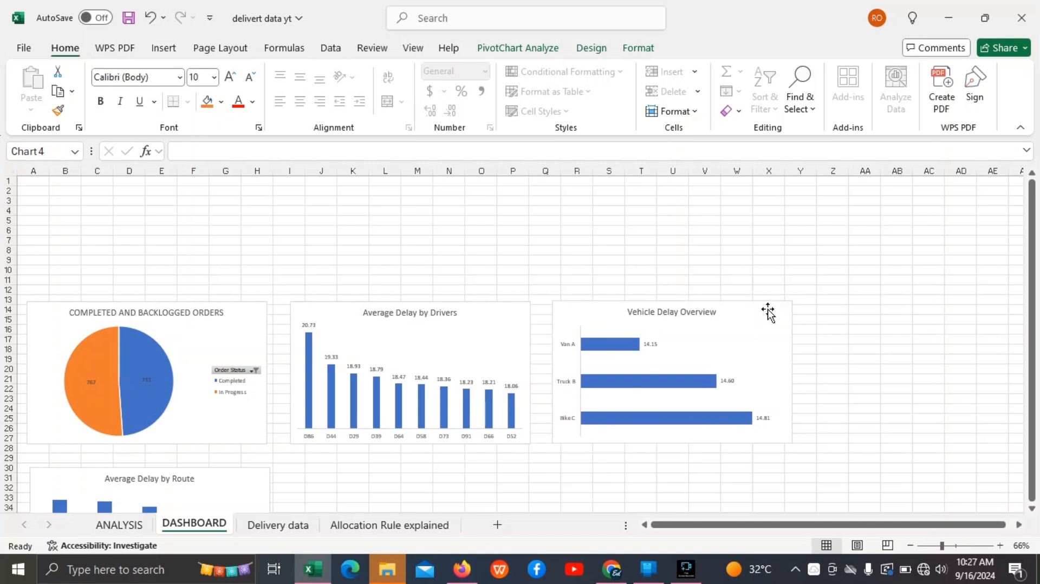
Step: Arrange the route, allocation rules and customer feedback charts in a second row, with the delivery city and order hour charts in a third
{"action": "left_click_drag", "start_coordinate": [1035, 265], "coordinate": [1032, 377]}
{"action": "left_click", "coordinate": [928, 348]}
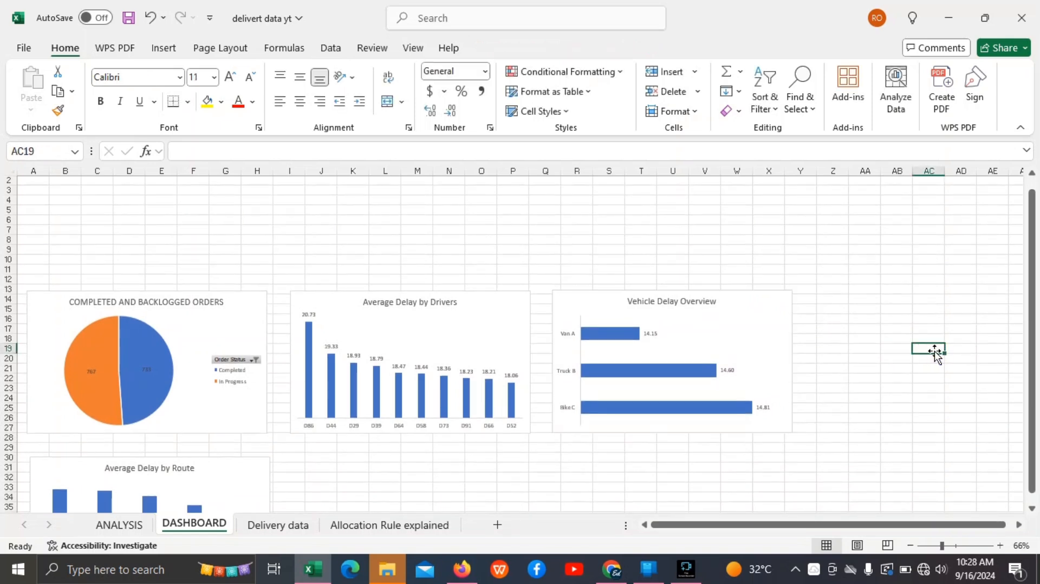
{"action": "left_click", "coordinate": [1032, 508]}
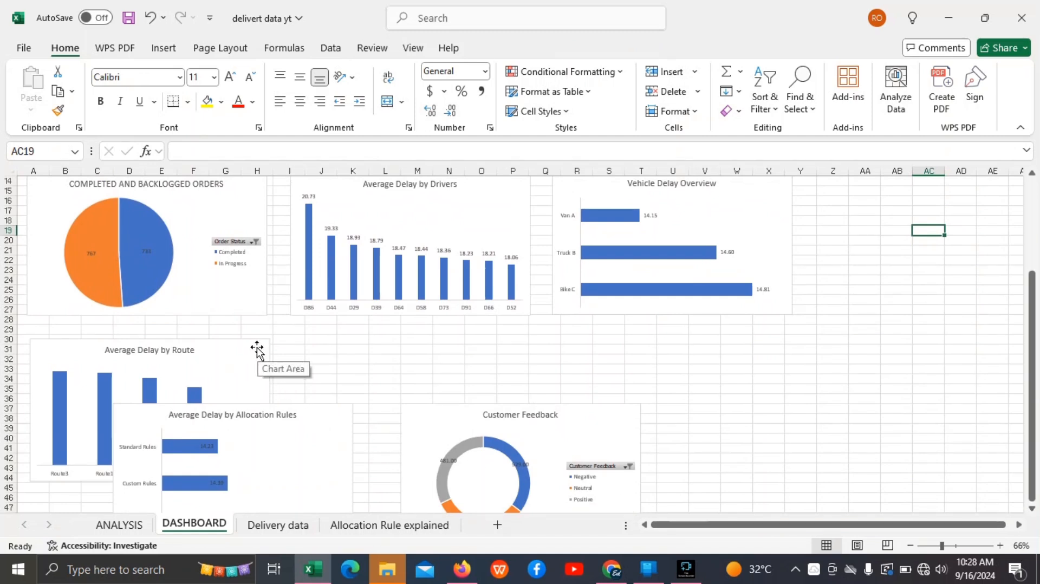
{"action": "mouse_move", "coordinate": [257, 349]}
{"action": "left_mouse_down"}
{"action": "mouse_move", "coordinate": [244, 338]}
{"action": "mouse_move", "coordinate": [253, 343]}
{"action": "left_mouse_up"}
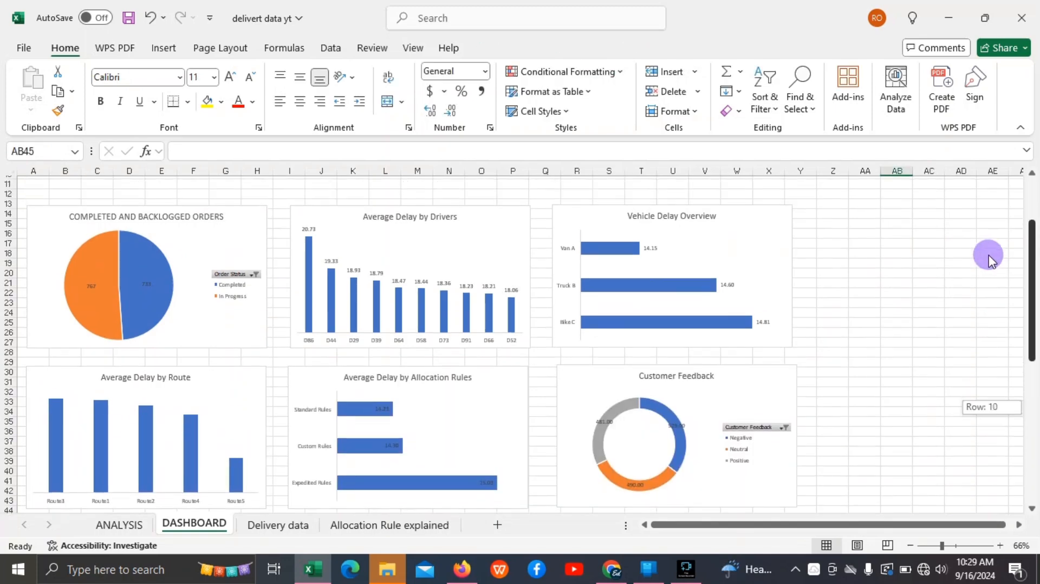
Step: Review the alignment and spacing of all dashboard charts from the first row to the last
{"action": "scroll", "coordinate": [986, 255], "scroll_direction": "up", "scroll_amount": 5}
{"action": "scroll", "coordinate": [974, 201], "scroll_direction": "down", "scroll_amount": 10}
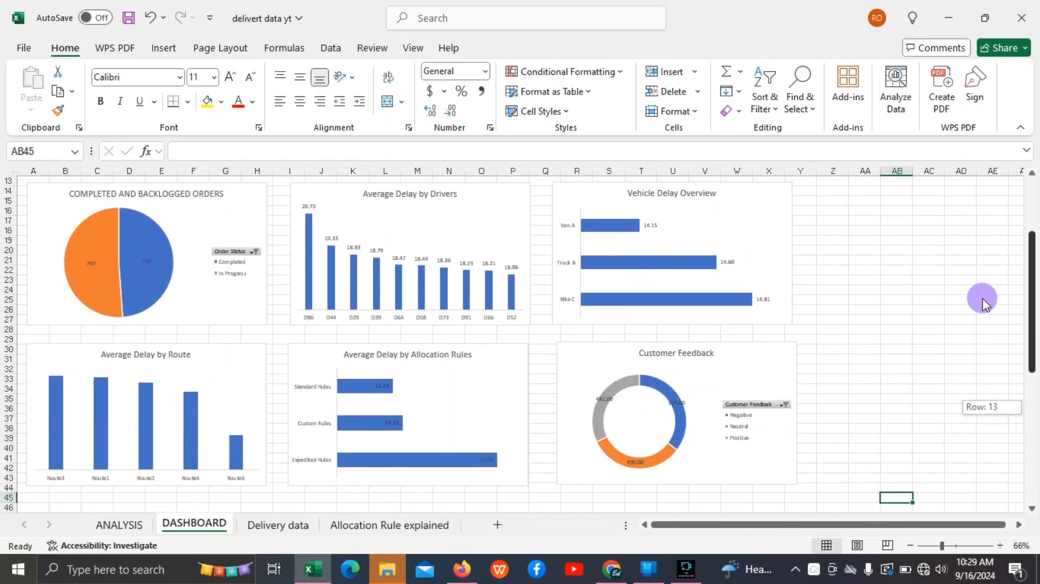
{"action": "scroll", "coordinate": [982, 406], "scroll_direction": "up", "scroll_amount": 7}
{"action": "scroll", "coordinate": [978, 292], "scroll_direction": "up", "scroll_amount": 3}
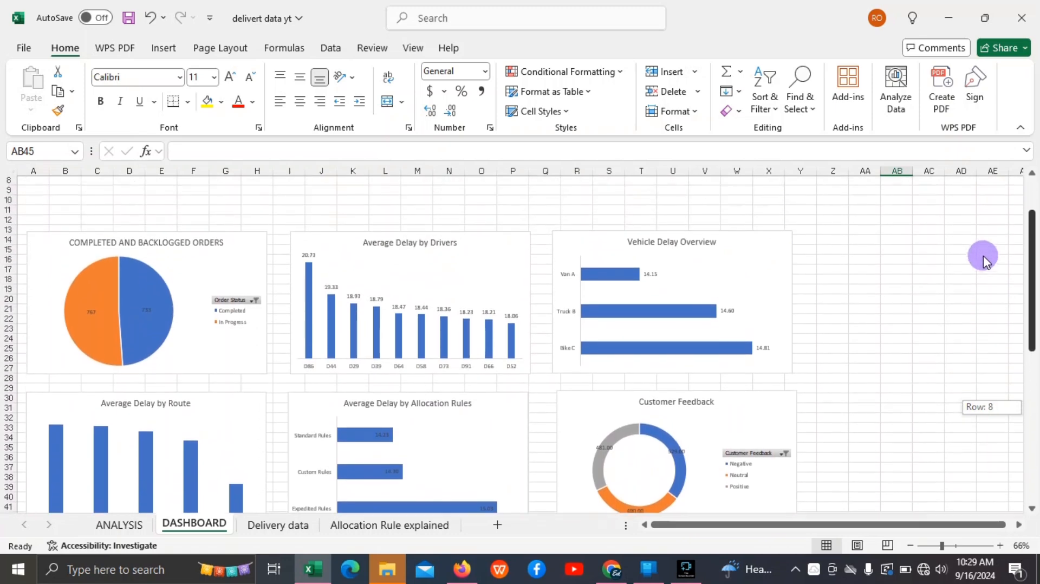
{"action": "scroll", "coordinate": [960, 314], "scroll_direction": "down", "scroll_amount": 5}
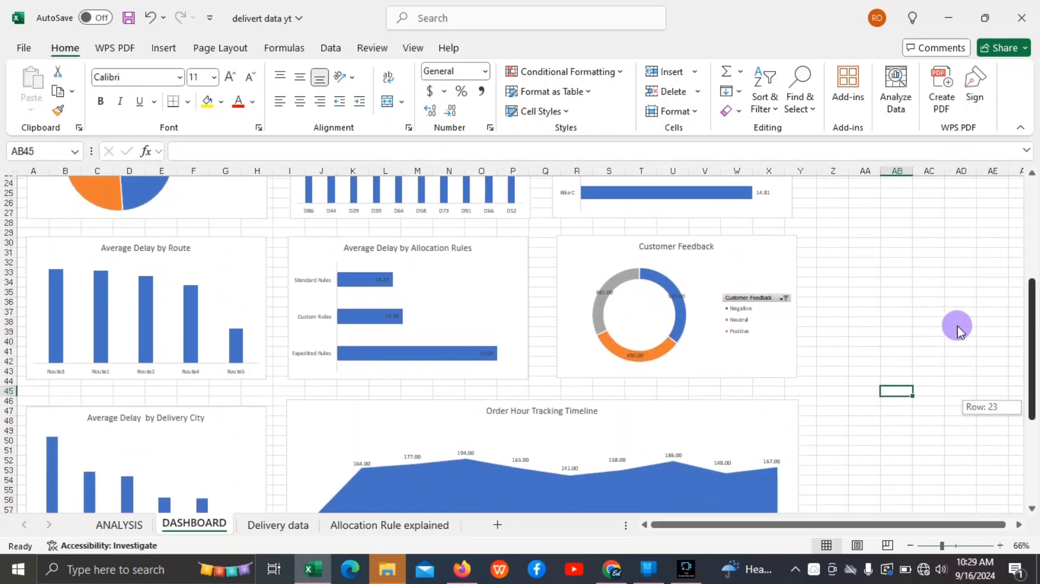
{"action": "scroll", "coordinate": [935, 325], "scroll_direction": "down", "scroll_amount": 4}
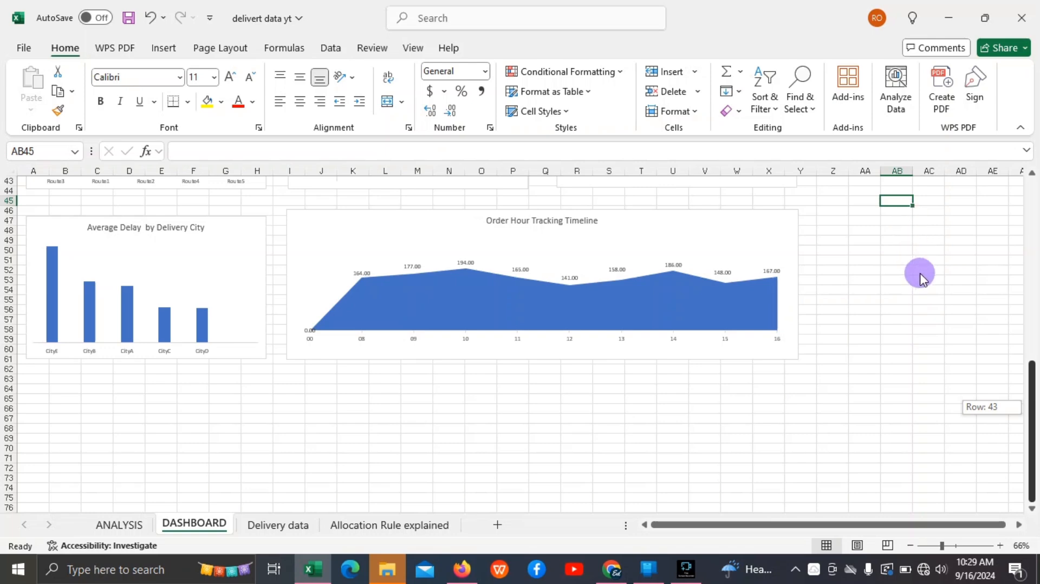
{"action": "scroll", "coordinate": [929, 336], "scroll_direction": "up", "scroll_amount": 2}
{"action": "scroll", "coordinate": [929, 352], "scroll_direction": "down", "scroll_amount": 2}
{"action": "scroll", "coordinate": [935, 336], "scroll_direction": "up", "scroll_amount": 7}
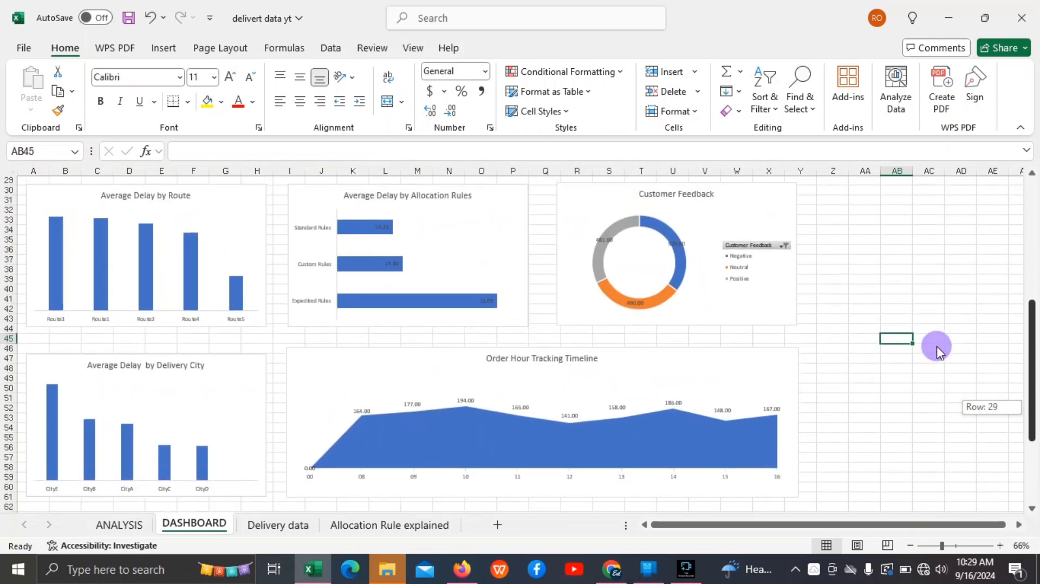
{"action": "scroll", "coordinate": [935, 314], "scroll_direction": "down", "scroll_amount": 7}
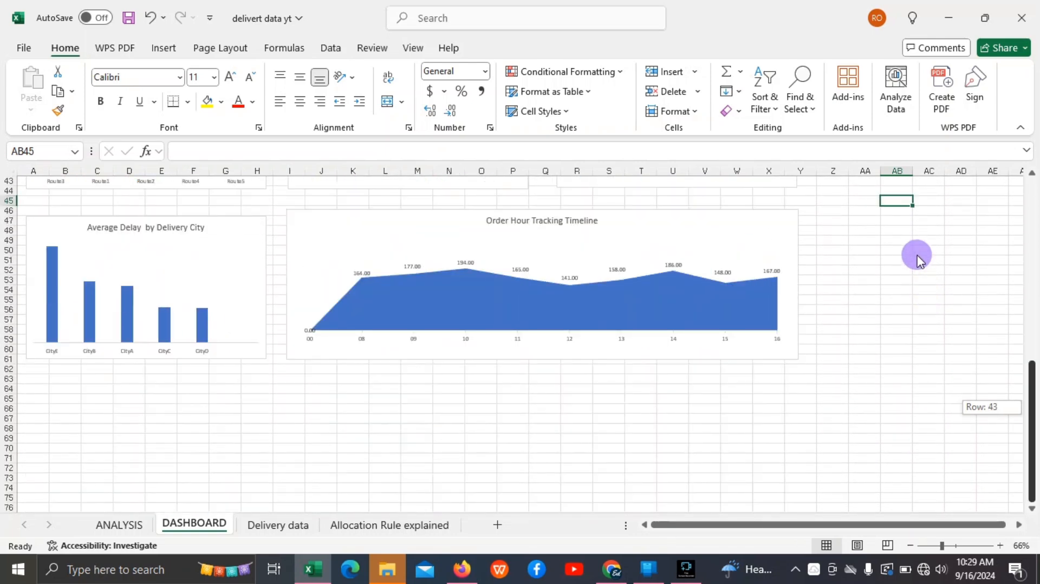
Step: Hide the gridlines on the DASHBOARD sheet and return to its upper rows
{"action": "left_click_drag", "start_coordinate": [1035, 419], "coordinate": [1029, 250]}
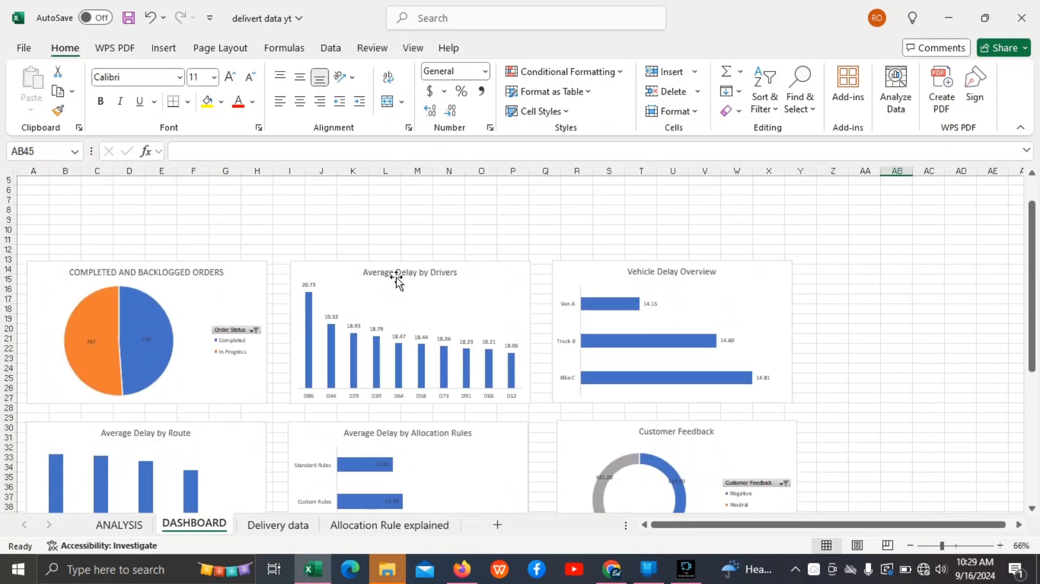
{"action": "left_click", "coordinate": [233, 52]}
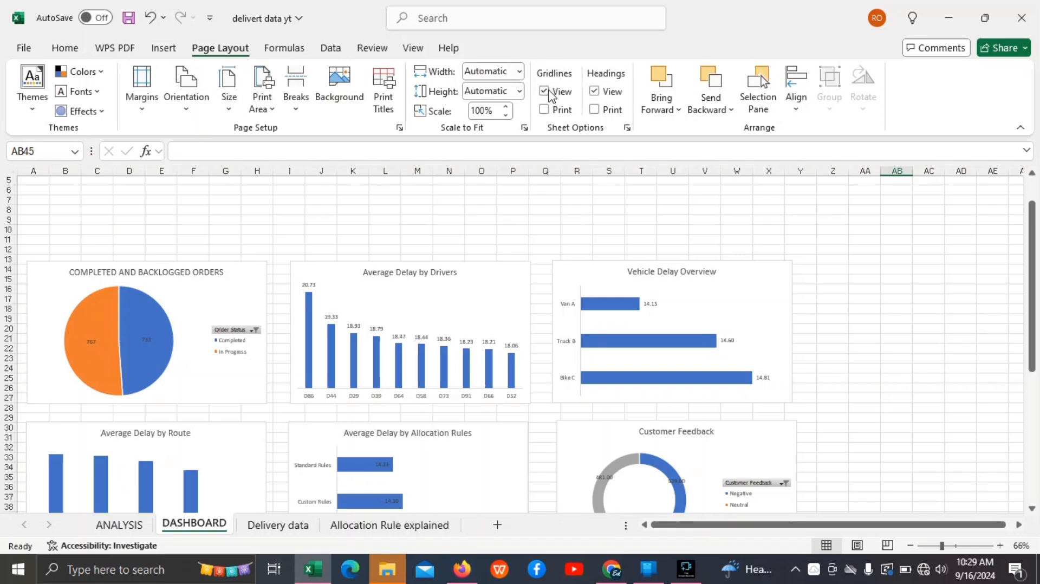
{"action": "left_click", "coordinate": [544, 92]}
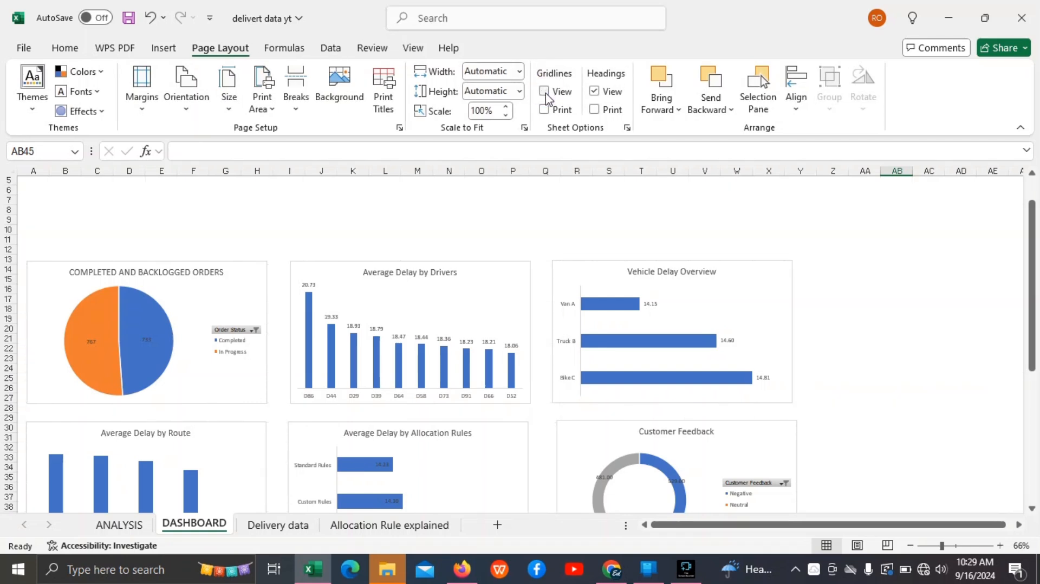
{"action": "left_click_drag", "start_coordinate": [1031, 223], "coordinate": [991, 249]}
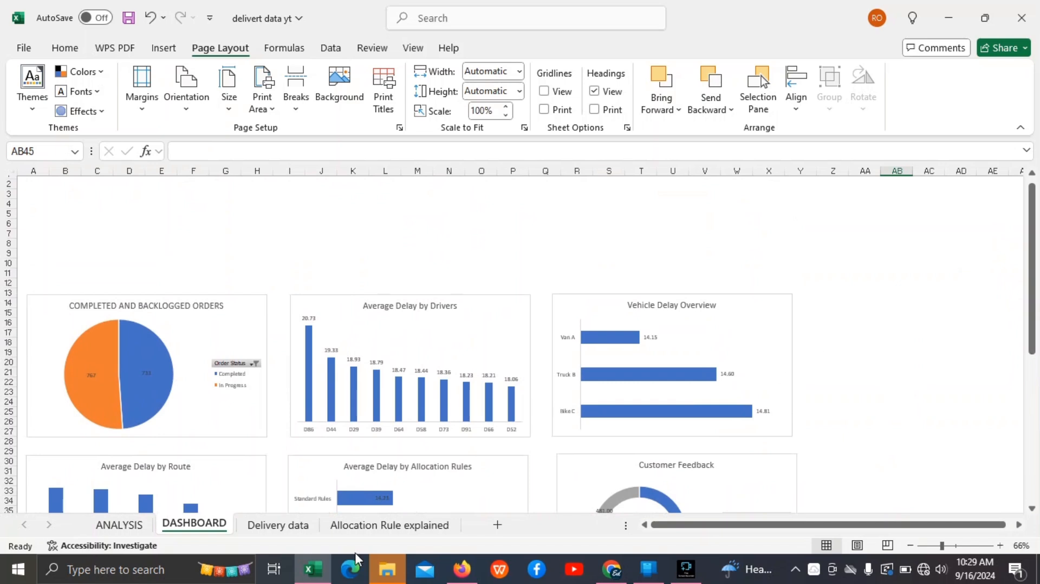
{"action": "left_click", "coordinate": [132, 524]}
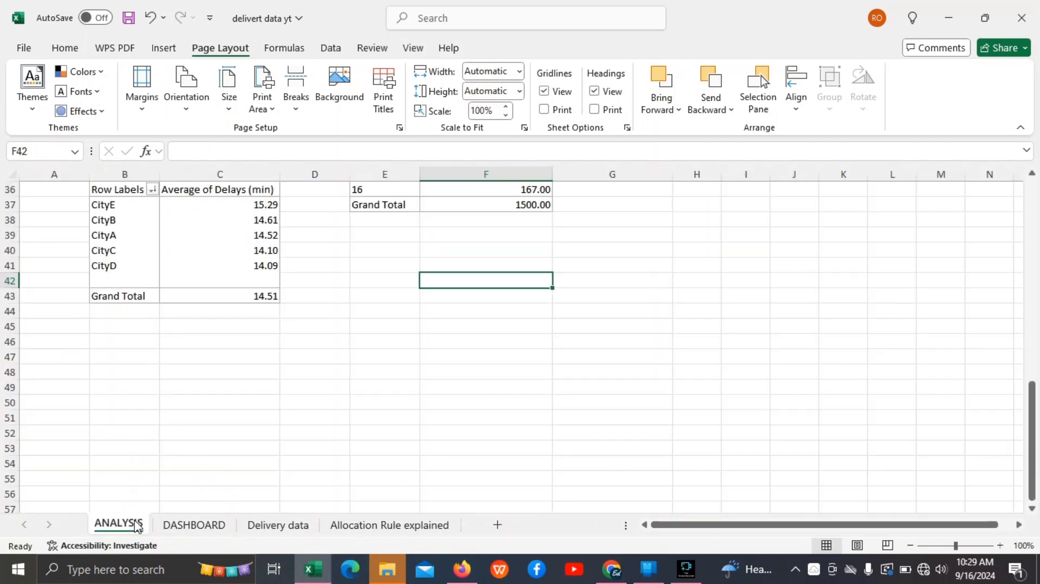
{"action": "left_click", "coordinate": [205, 282]}
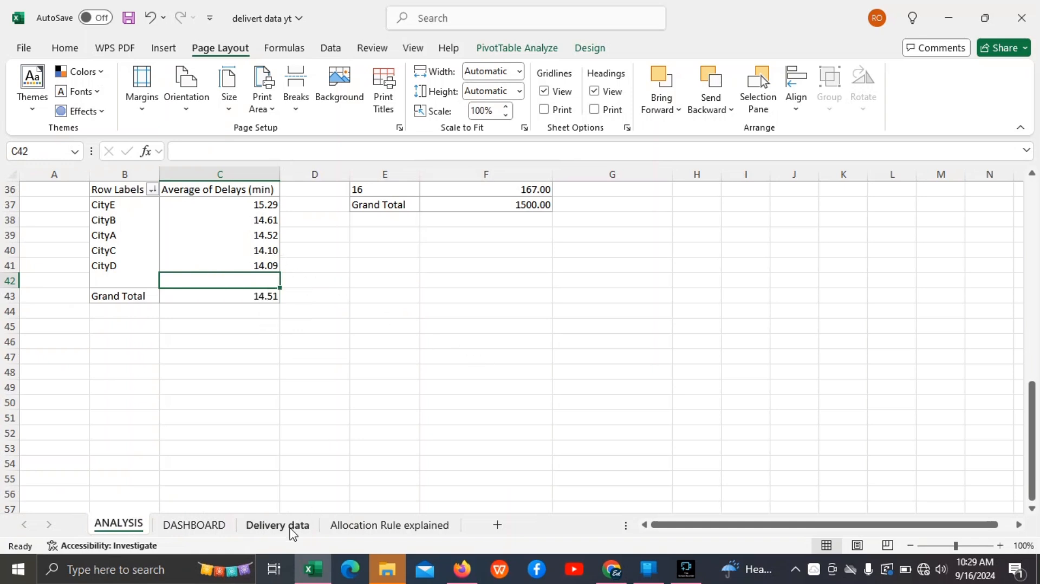
{"action": "left_click", "coordinate": [201, 527]}
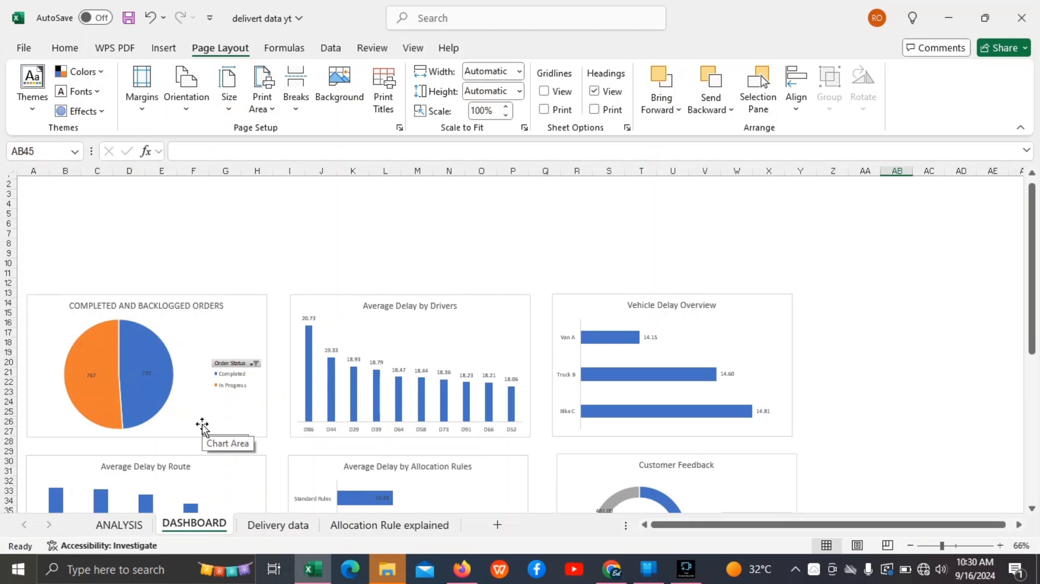
{"action": "left_click", "coordinate": [131, 525]}
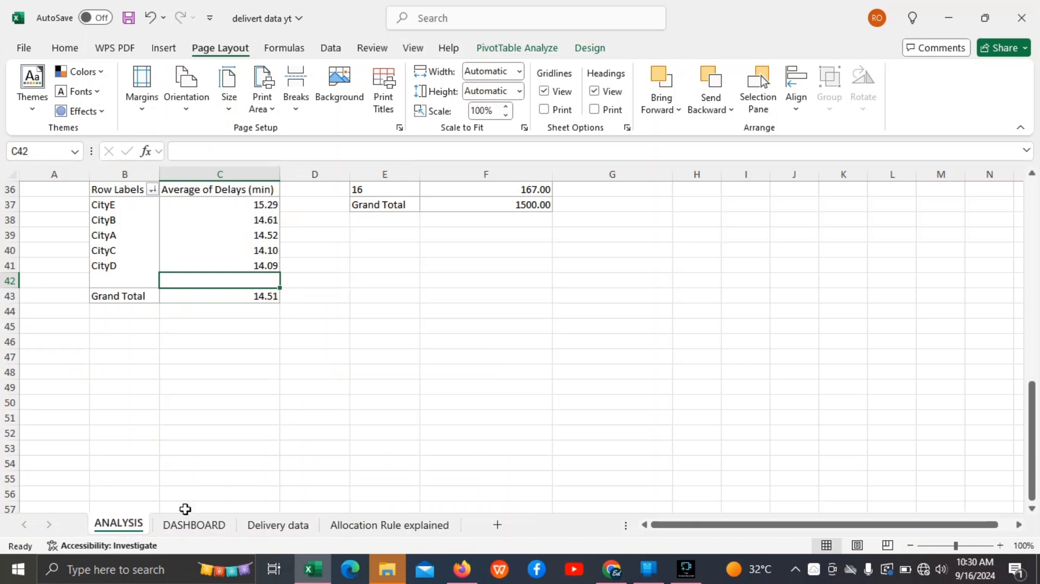
{"action": "left_click", "coordinate": [194, 523]}
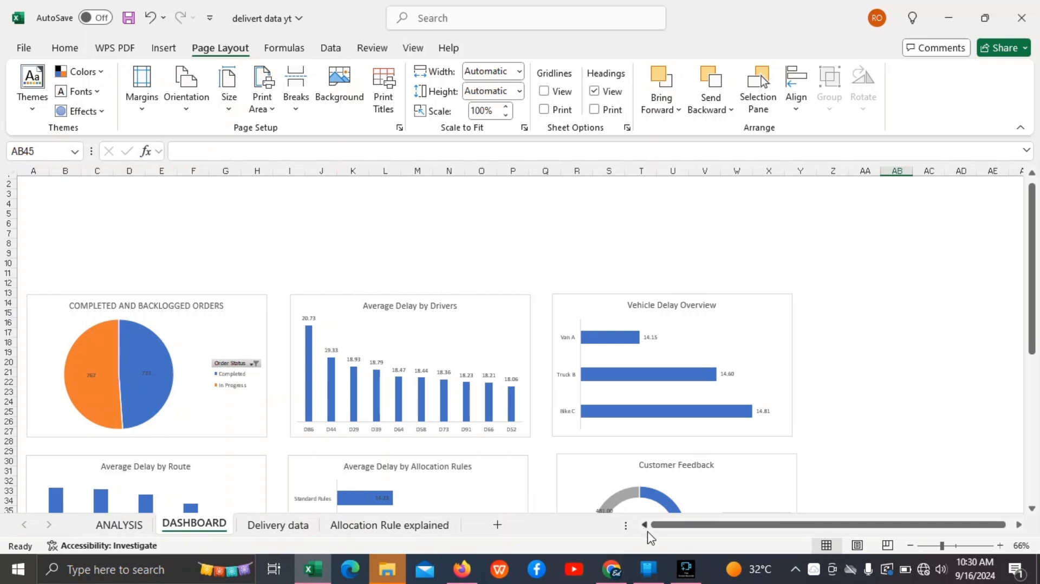
Step: Build a PivotTable at G40 of the ANALYSIS sheet with Order ID as its value field, summarized by Count
{"action": "key", "text": "ctrl+Page_Up"}
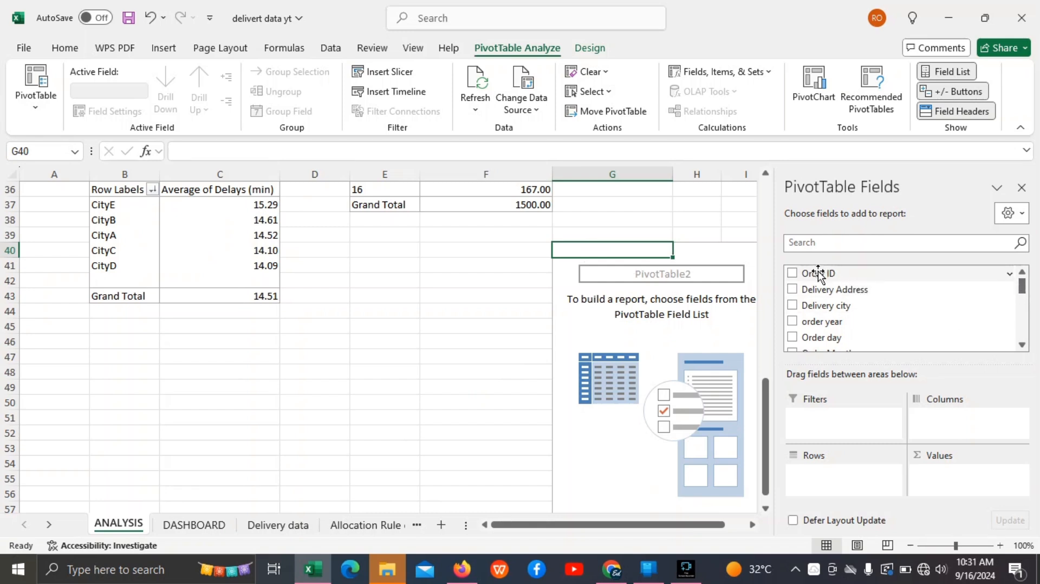
{"action": "left_click_drag", "start_coordinate": [818, 273], "coordinate": [941, 484]}
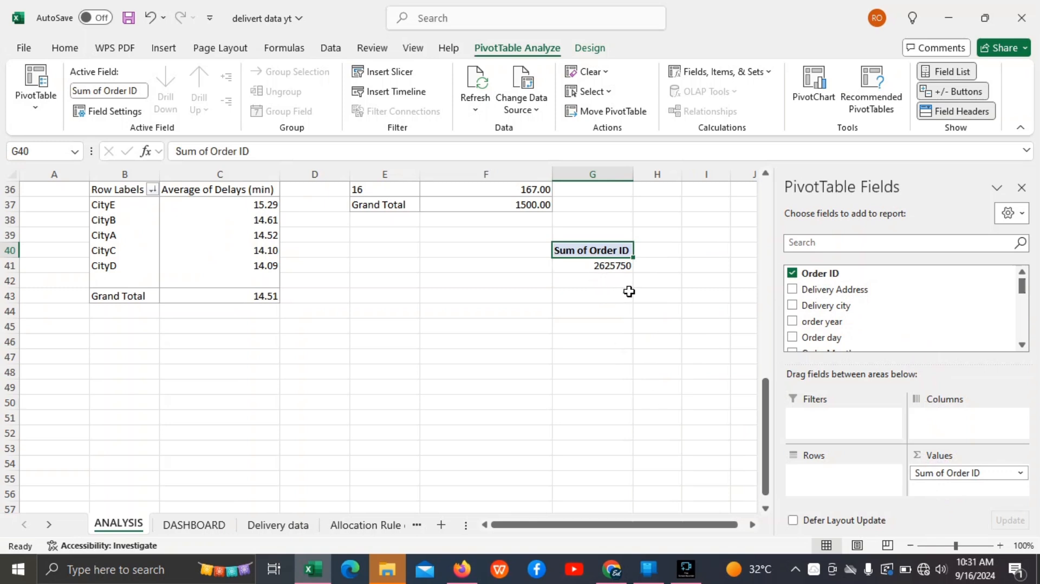
{"action": "left_click", "coordinate": [1021, 473]}
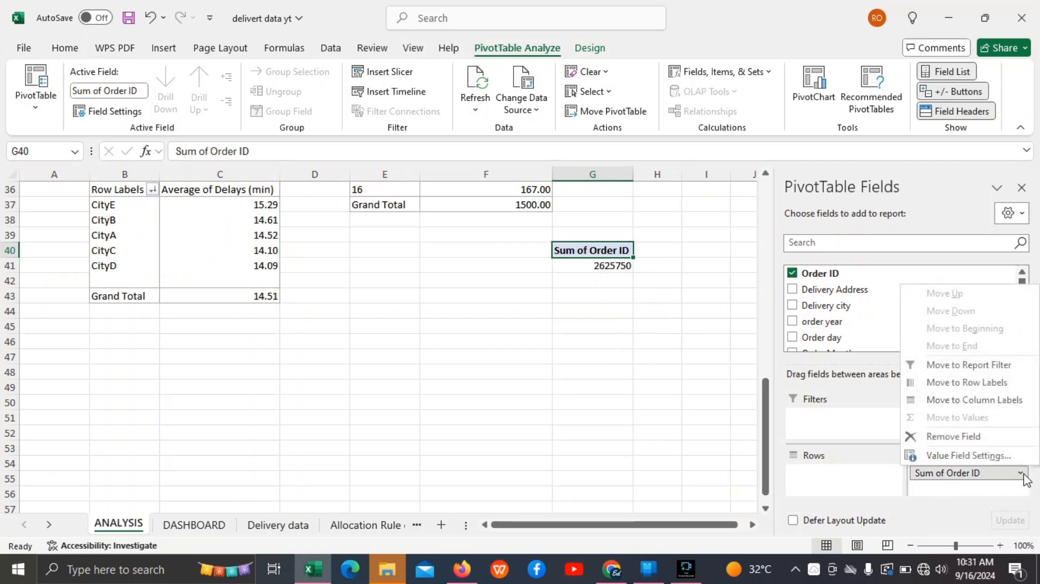
{"action": "left_click", "coordinate": [984, 457]}
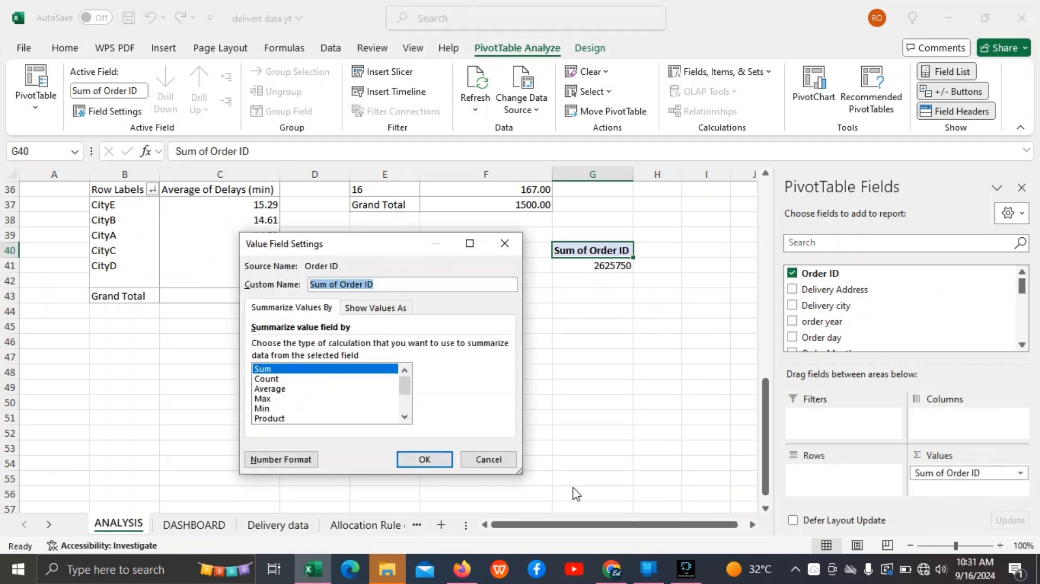
{"action": "left_click", "coordinate": [266, 379]}
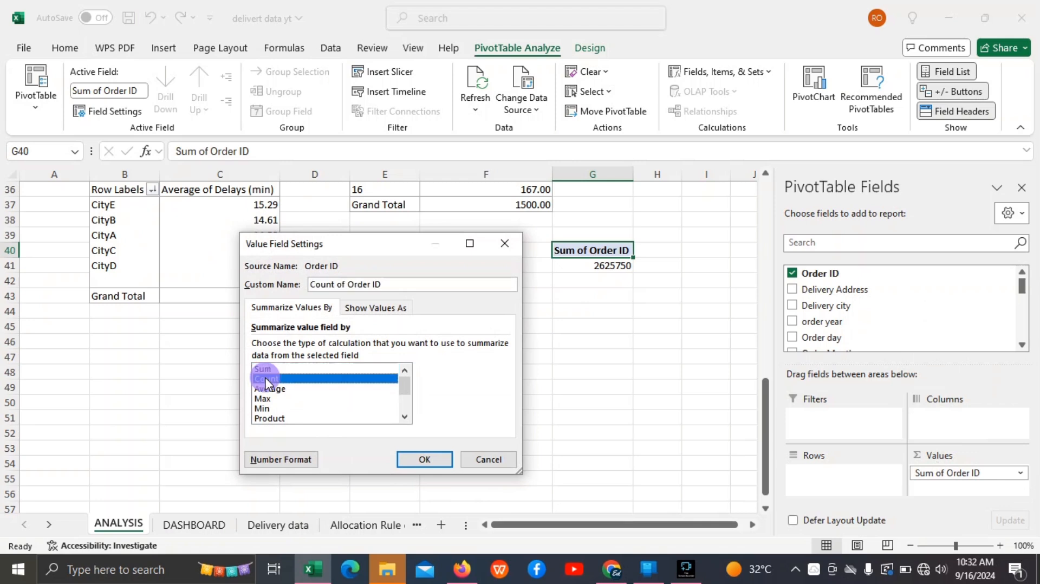
{"action": "left_click", "coordinate": [413, 458]}
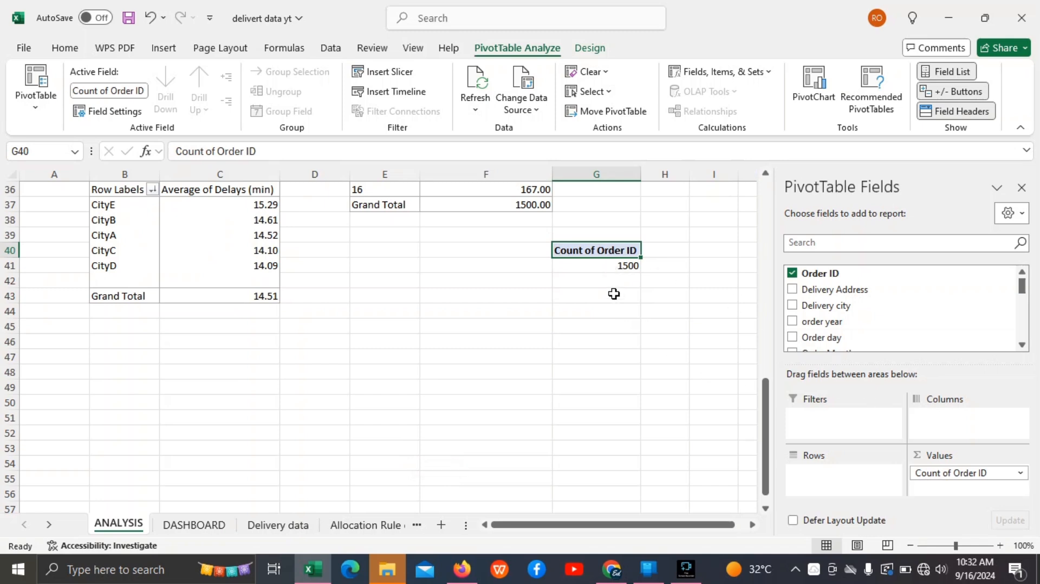
Step: Copy the order count PivotTable in G40:G41 and paste it as formulas at F43
{"action": "left_click_drag", "start_coordinate": [558, 249], "coordinate": [591, 263]}
{"action": "right_click", "coordinate": [591, 265]}
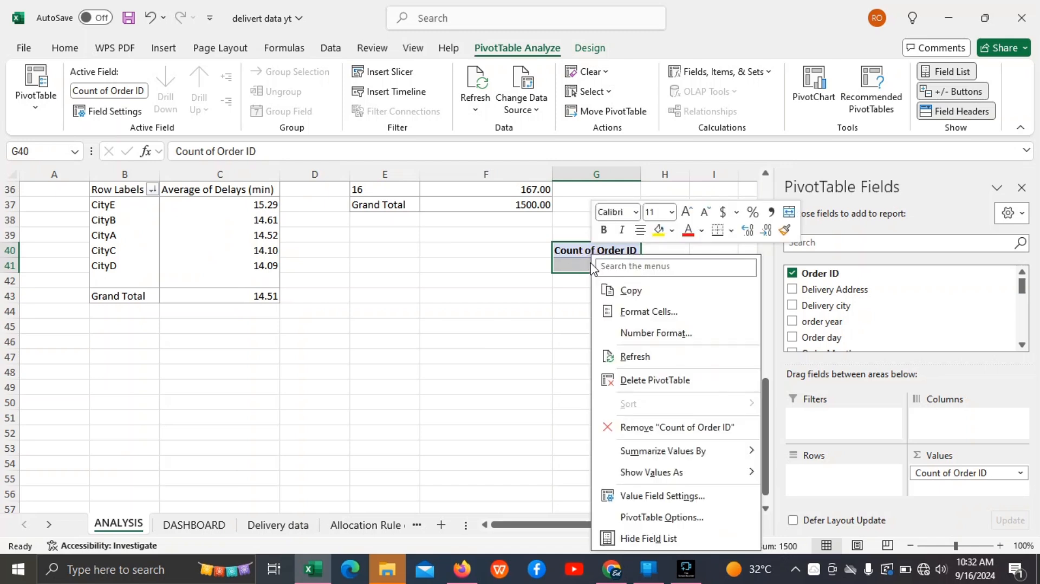
{"action": "left_click", "coordinate": [615, 289]}
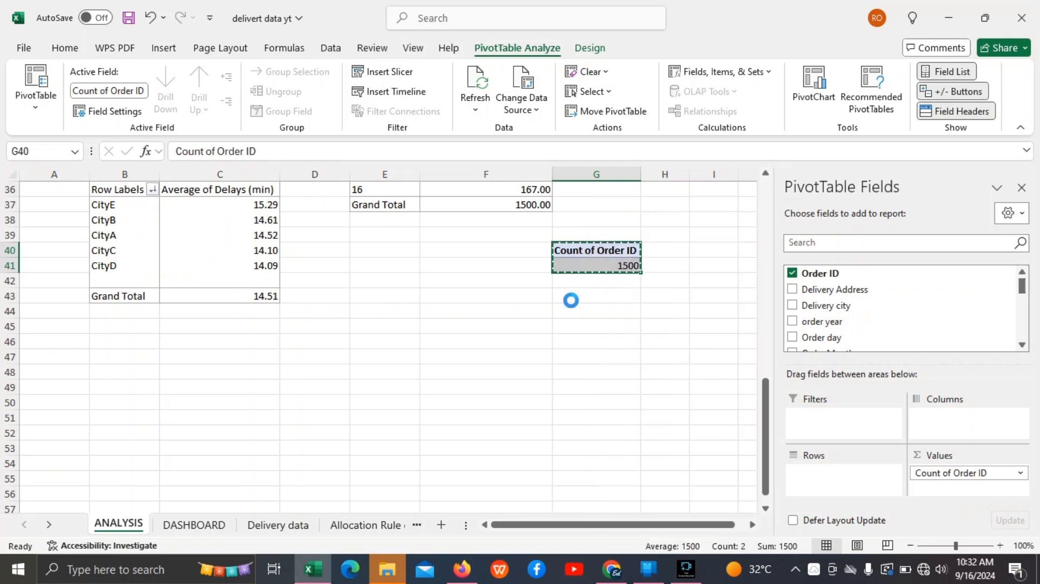
{"action": "left_click", "coordinate": [501, 299]}
{"action": "right_click", "coordinate": [502, 301]}
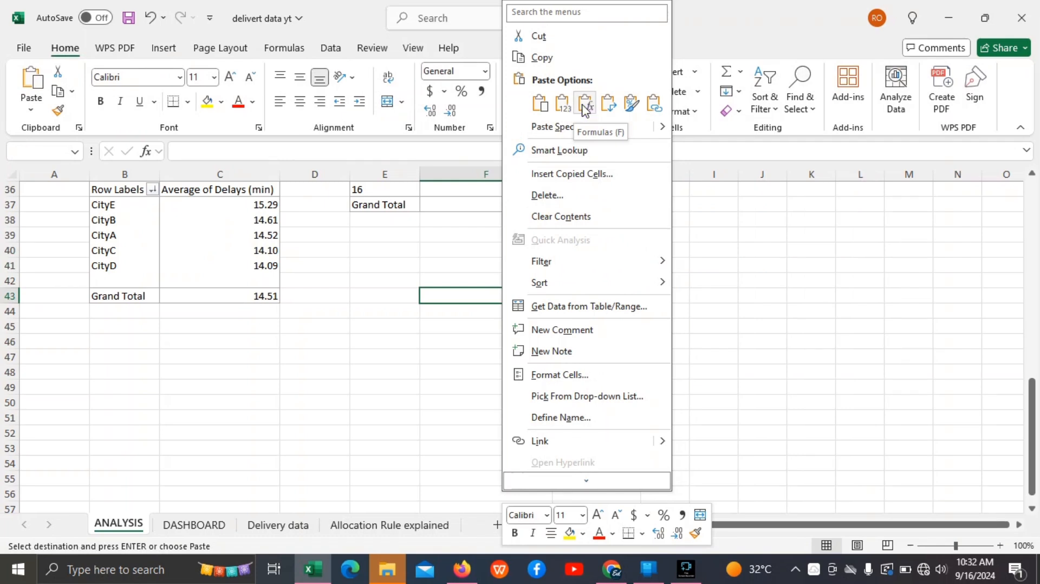
{"action": "left_click", "coordinate": [582, 103]}
{"action": "left_click", "coordinate": [489, 310]}
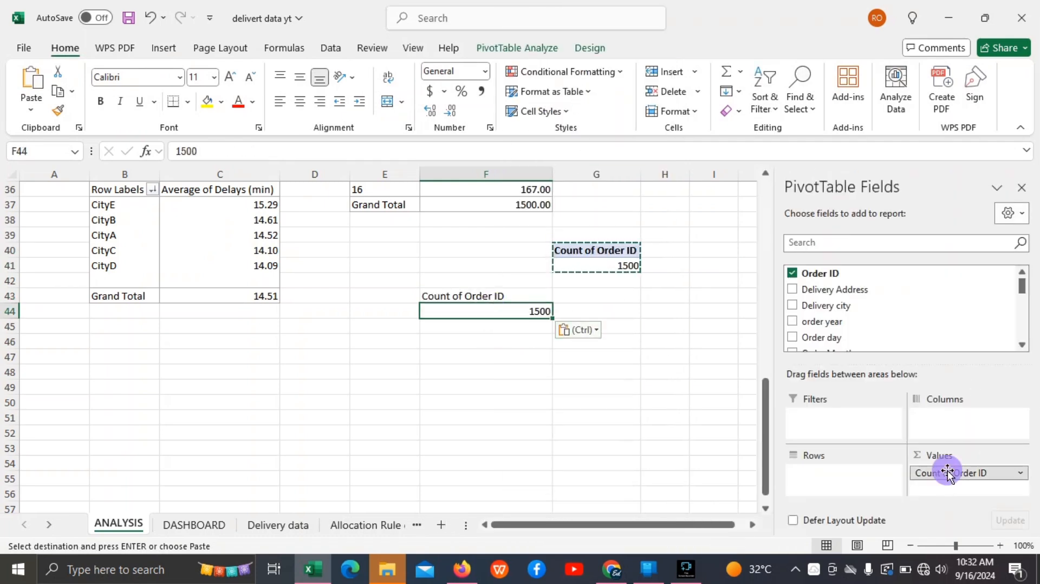
Step: Replace Order ID with Delays (min) as the value field of the PivotTable at F43, summarized by Average
{"action": "left_click_drag", "start_coordinate": [947, 477], "coordinate": [889, 314]}
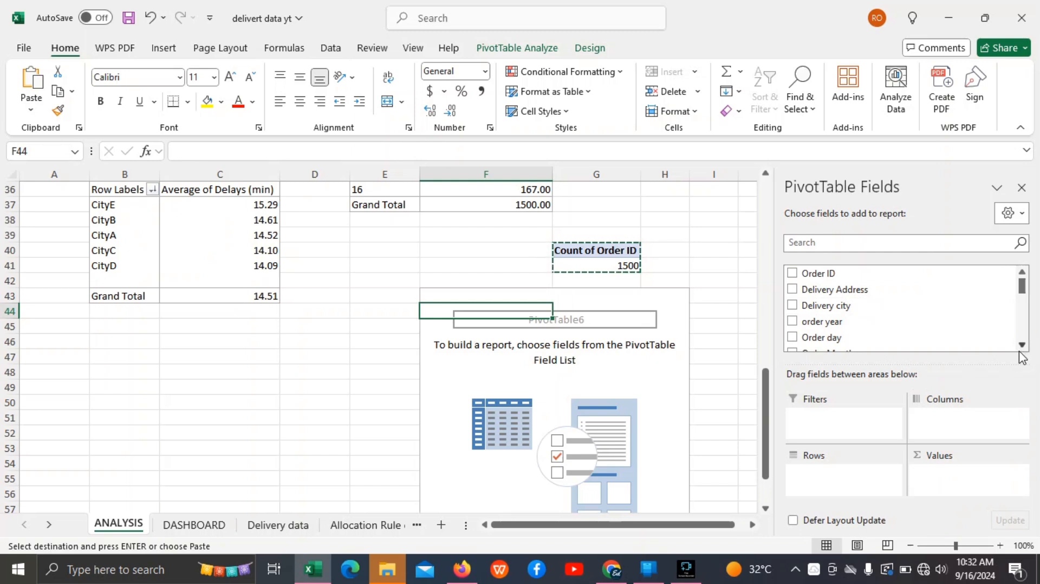
{"action": "left_click_drag", "start_coordinate": [1023, 345], "coordinate": [1025, 344]}
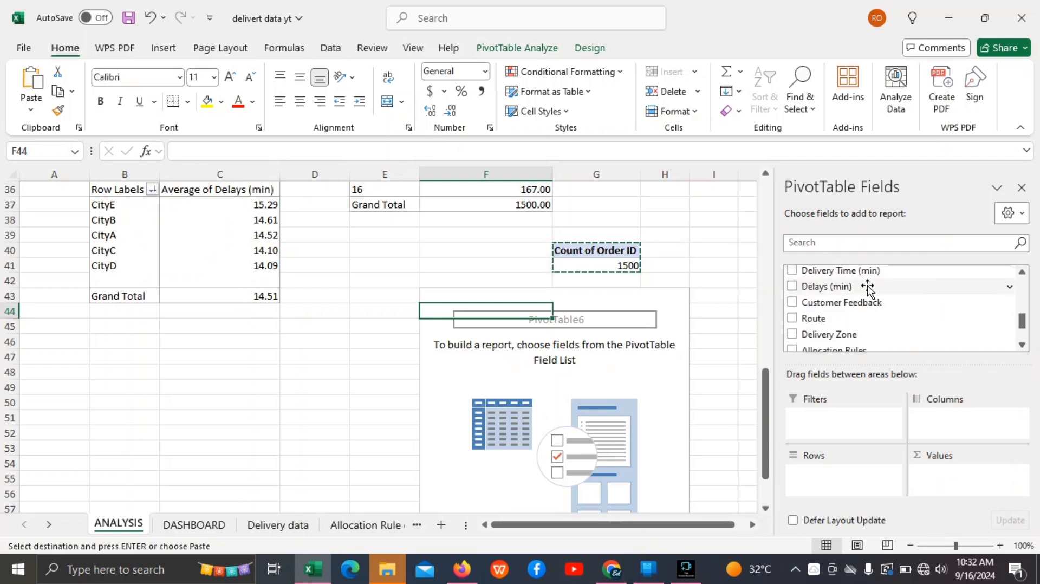
{"action": "left_click_drag", "start_coordinate": [850, 288], "coordinate": [956, 481]}
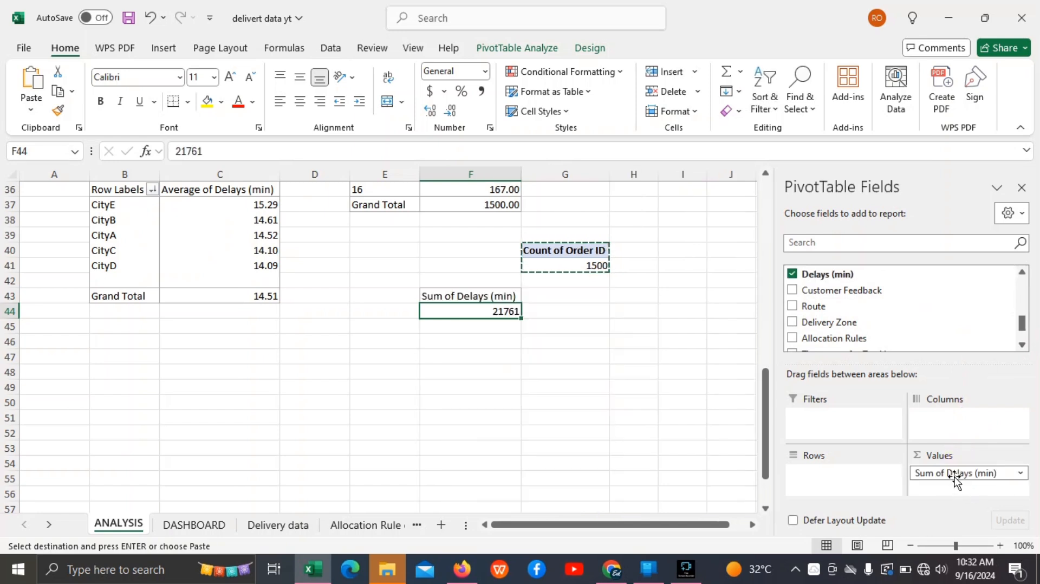
{"action": "left_click", "coordinate": [1022, 473]}
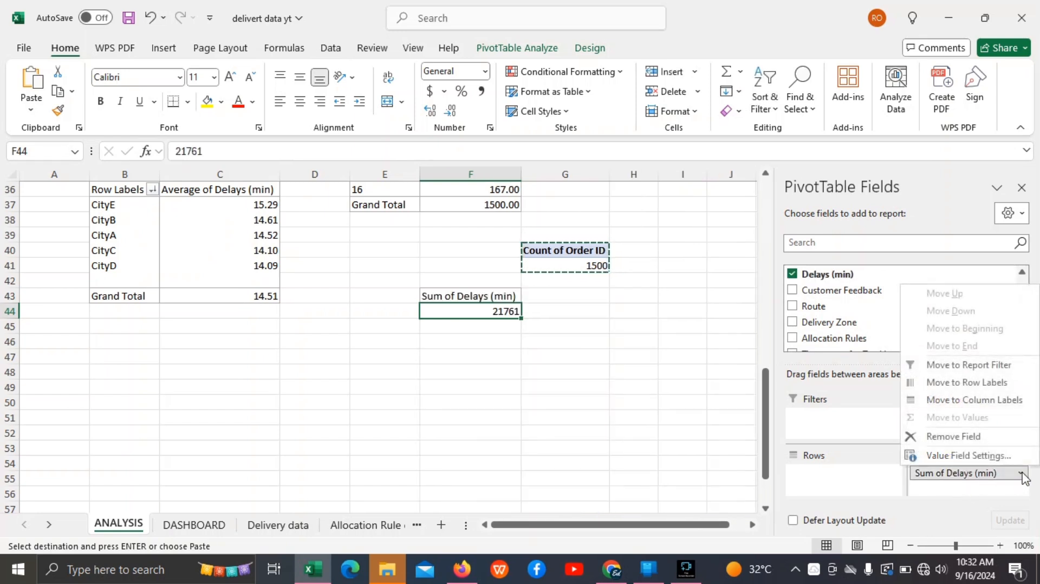
{"action": "left_click", "coordinate": [984, 457]}
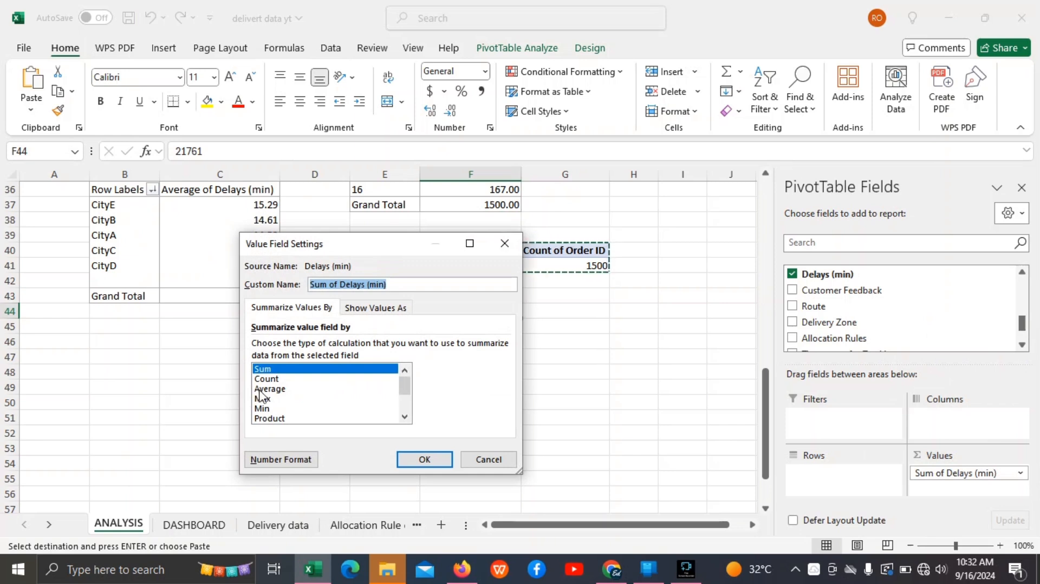
{"action": "left_click", "coordinate": [257, 390]}
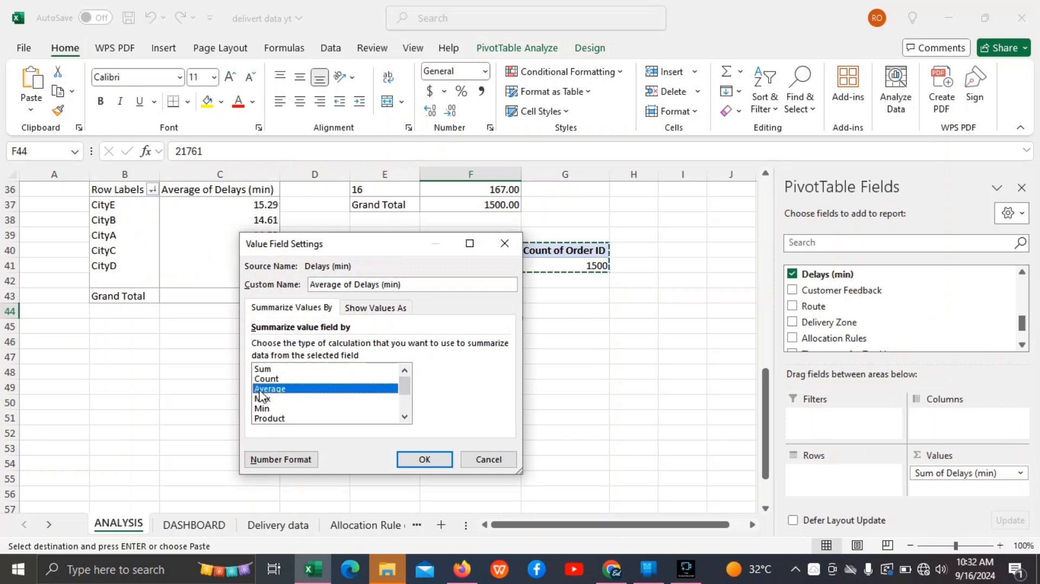
{"action": "left_click", "coordinate": [424, 460]}
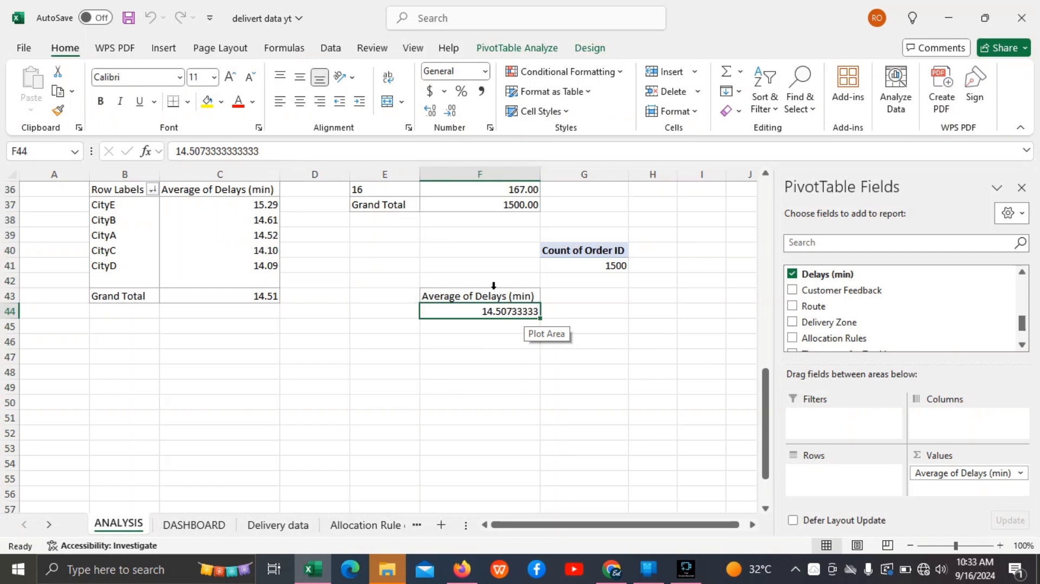
Step: Format the average delay value in F44 to two decimal places
{"action": "left_click", "coordinate": [452, 108]}
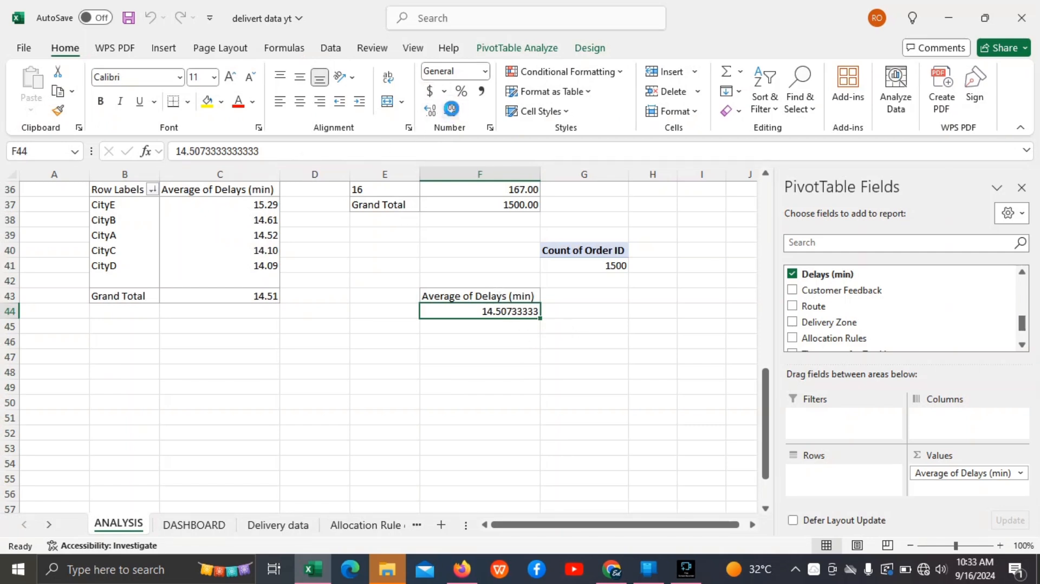
{"action": "left_click", "coordinate": [451, 109]}
{"action": "left_click", "coordinate": [451, 109]}
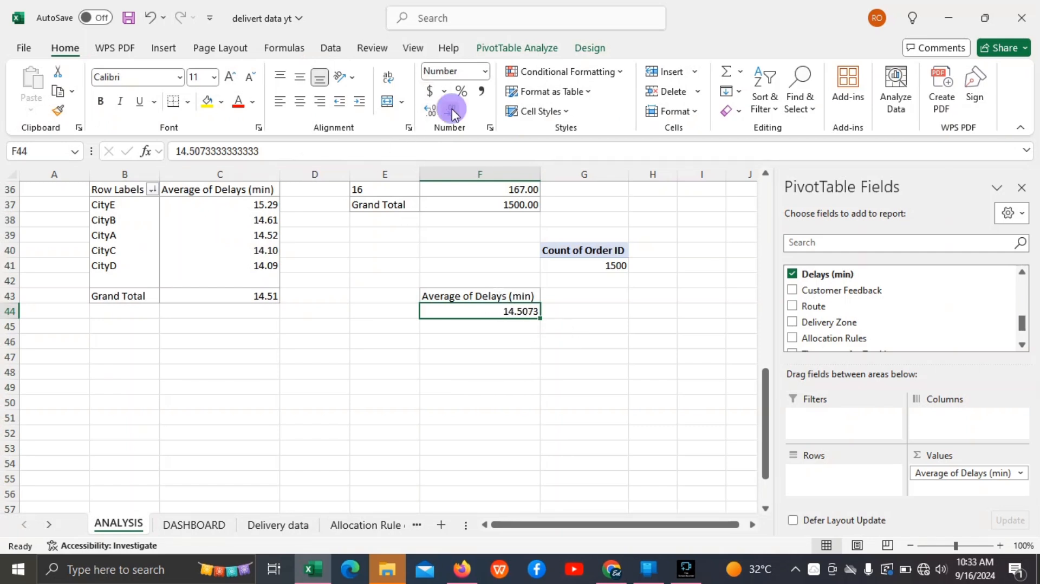
{"action": "left_click", "coordinate": [452, 109]}
{"action": "left_click", "coordinate": [453, 110]}
{"action": "left_click", "coordinate": [452, 110]}
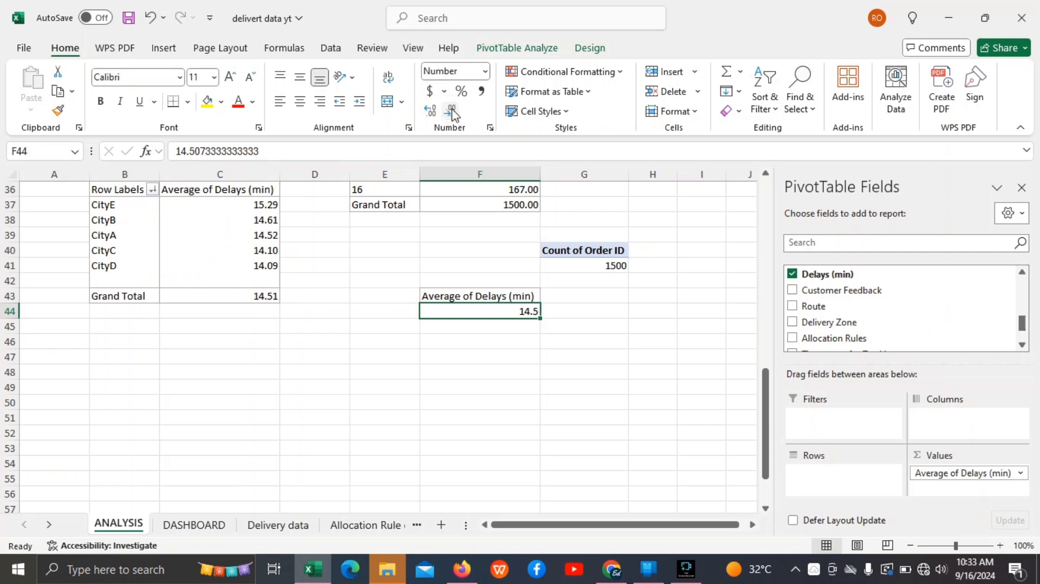
{"action": "left_click", "coordinate": [432, 113]}
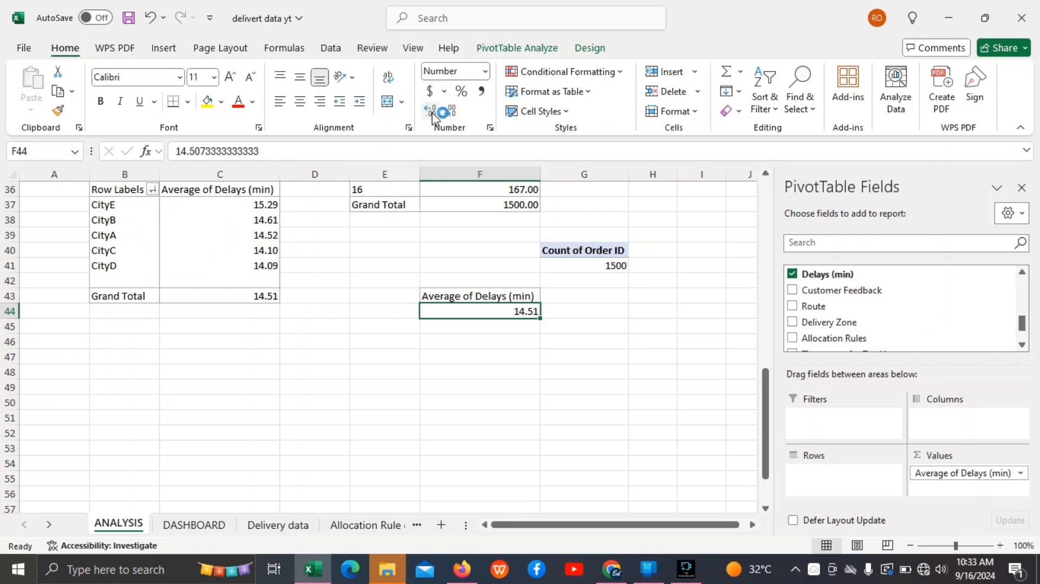
{"action": "left_click", "coordinate": [531, 354]}
{"action": "left_click", "coordinate": [490, 311]}
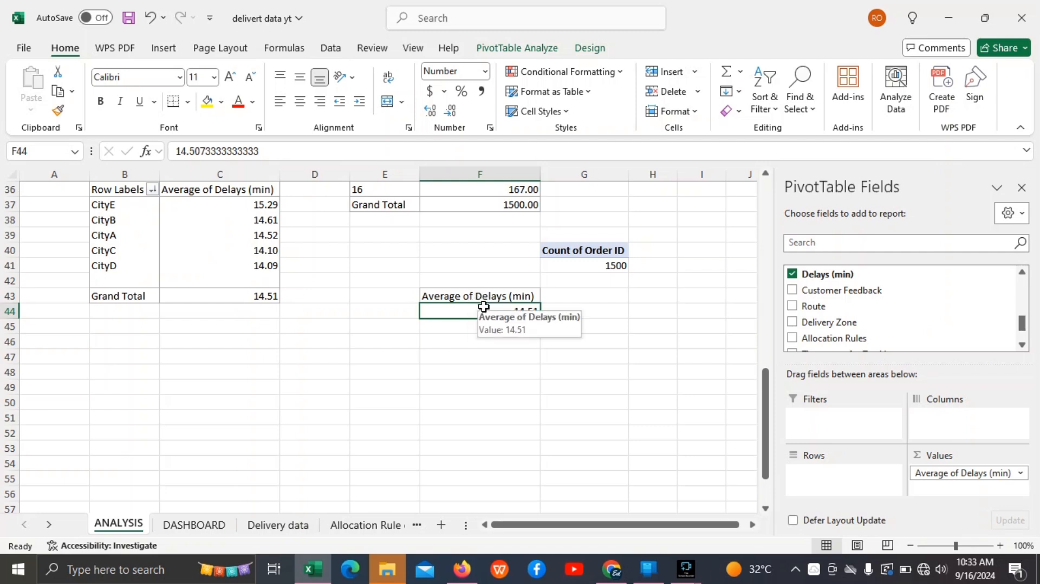
Step: Draw a rounded rectangle about 1.2" high and 2.79" wide above the COMPLETED AND BACKLOGGED ORDERS chart on the DASHBOARD sheet
{"action": "left_click", "coordinate": [206, 527]}
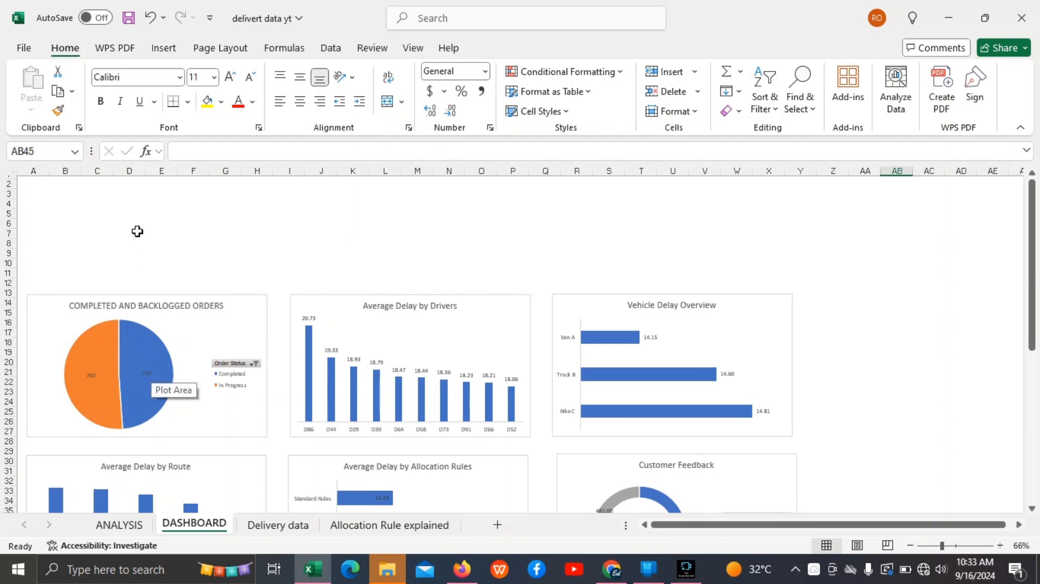
{"action": "left_click", "coordinate": [164, 47]}
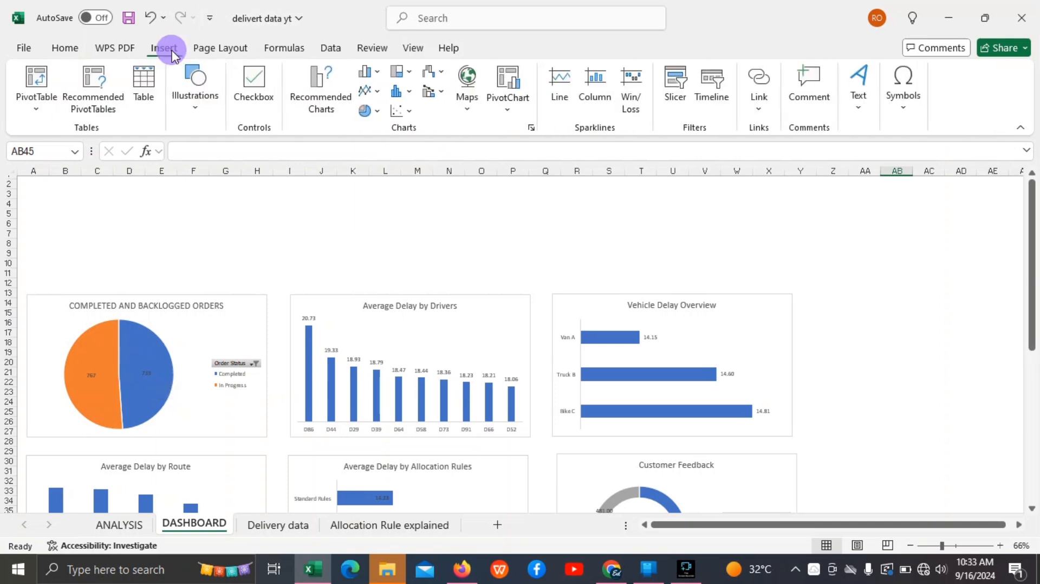
{"action": "left_click", "coordinate": [199, 105]}
{"action": "left_click", "coordinate": [226, 160]}
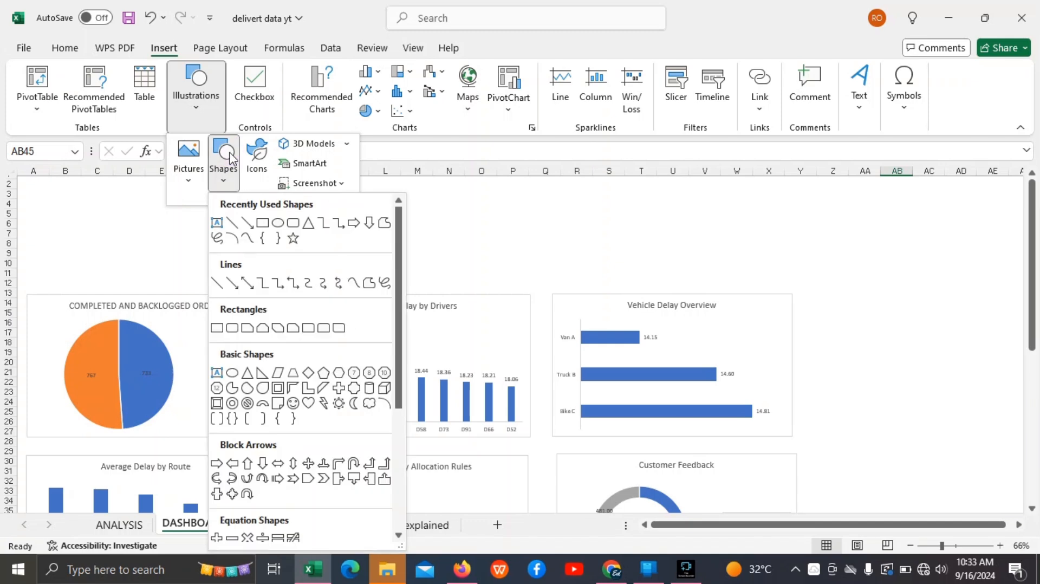
{"action": "left_click", "coordinate": [293, 224]}
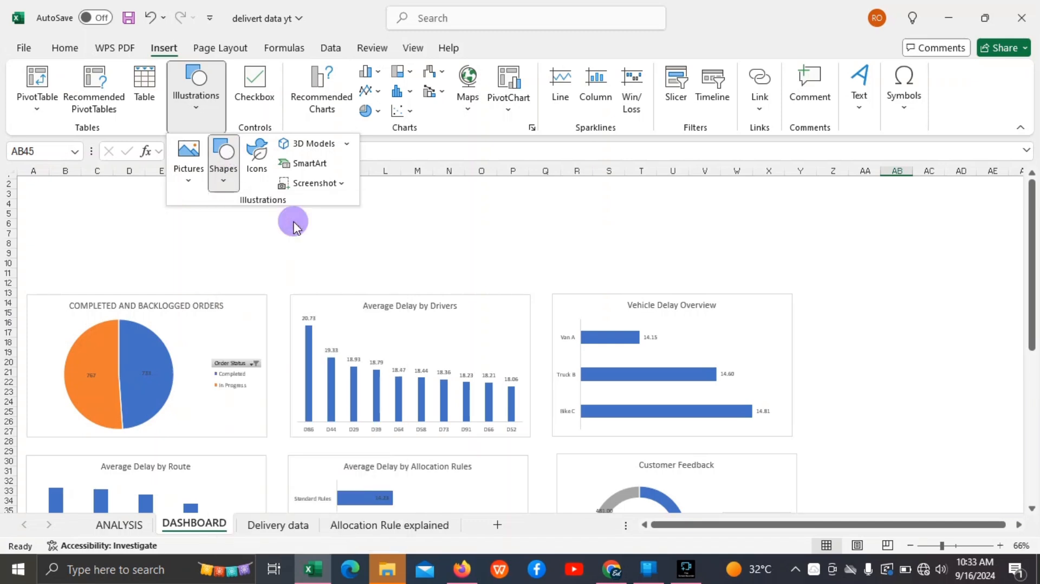
{"action": "left_click_drag", "start_coordinate": [53, 222], "coordinate": [189, 280]}
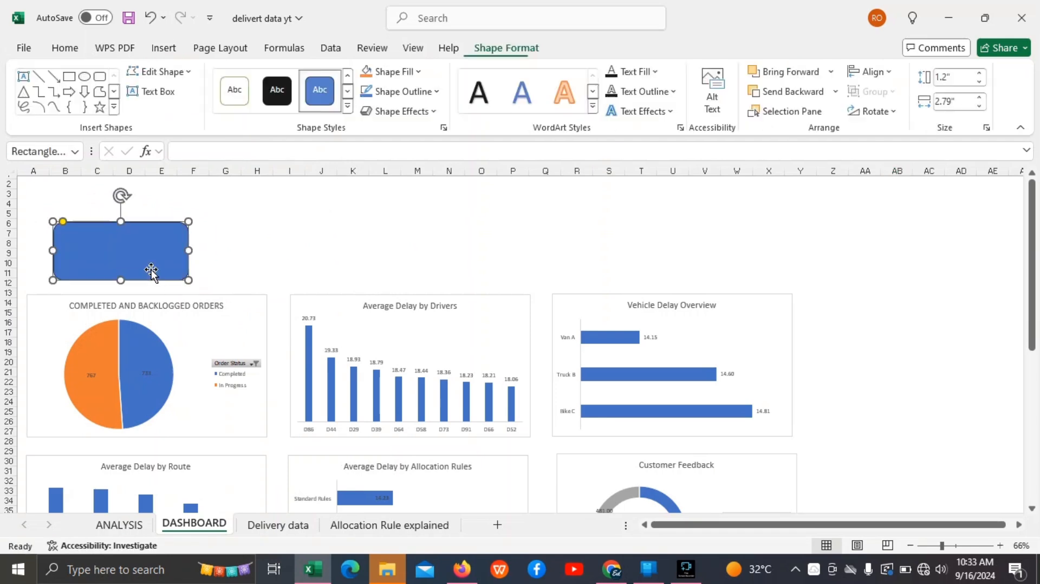
Step: Copy the rounded rectangle, paste the duplicate at G6 and line it up beside the original
{"action": "left_click", "coordinate": [125, 249]}
{"action": "right_click", "coordinate": [125, 249]}
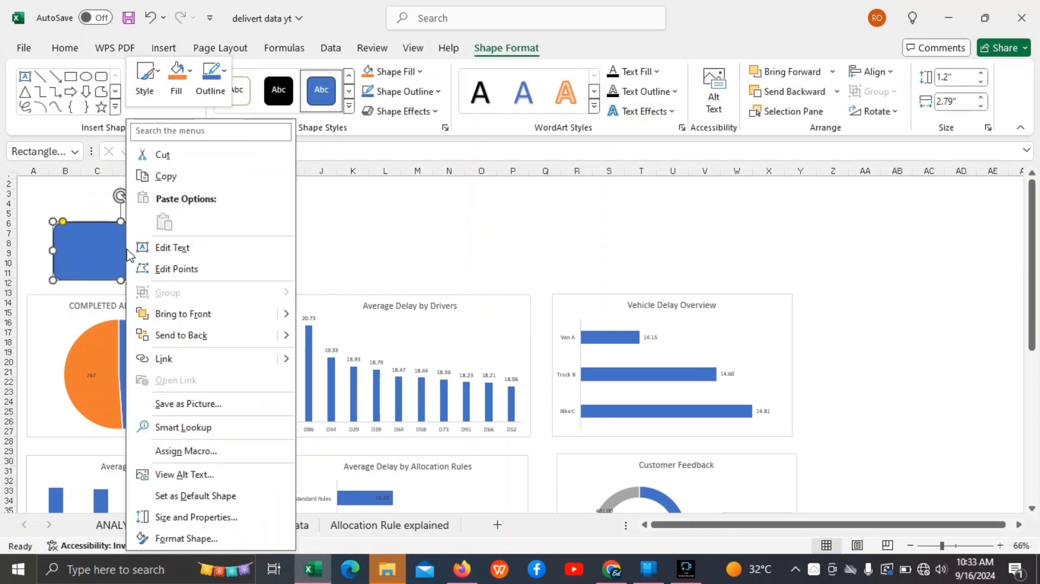
{"action": "left_click", "coordinate": [167, 178]}
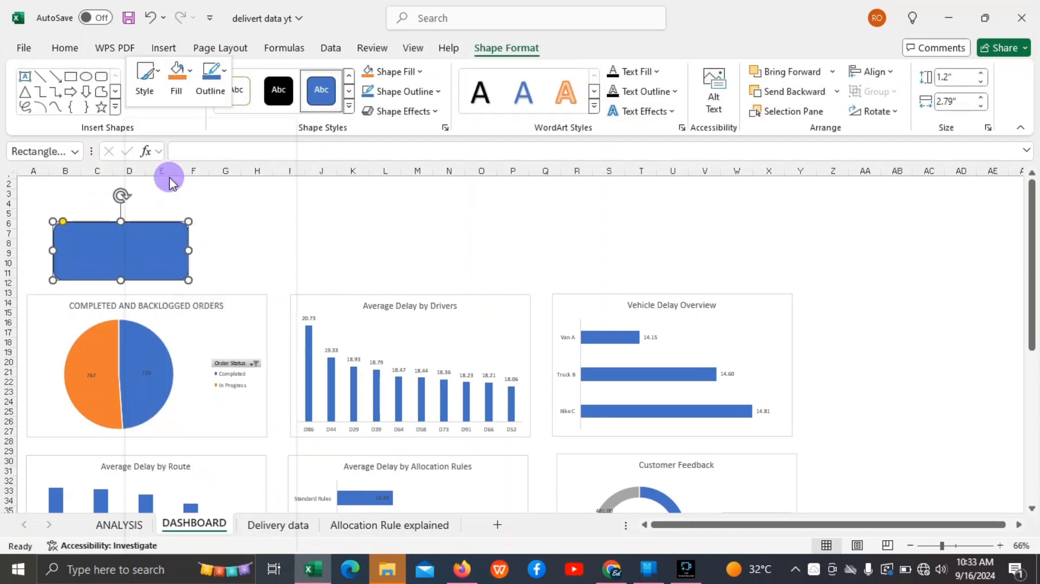
{"action": "left_click", "coordinate": [257, 224]}
{"action": "right_click", "coordinate": [262, 232]}
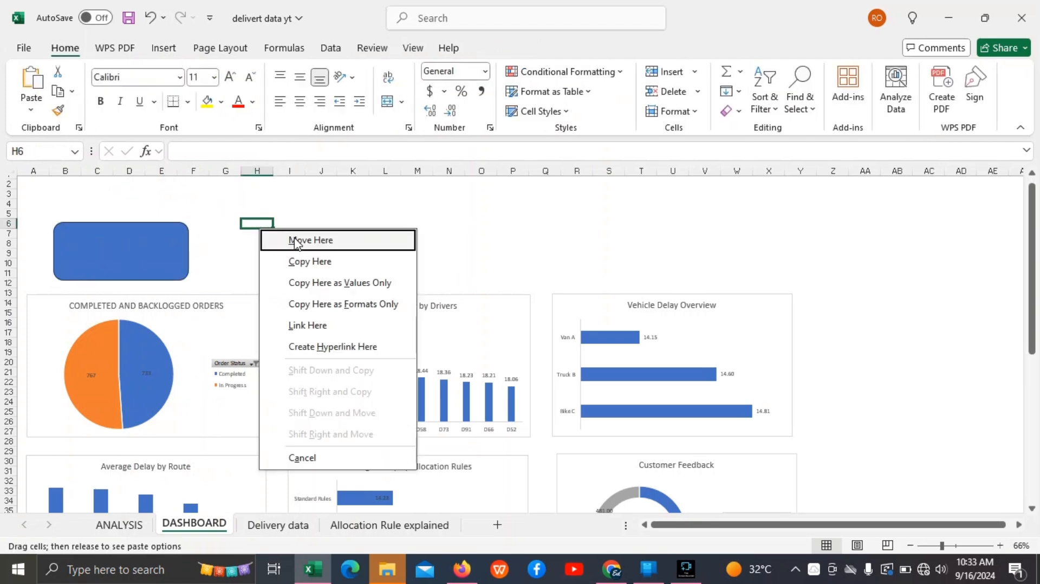
{"action": "left_click", "coordinate": [239, 225]}
{"action": "right_click", "coordinate": [235, 227]}
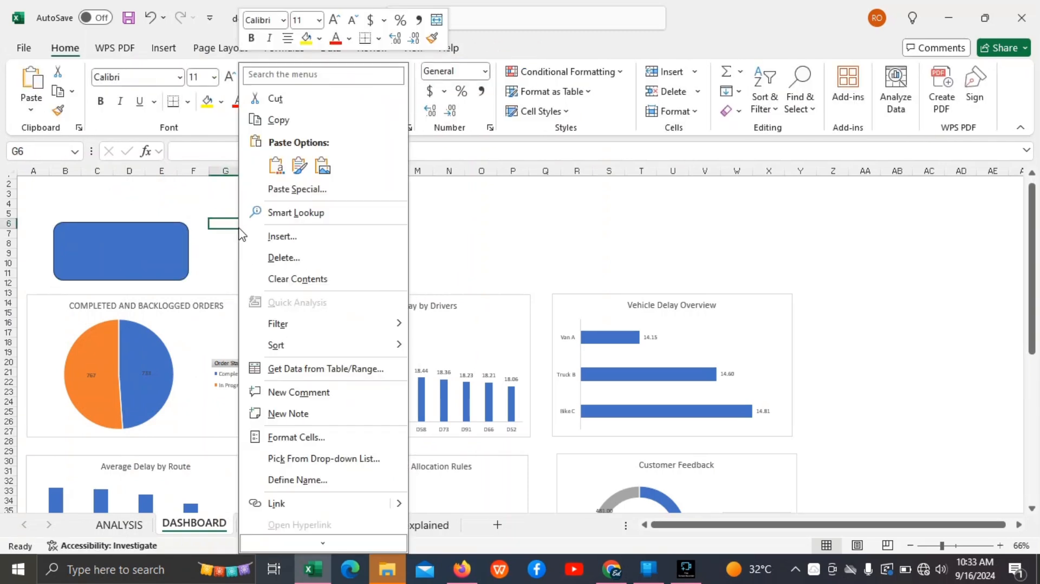
{"action": "left_click", "coordinate": [276, 166]}
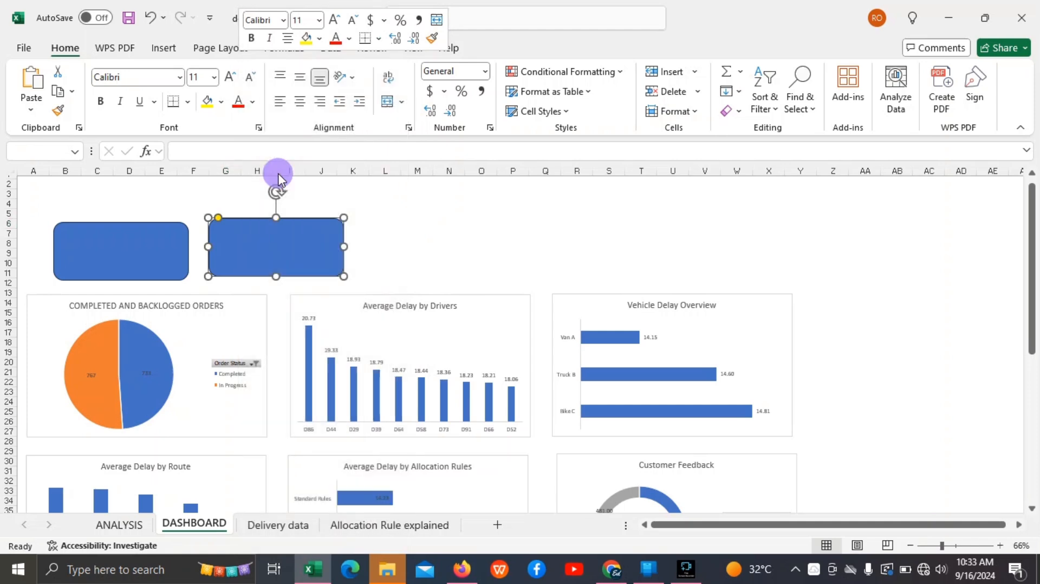
{"action": "left_click_drag", "start_coordinate": [286, 237], "coordinate": [287, 241]}
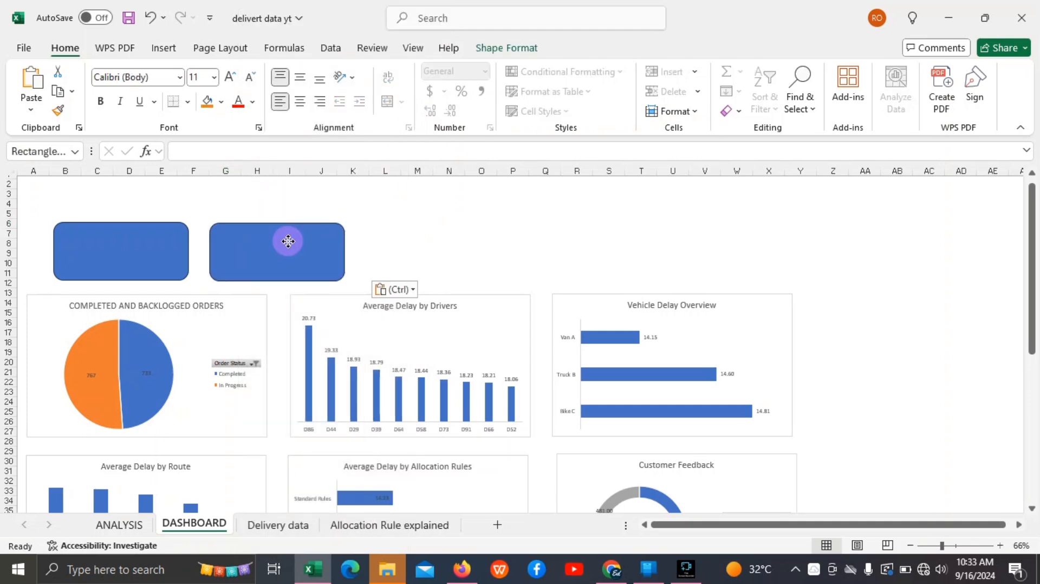
Step: Start text entry inside the original rounded rectangle with the Text Box tool
{"action": "left_click", "coordinate": [146, 253]}
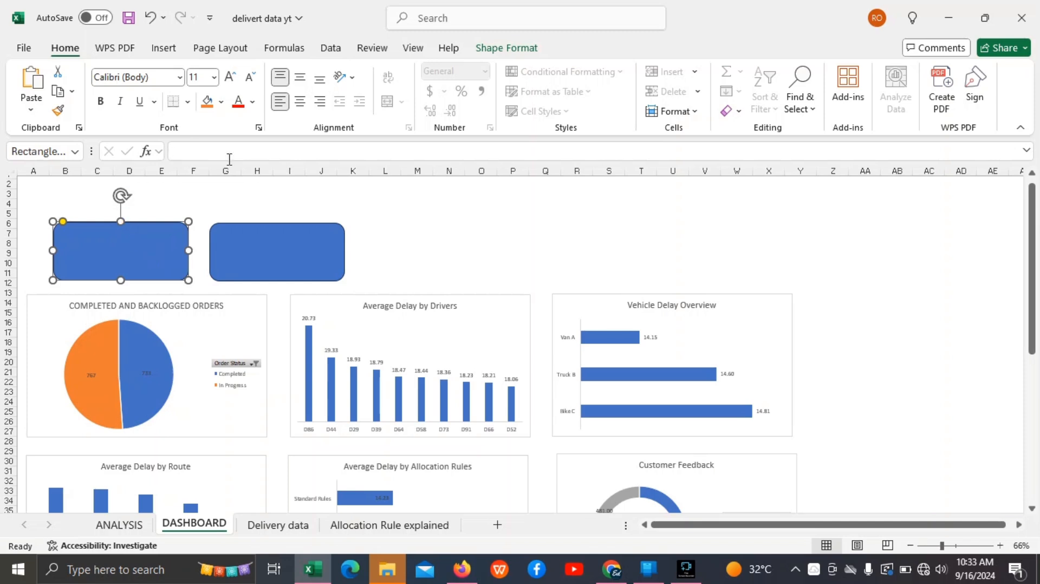
{"action": "left_click", "coordinate": [173, 48]}
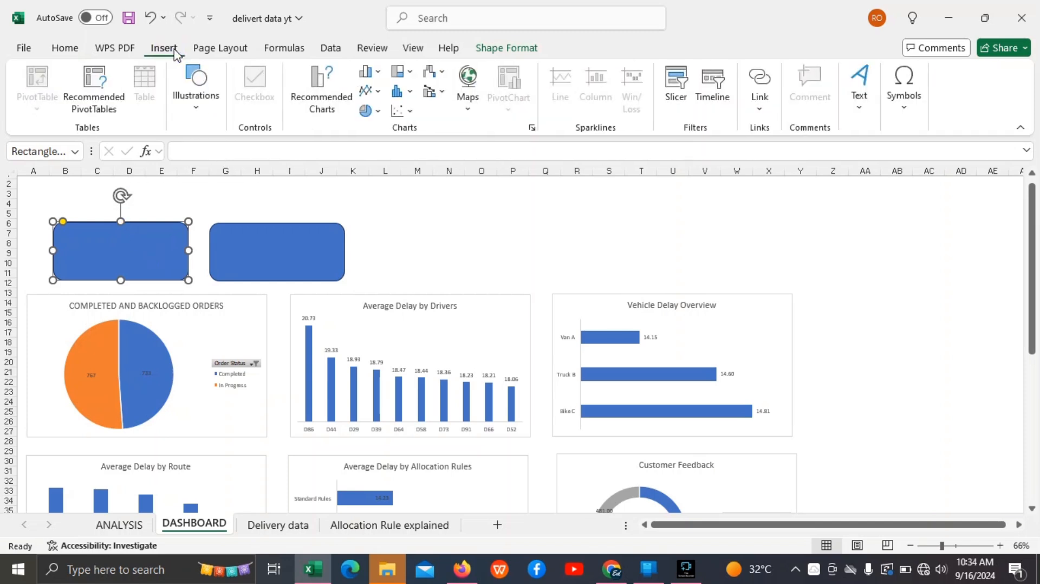
{"action": "left_click", "coordinate": [865, 122]}
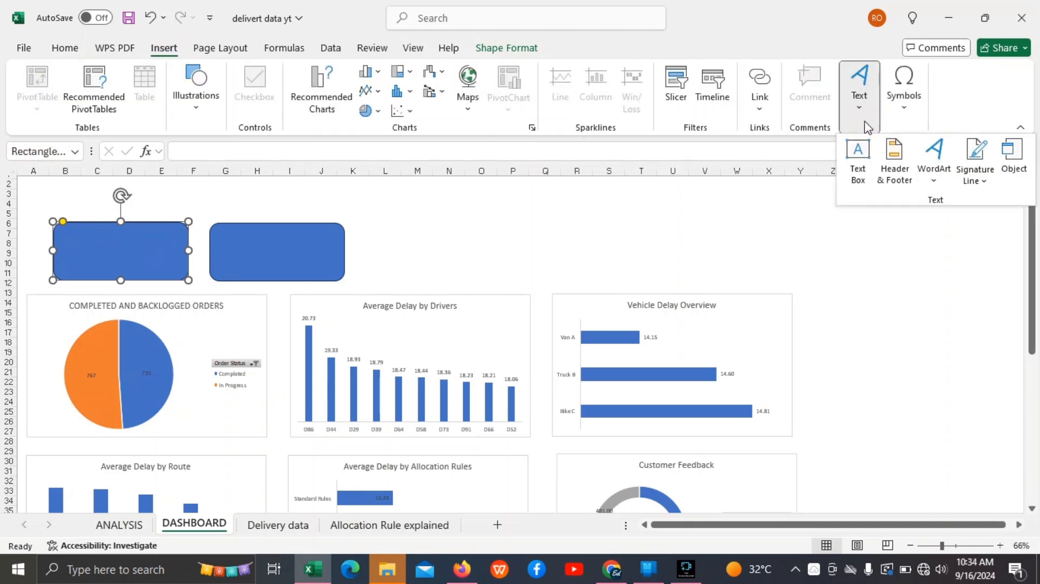
{"action": "left_click", "coordinate": [860, 176]}
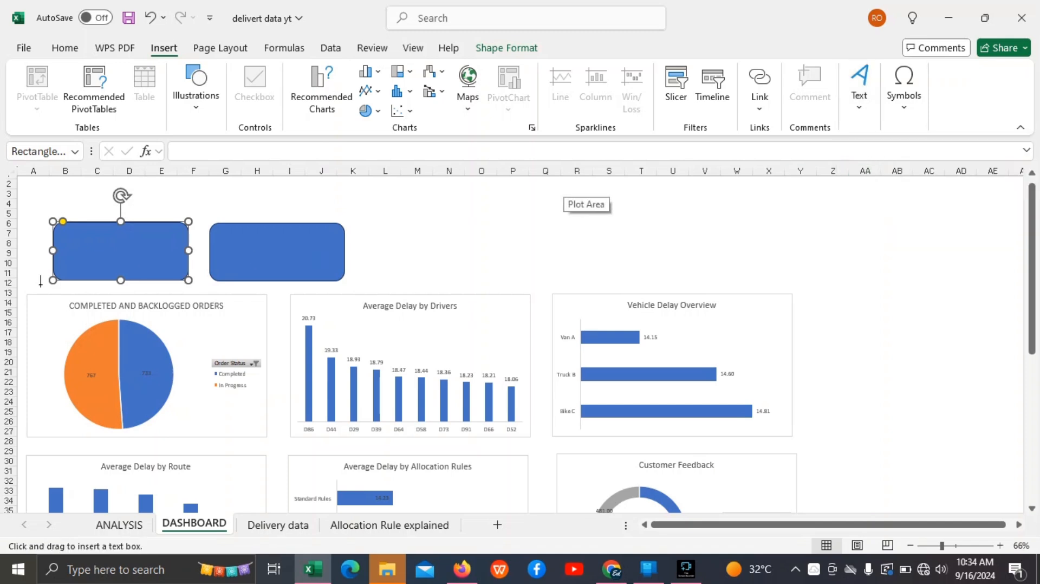
{"action": "left_click", "coordinate": [77, 244]}
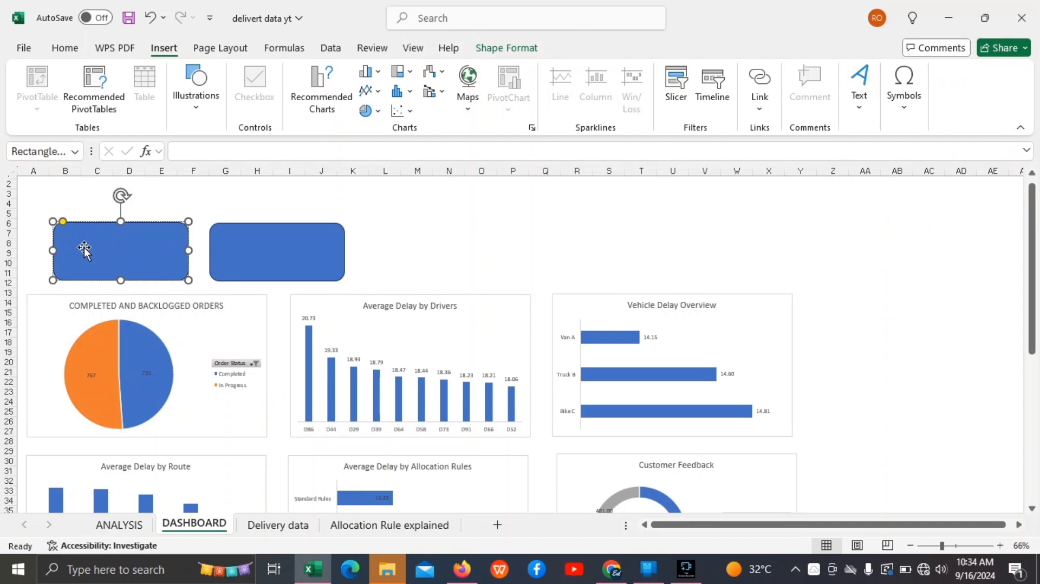
Step: Copy the order count PivotTable in G40:G41 of the ANALYSIS sheet and paste it into the first rounded rectangle on DASHBOARD
{"action": "left_click", "coordinate": [140, 527]}
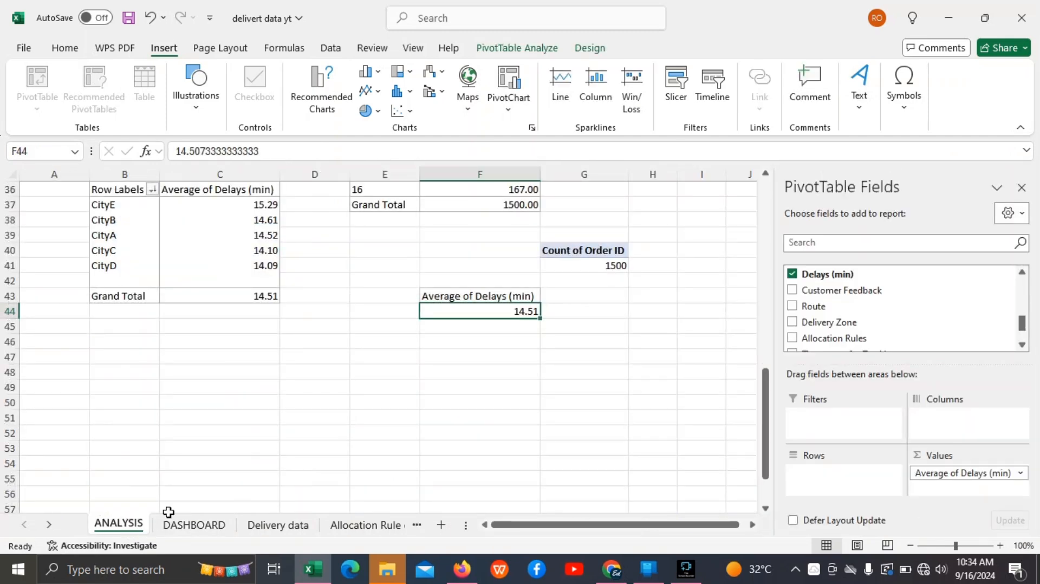
{"action": "left_click_drag", "start_coordinate": [551, 249], "coordinate": [575, 265]}
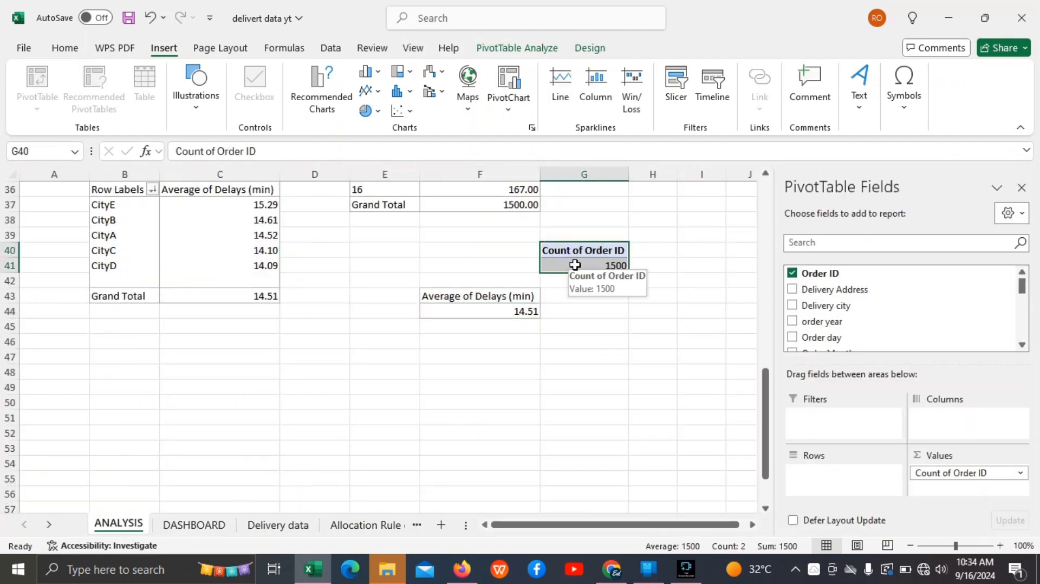
{"action": "key", "text": "ctrl+c"}
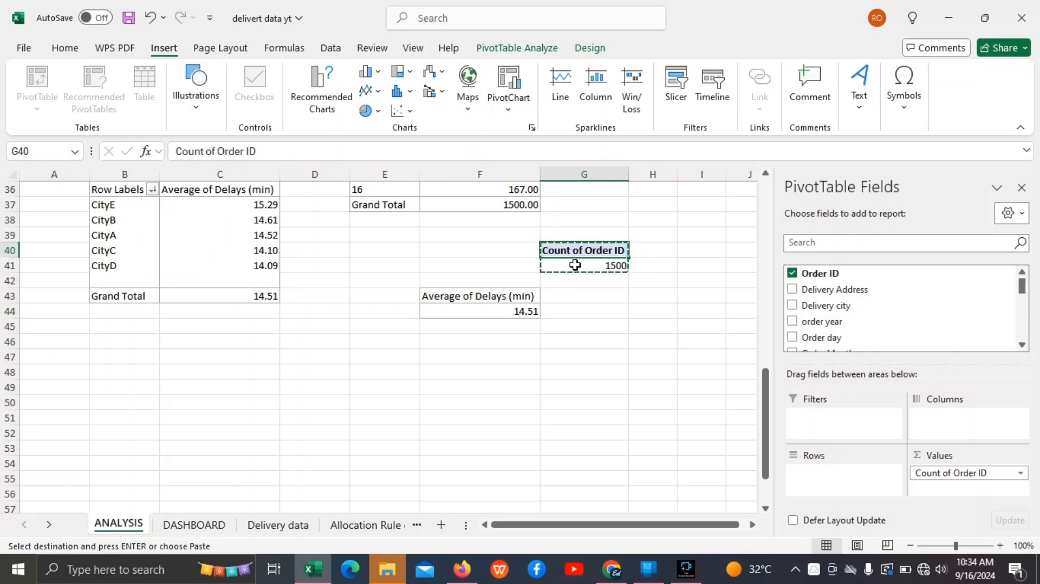
{"action": "left_click", "coordinate": [224, 530]}
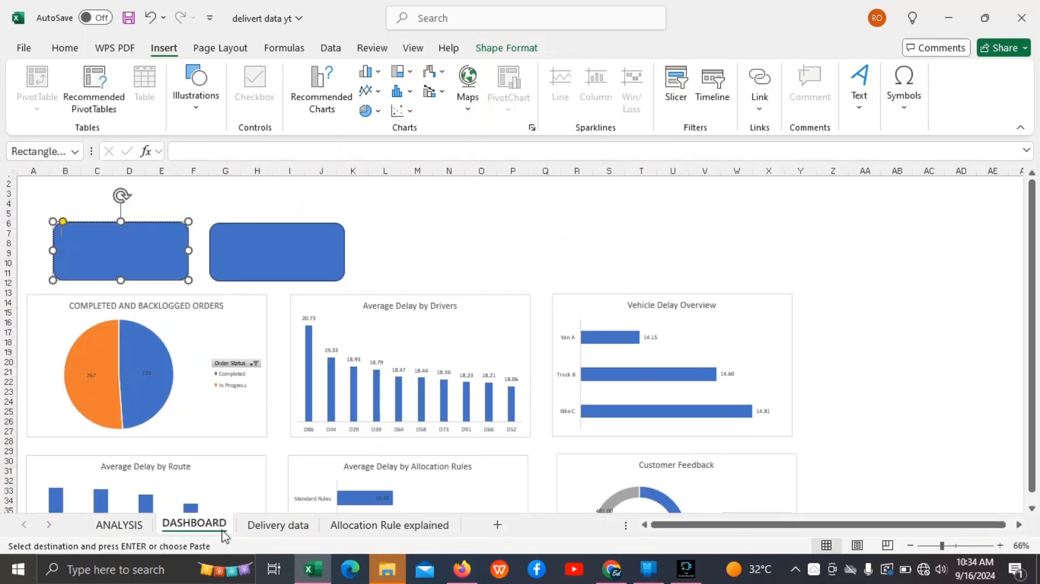
{"action": "left_click", "coordinate": [67, 232]}
{"action": "key", "text": "ctrl+v"}
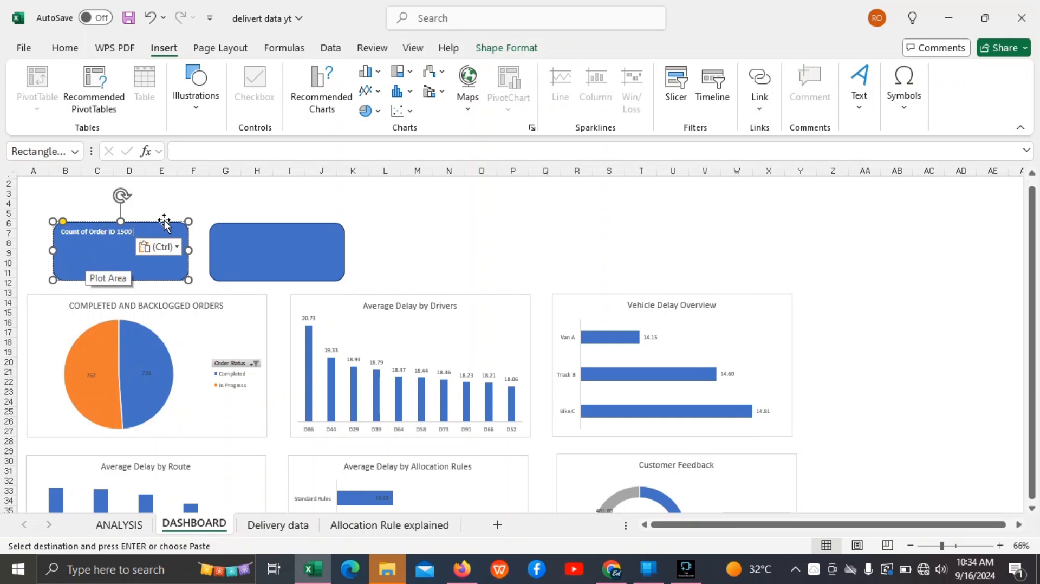
Step: Set the order count text in the first rounded rectangle to font size 18 and center it
{"action": "double_click", "coordinate": [125, 232]}
{"action": "left_click_drag", "start_coordinate": [132, 232], "coordinate": [62, 233]}
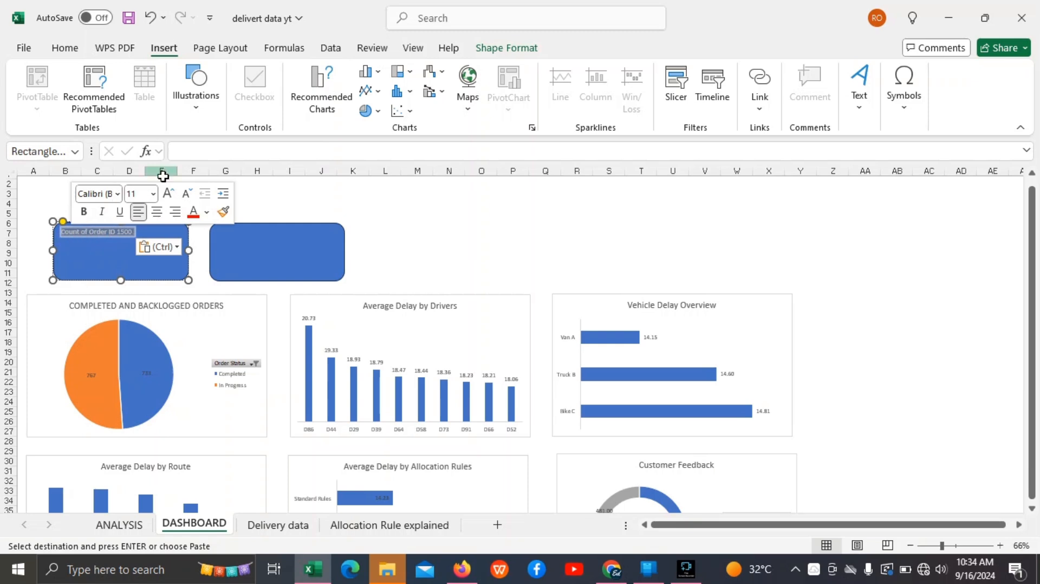
{"action": "left_click", "coordinate": [154, 193]}
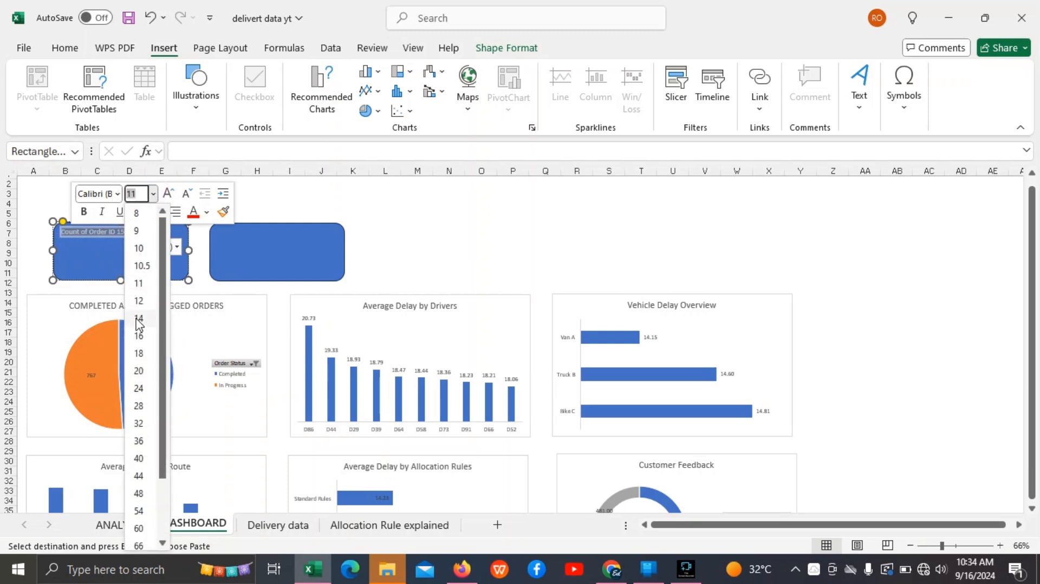
{"action": "left_click", "coordinate": [139, 353]}
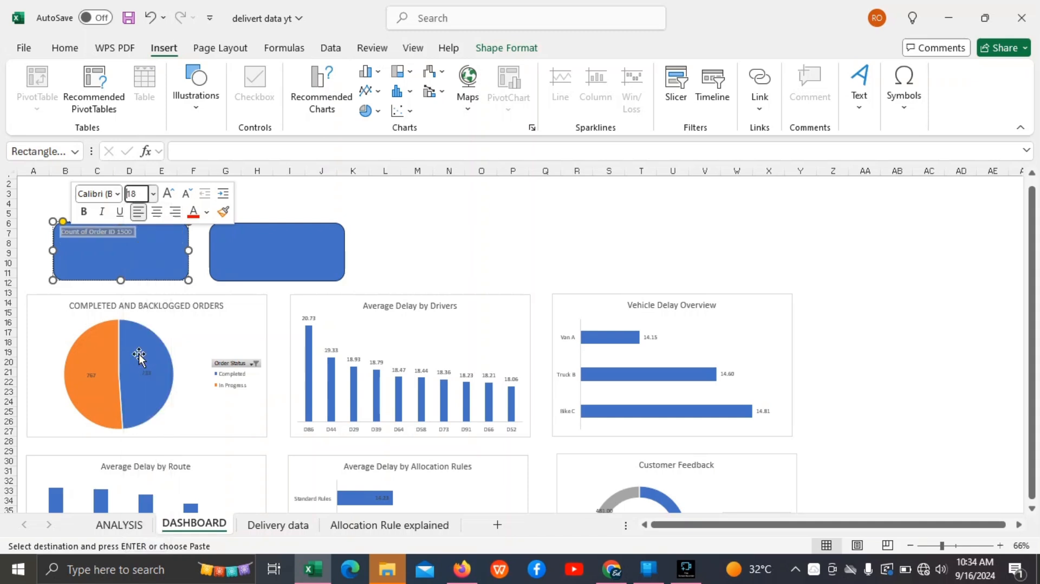
{"action": "left_click", "coordinate": [160, 213]}
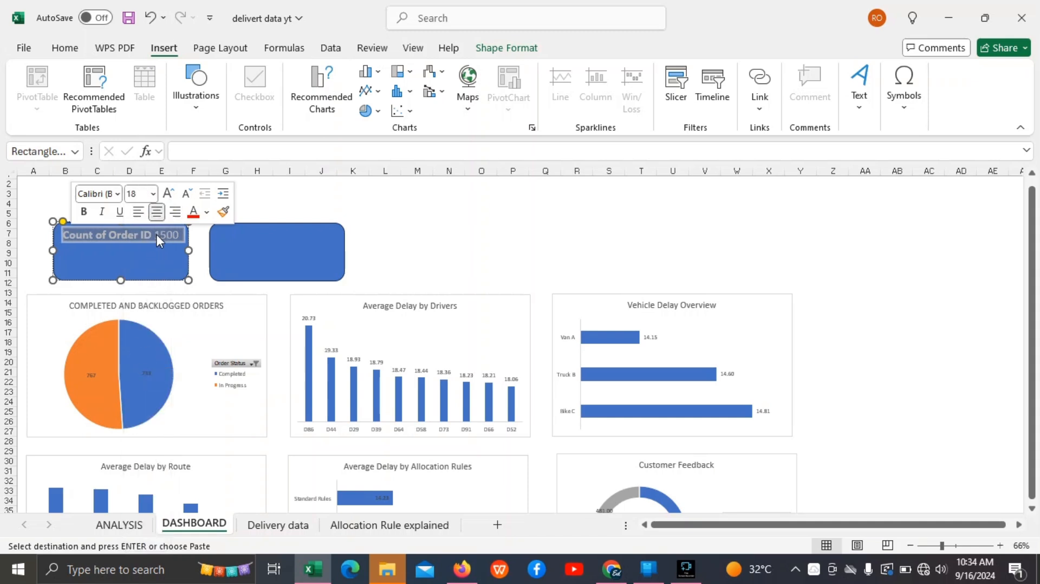
Step: Put 1500 on its own line below Count of Order ID and remove the bold formatting from the card's text
{"action": "left_click", "coordinate": [157, 235]}
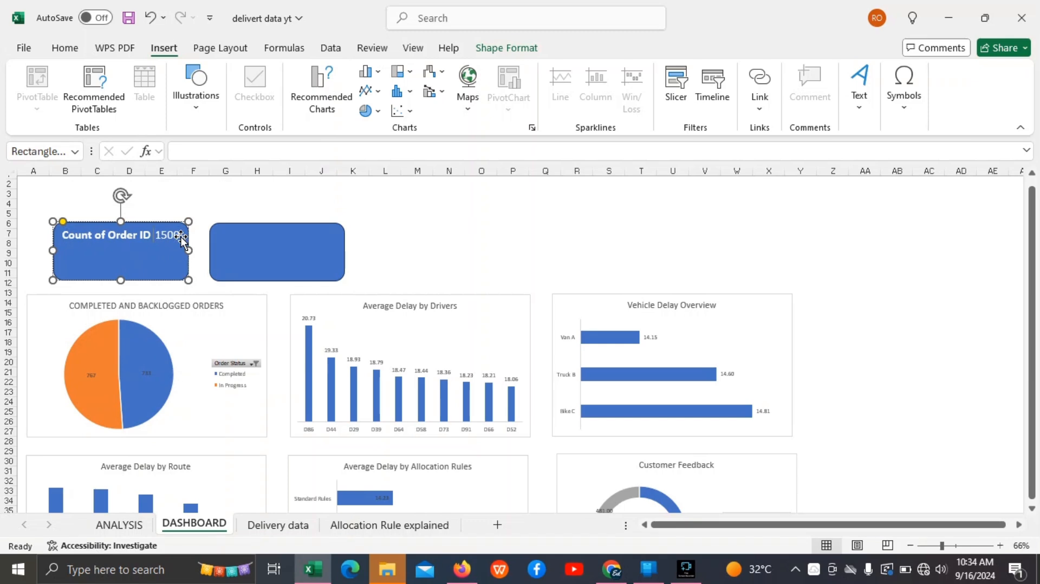
{"action": "key", "text": "Return"}
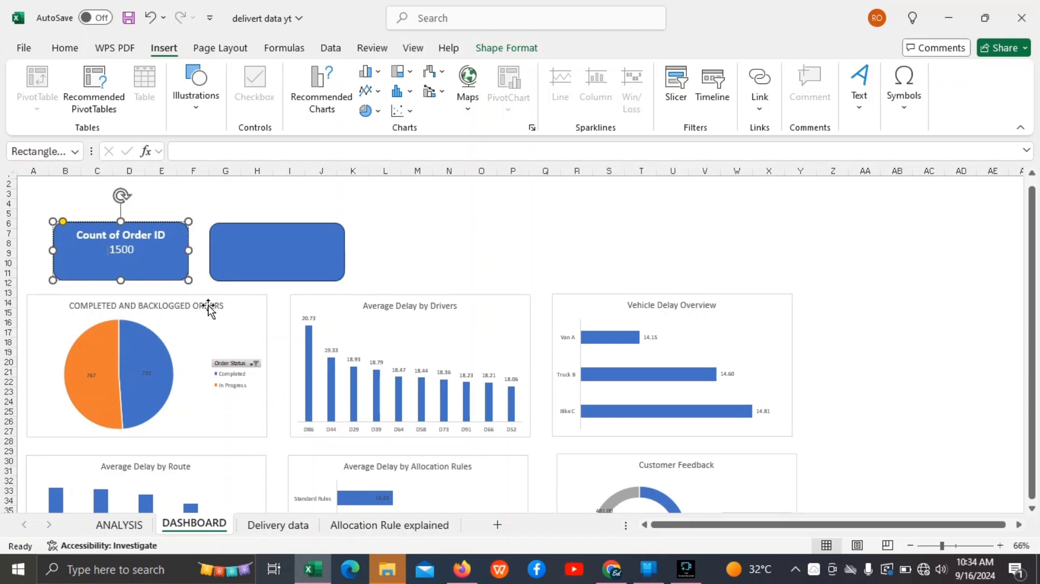
{"action": "left_click_drag", "start_coordinate": [132, 249], "coordinate": [77, 236]}
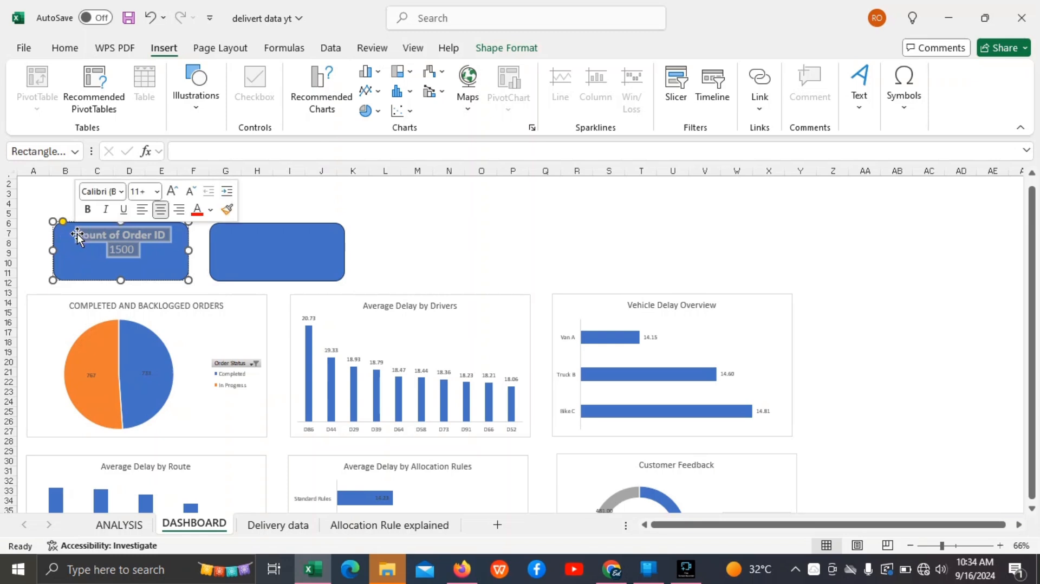
{"action": "left_click", "coordinate": [88, 211]}
{"action": "left_click", "coordinate": [54, 199]}
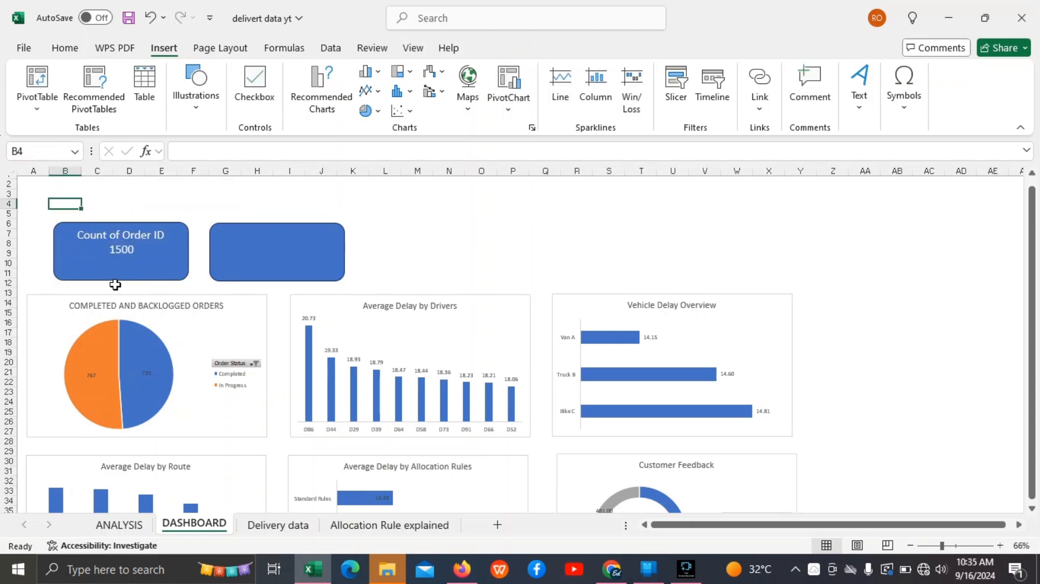
Step: Copy the average delay PivotTable in F43:F44 of the ANALYSIS sheet and paste it into the second rounded rectangle on DASHBOARD
{"action": "left_click", "coordinate": [132, 525]}
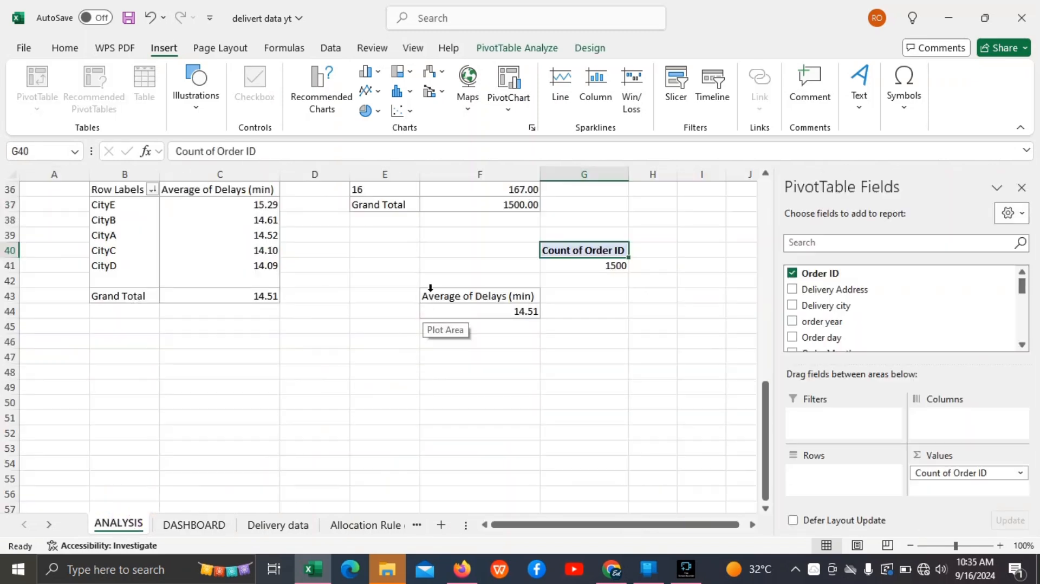
{"action": "left_click_drag", "start_coordinate": [427, 302], "coordinate": [439, 309]}
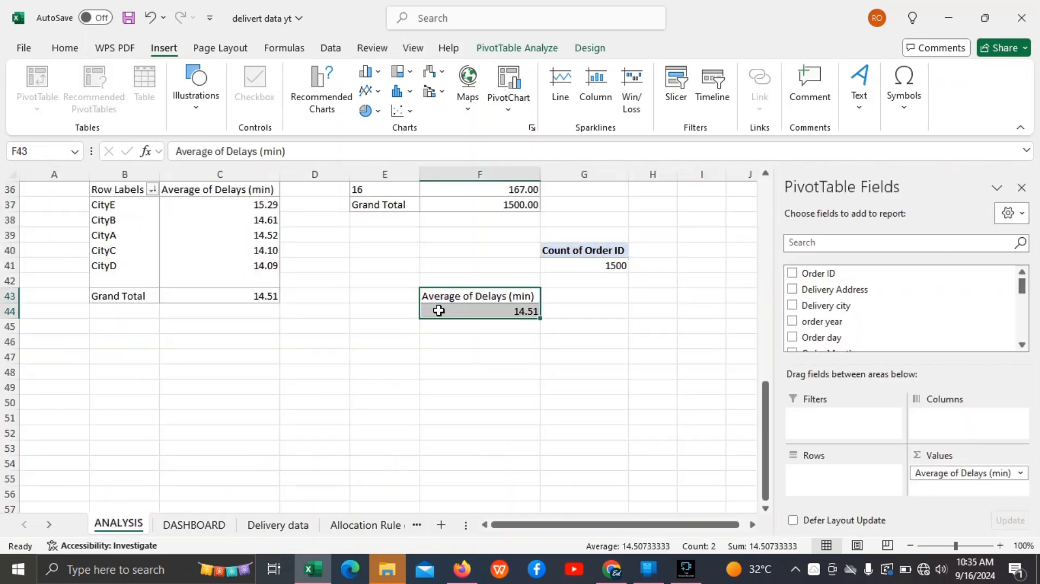
{"action": "key", "text": "ctrl+c"}
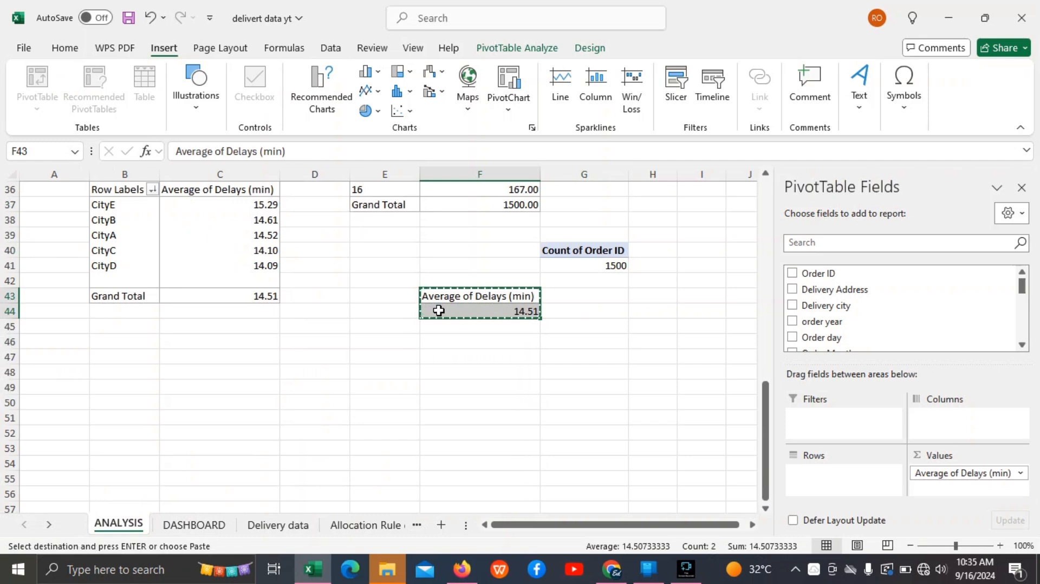
{"action": "left_click", "coordinate": [193, 525]}
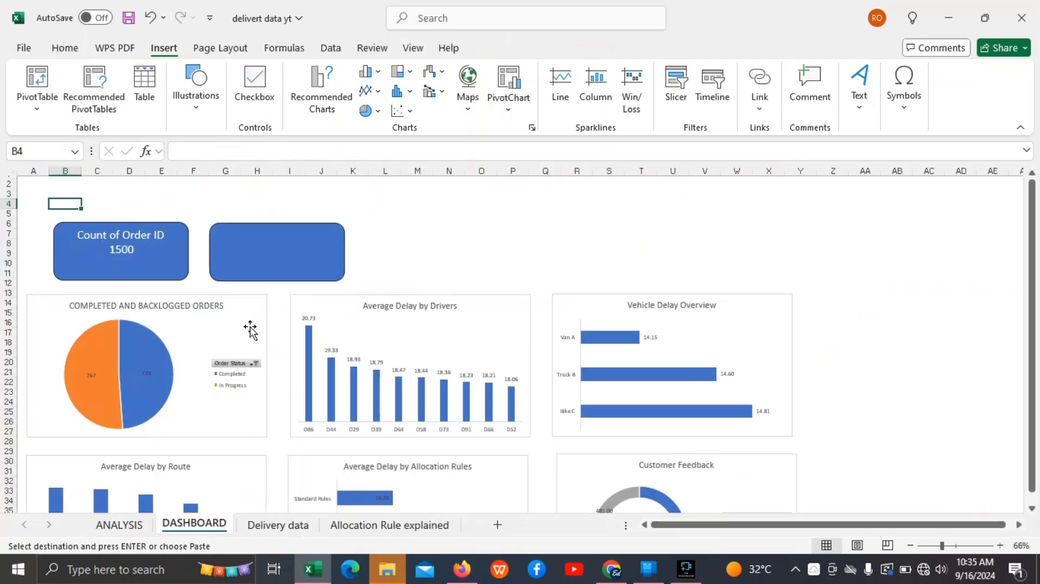
{"action": "left_click", "coordinate": [233, 249]}
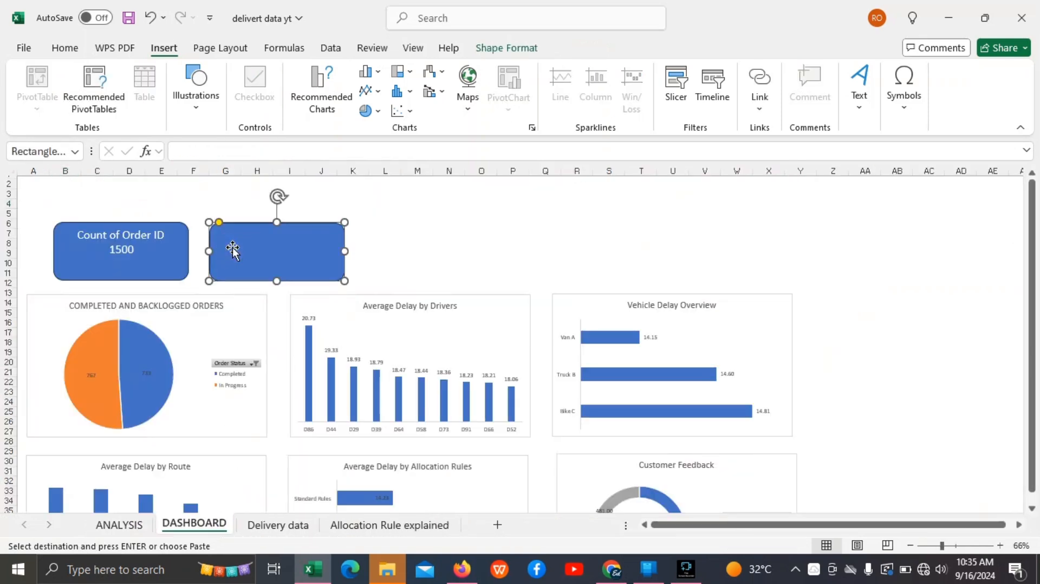
{"action": "left_click", "coordinate": [859, 103]}
{"action": "left_click", "coordinate": [859, 160]}
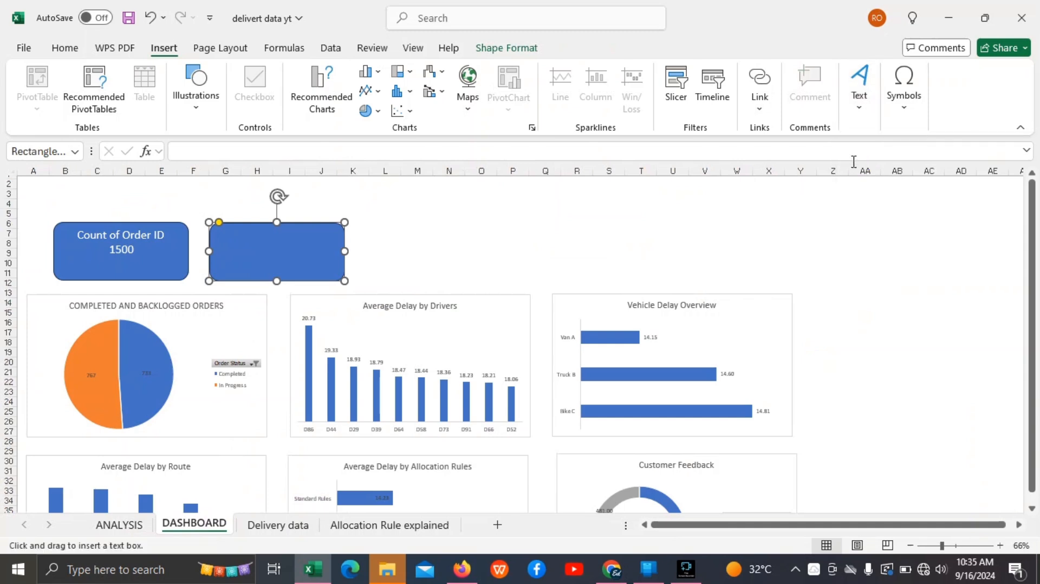
{"action": "left_click", "coordinate": [220, 234]}
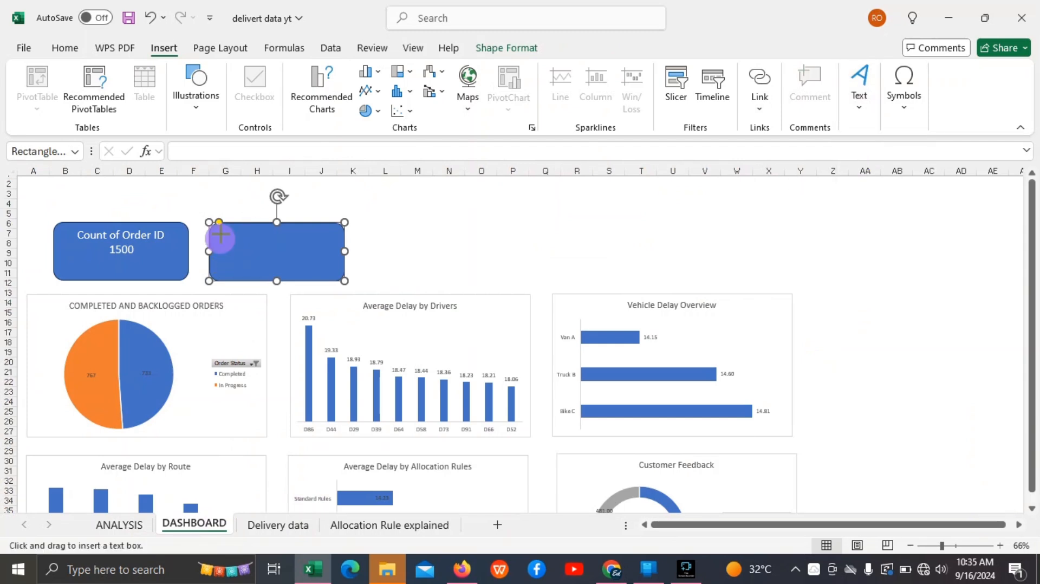
{"action": "key", "text": "ctrl+c"}
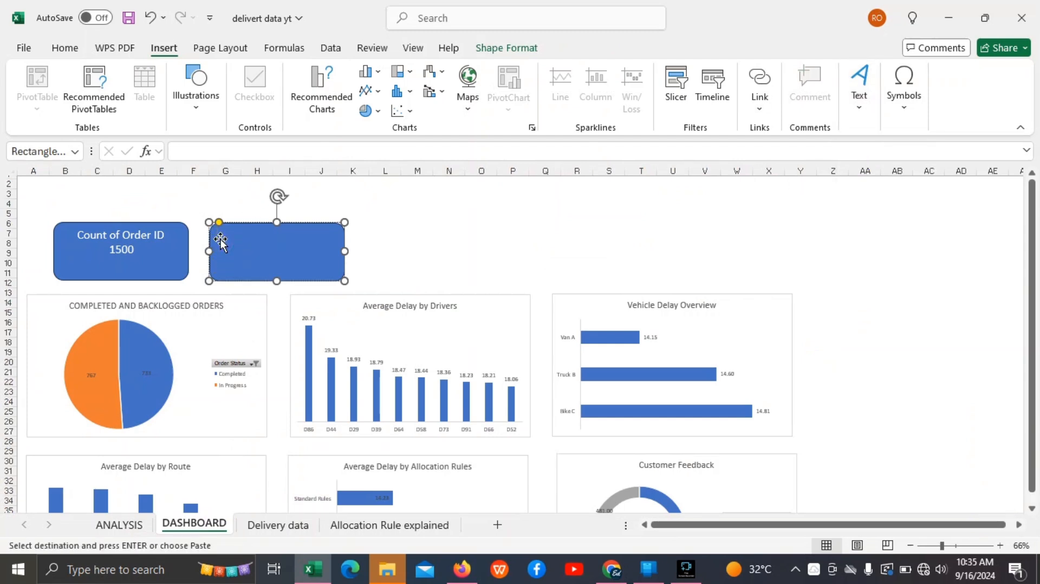
{"action": "key", "text": "ctrl+v"}
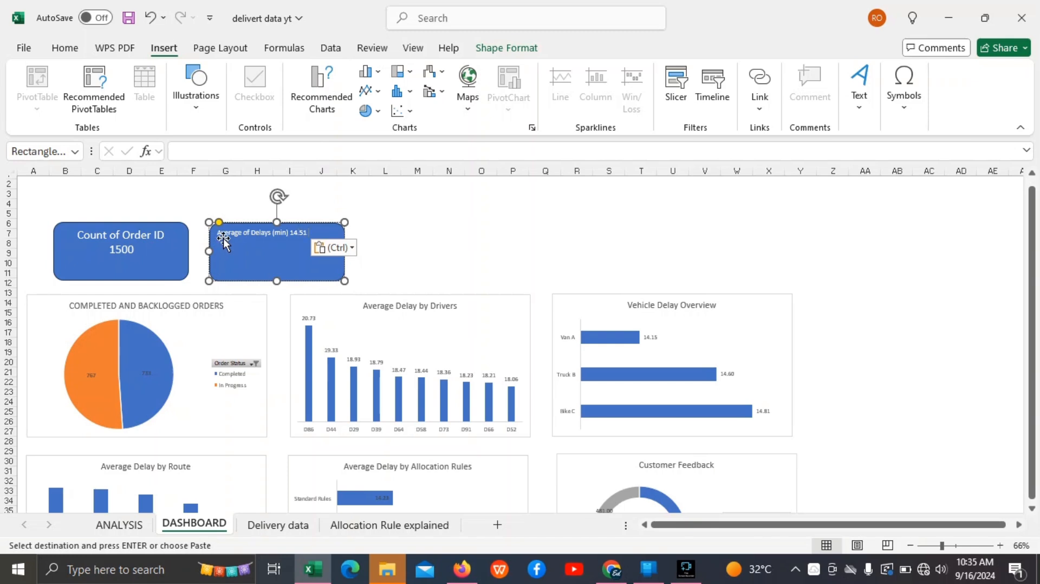
Step: Format the Average of Delays (min) text in the second rounded rectangle as size 18, centered and bold
{"action": "left_click_drag", "start_coordinate": [310, 232], "coordinate": [226, 237]}
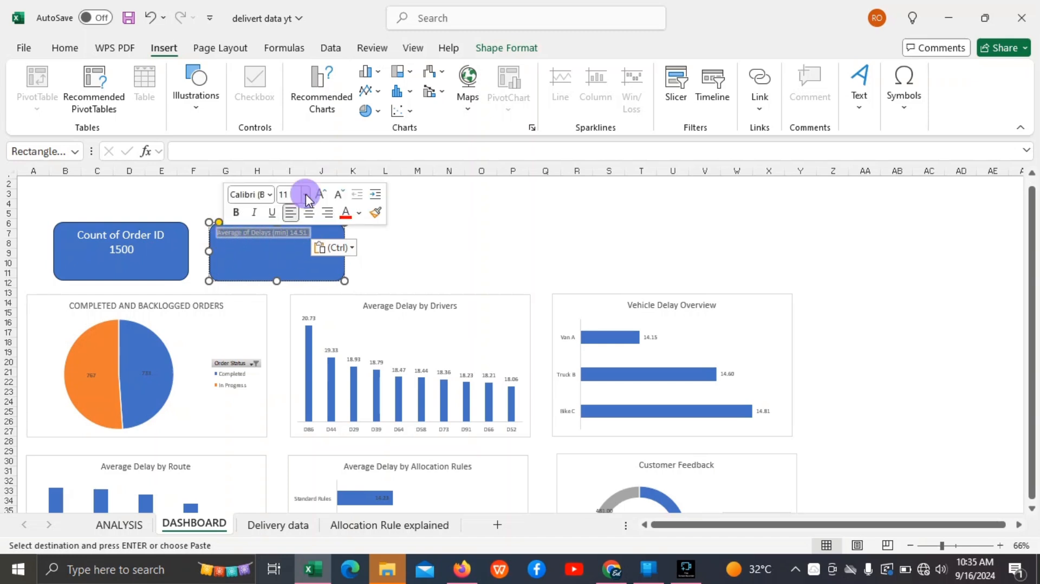
{"action": "left_click", "coordinate": [305, 194]}
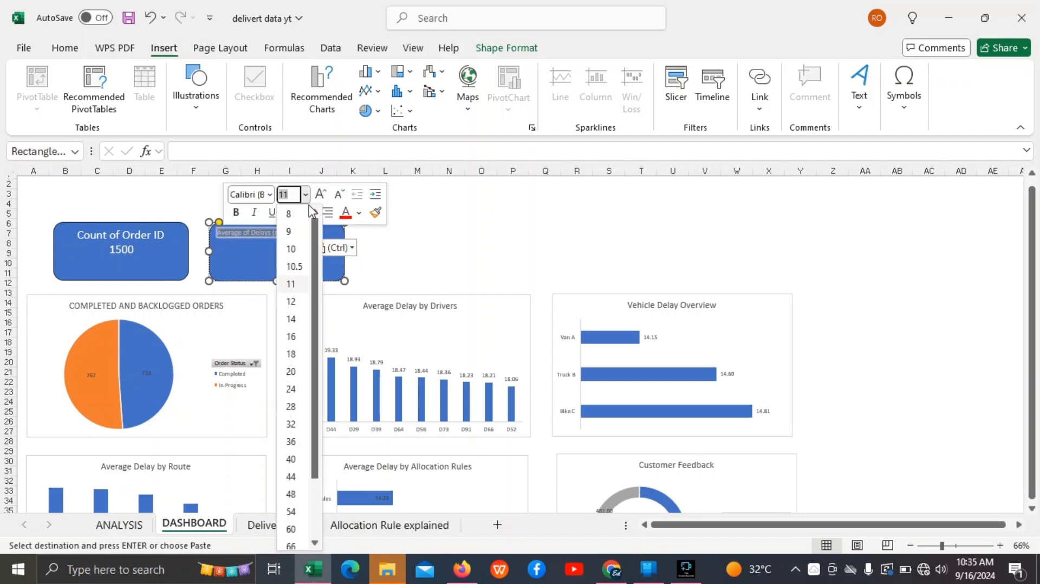
{"action": "left_click", "coordinate": [292, 354]}
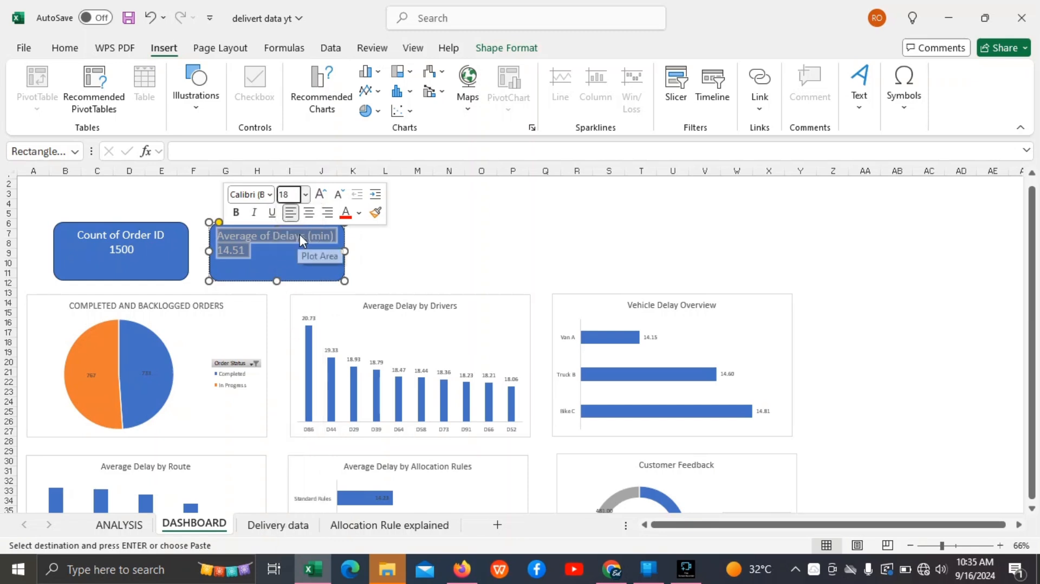
{"action": "left_click", "coordinate": [309, 219]}
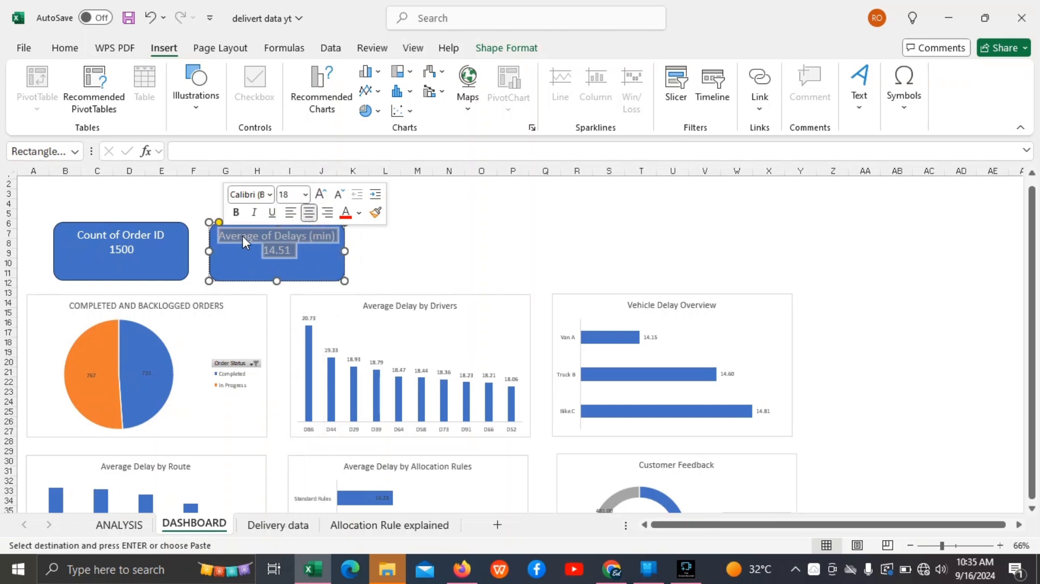
{"action": "left_click", "coordinate": [237, 214]}
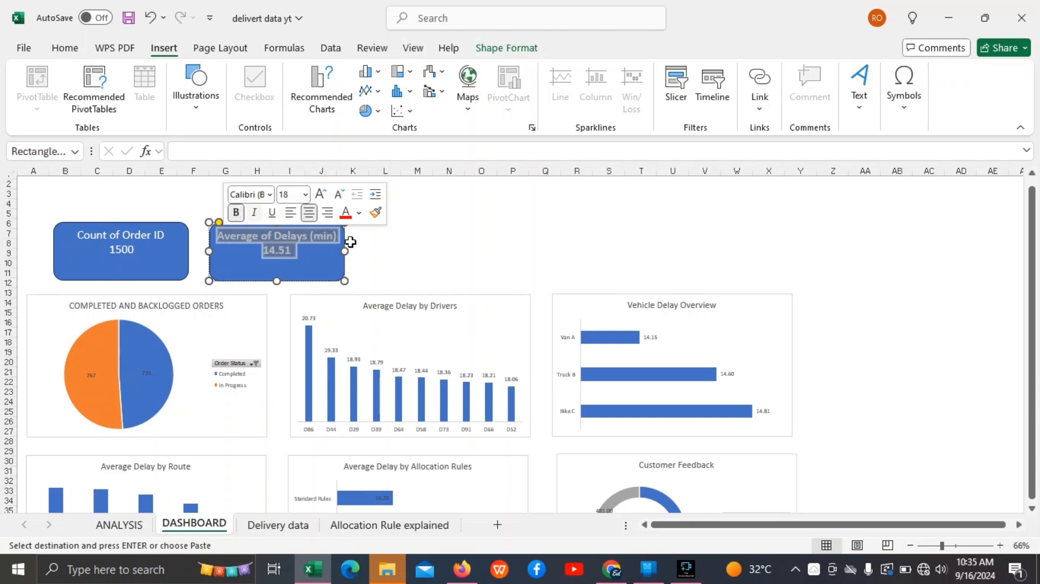
{"action": "left_click", "coordinate": [401, 234]}
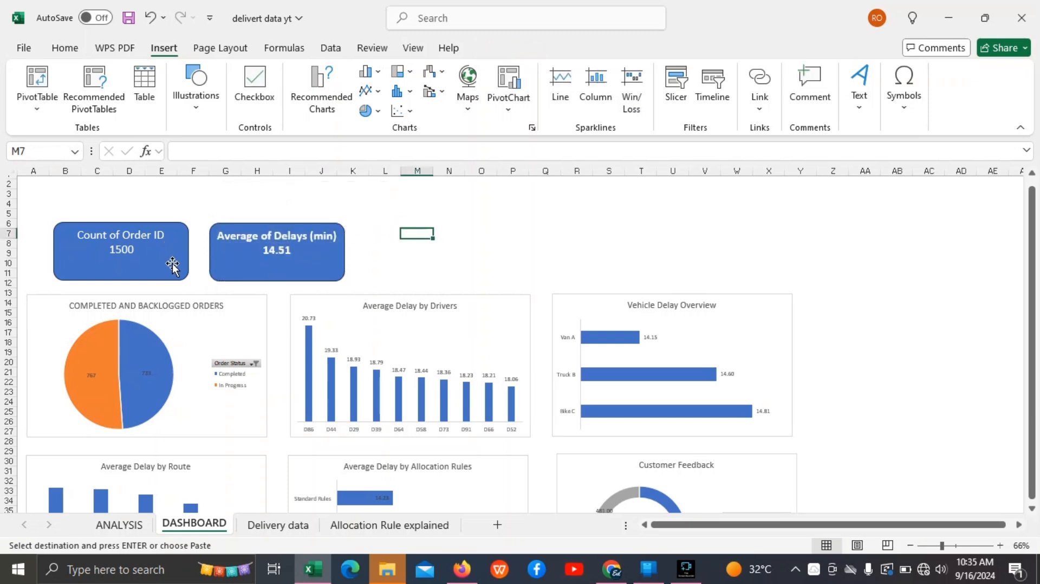
Step: Move both summary cards left and slightly down so they sit side by side just above the charts
{"action": "left_click_drag", "start_coordinate": [170, 265], "coordinate": [151, 274]}
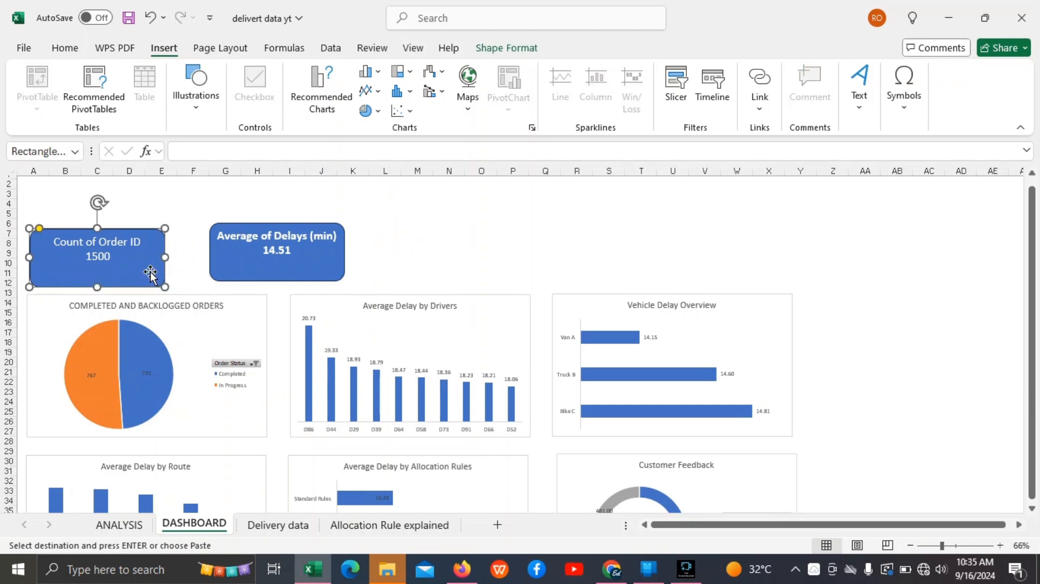
{"action": "left_click_drag", "start_coordinate": [267, 269], "coordinate": [240, 272]}
{"action": "left_click", "coordinate": [351, 254]}
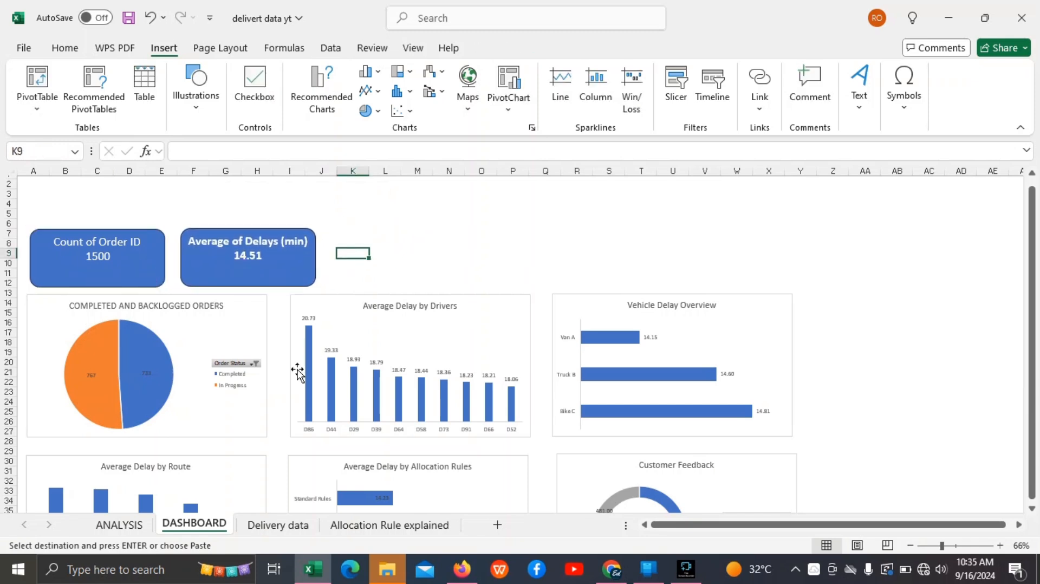
Step: Insert a Route slicer for the Vehicle Info delay PivotTable on the ANALYSIS sheet
{"action": "left_click", "coordinate": [126, 526]}
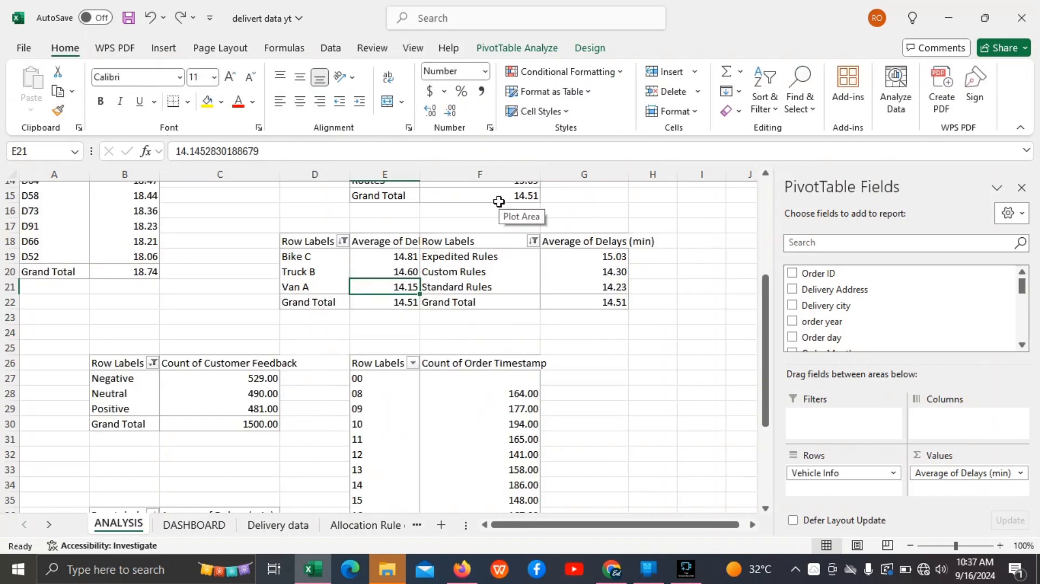
{"action": "left_click", "coordinate": [172, 49]}
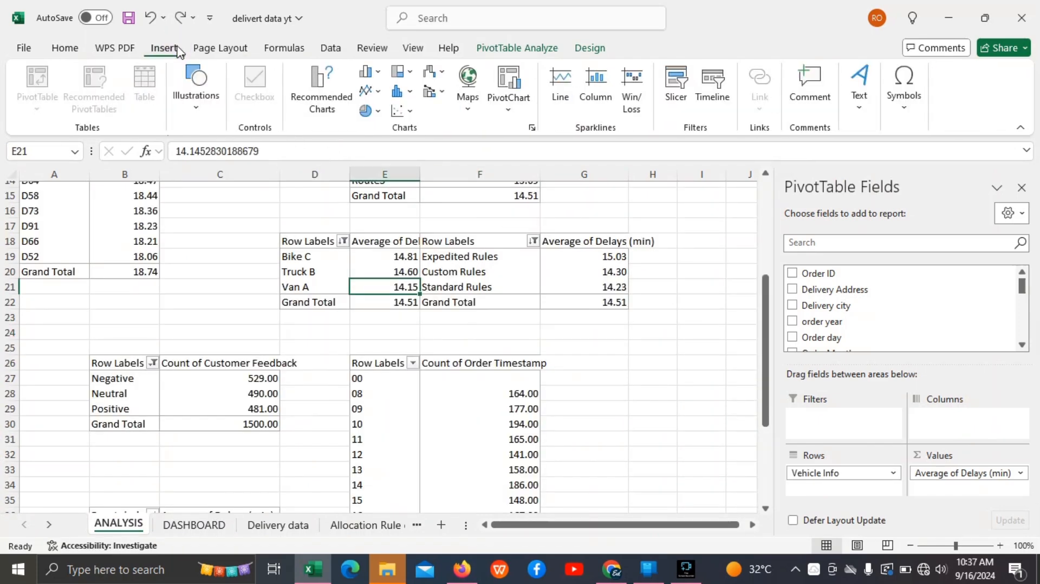
{"action": "left_click", "coordinate": [677, 97]}
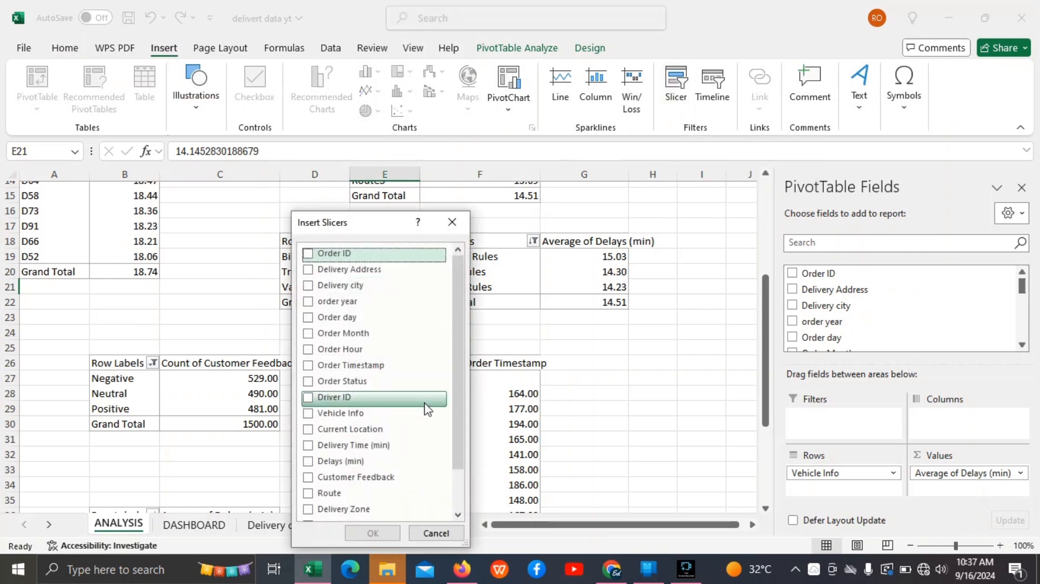
{"action": "left_click", "coordinate": [308, 494]}
{"action": "left_click", "coordinate": [371, 534]}
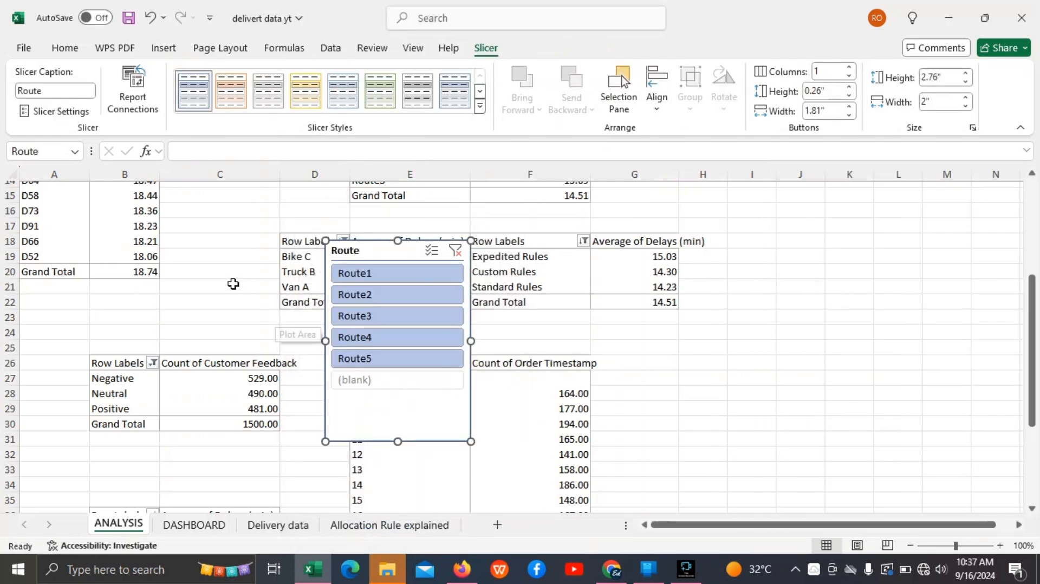
Step: Connect the Route slicer to PivotTable1, PivotTable10, PivotTable12, PivotTable14, PivotTable3, PivotTable5 and PivotTable8 as well
{"action": "left_click", "coordinate": [138, 105]}
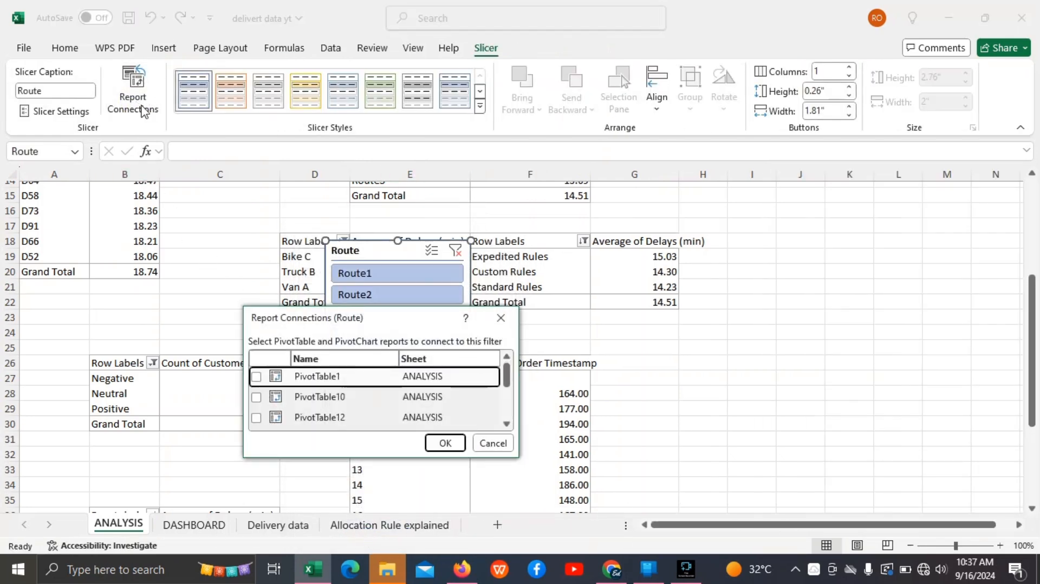
{"action": "left_click", "coordinate": [256, 377]}
{"action": "left_click", "coordinate": [256, 397]}
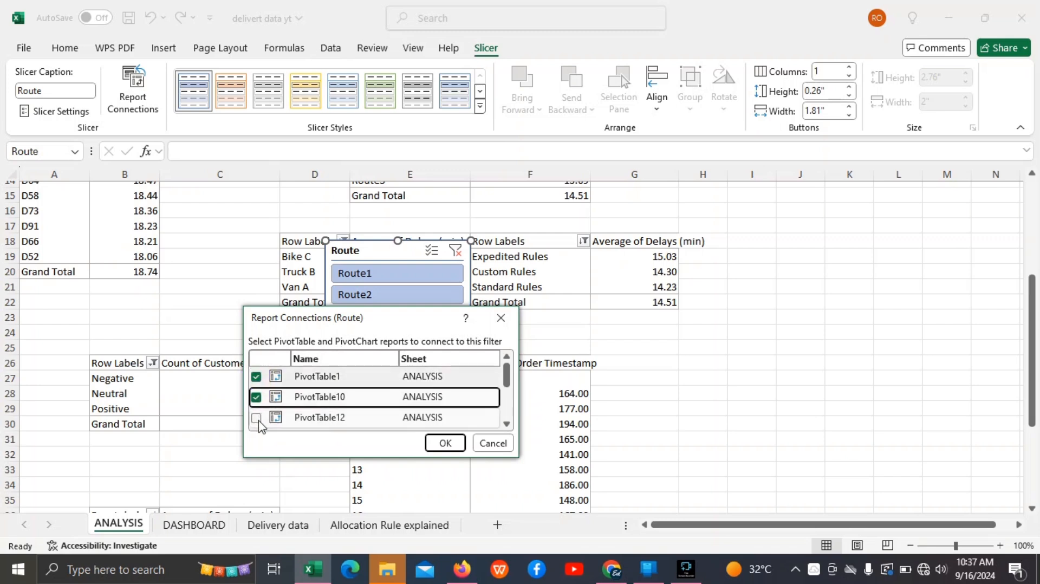
{"action": "left_click", "coordinate": [256, 418]}
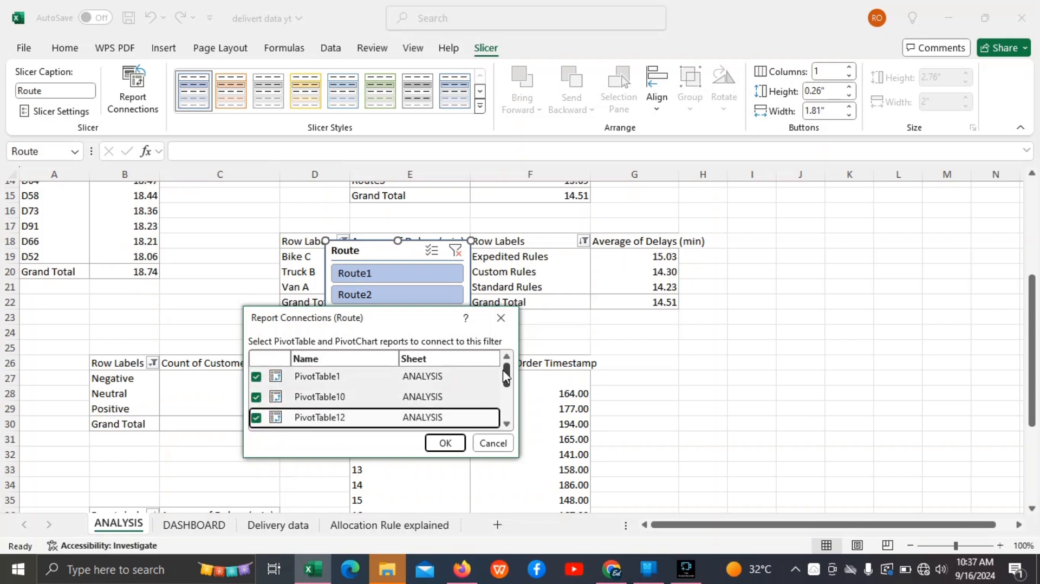
{"action": "left_click_drag", "start_coordinate": [505, 372], "coordinate": [505, 386]}
{"action": "left_click", "coordinate": [254, 396]}
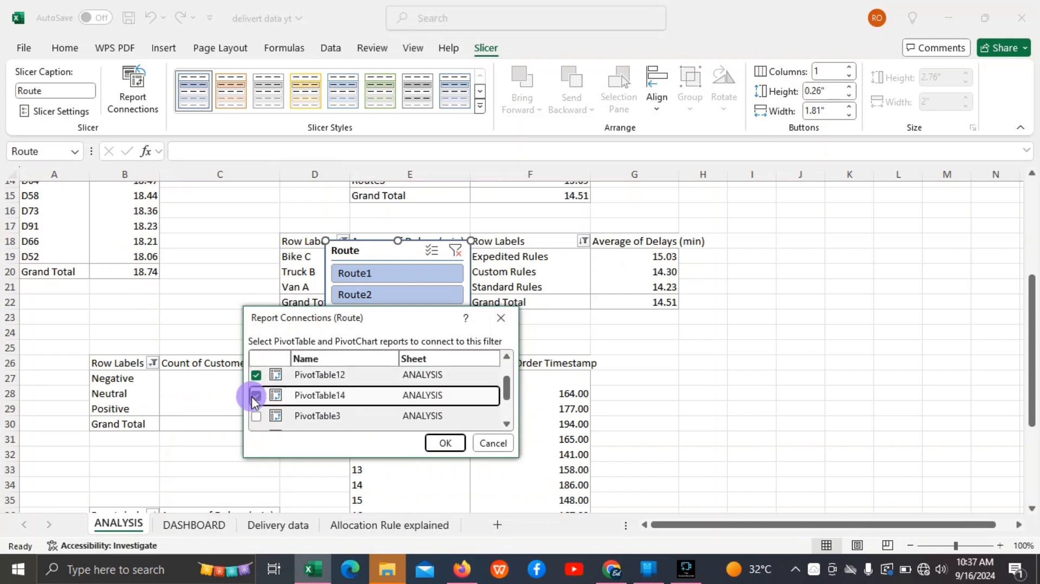
{"action": "left_click", "coordinate": [258, 418]}
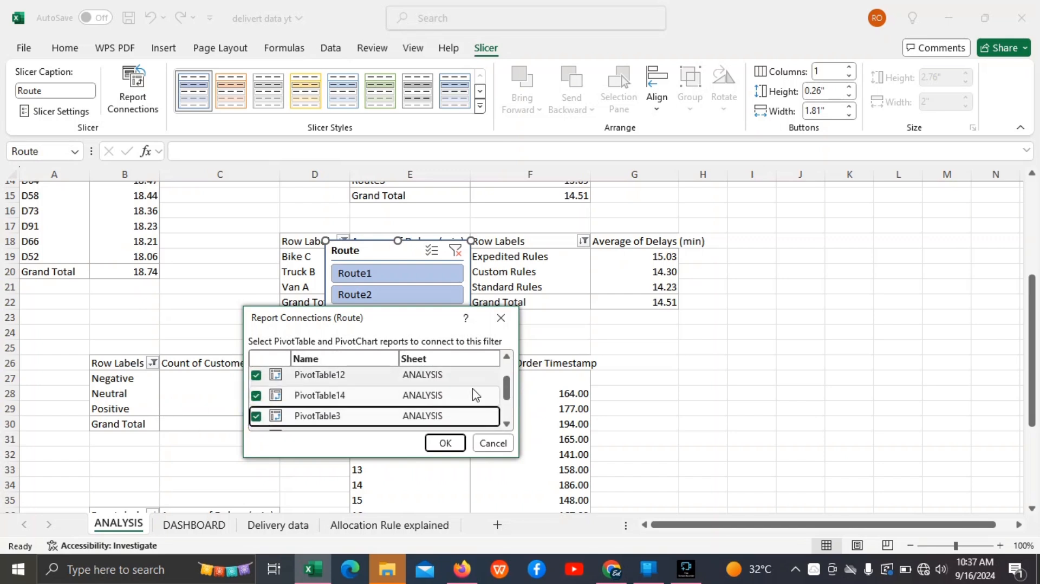
{"action": "left_click_drag", "start_coordinate": [507, 391], "coordinate": [504, 404]}
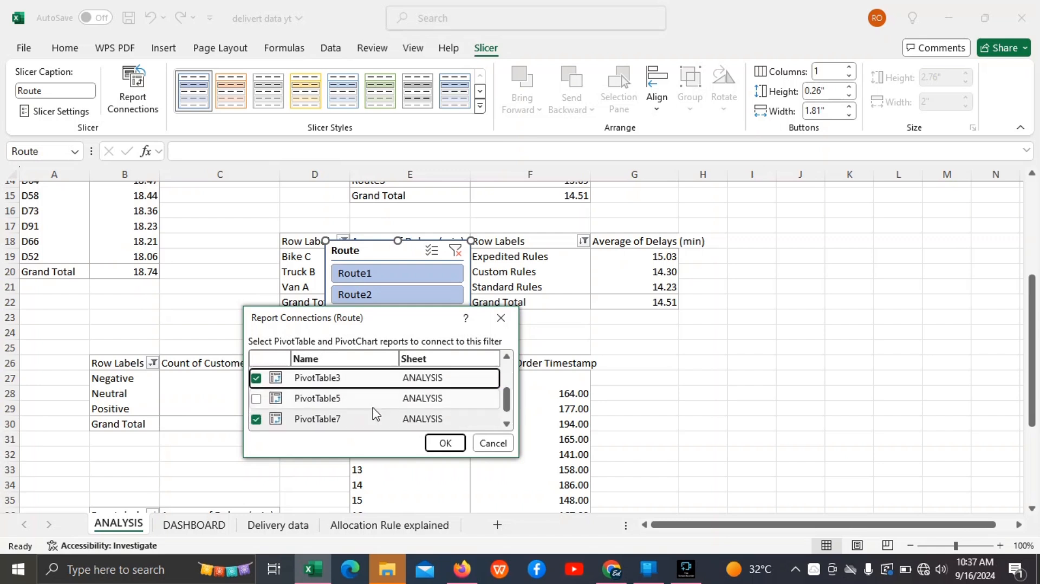
{"action": "left_click", "coordinate": [255, 398]}
{"action": "left_click_drag", "start_coordinate": [508, 402], "coordinate": [509, 422]}
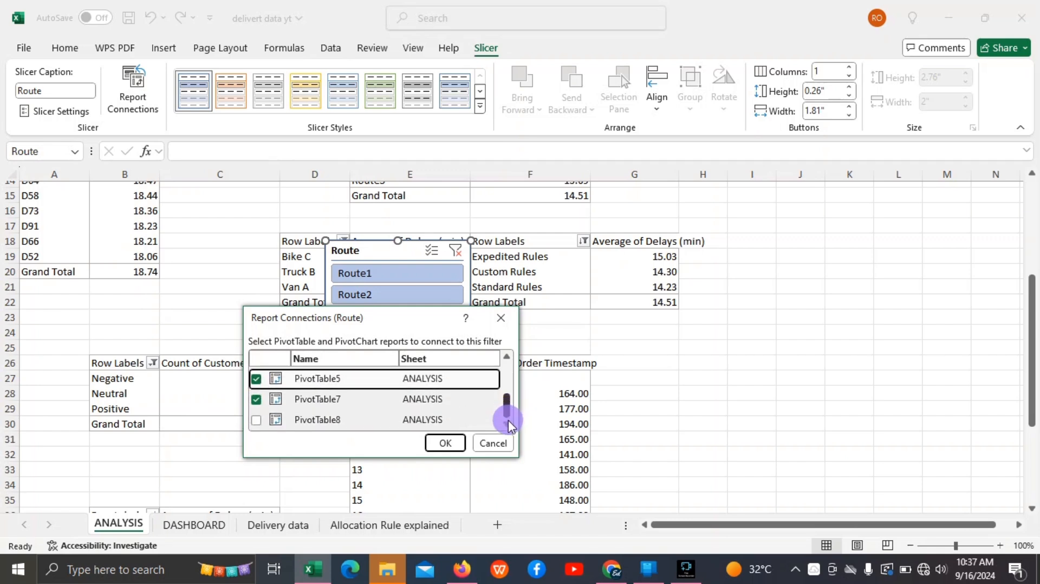
{"action": "left_click", "coordinate": [256, 421]}
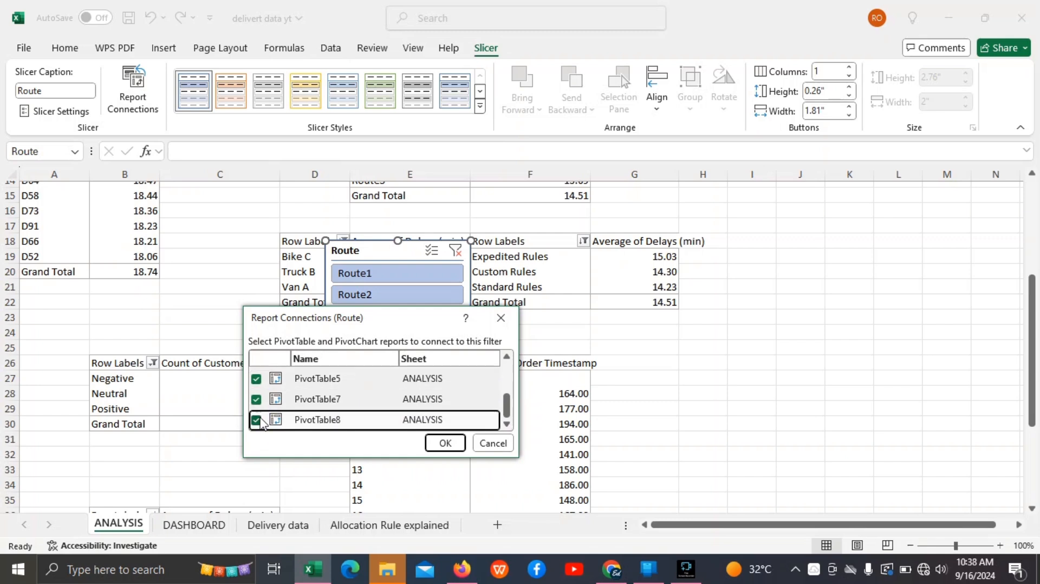
{"action": "left_click", "coordinate": [446, 443]}
{"action": "left_click", "coordinate": [446, 443]}
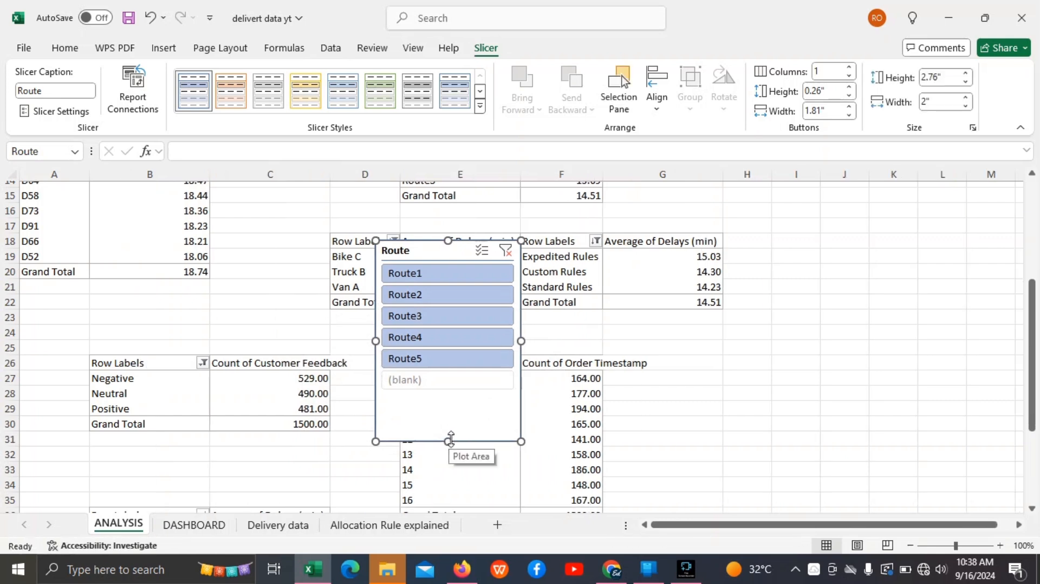
Step: Shorten the Route slicer to about 1.79" high, then cut it from ANALYSIS and paste it on DASHBOARD at cell L7
{"action": "left_click_drag", "start_coordinate": [449, 441], "coordinate": [443, 371]}
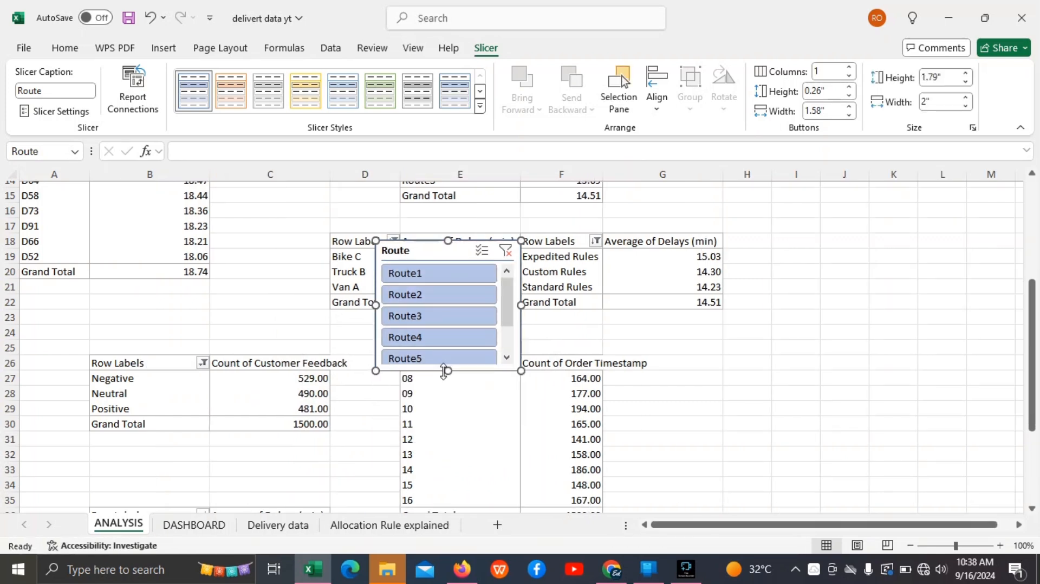
{"action": "left_click", "coordinate": [431, 253]}
{"action": "left_click", "coordinate": [430, 252]}
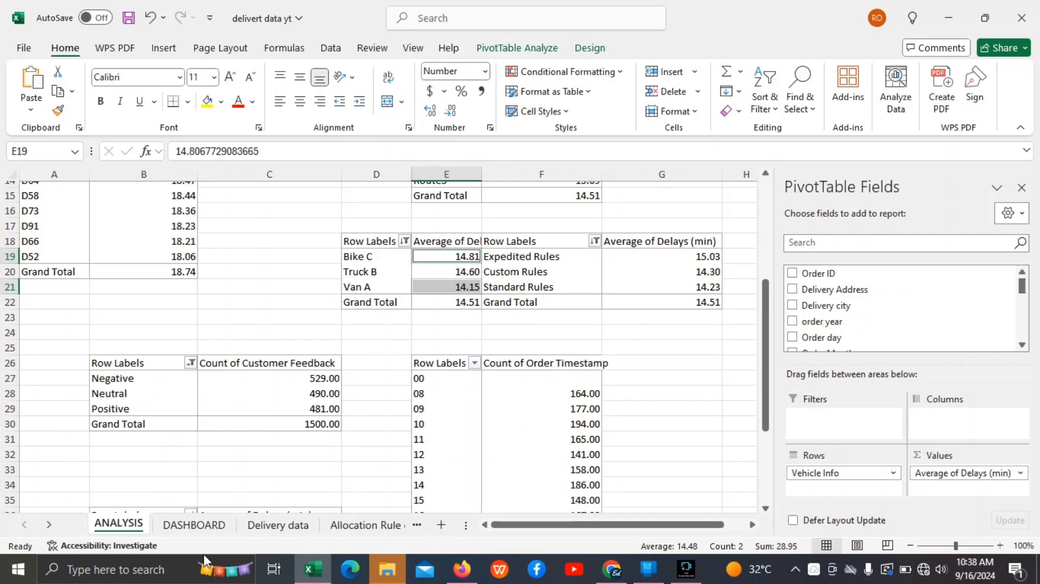
{"action": "left_click", "coordinate": [209, 524]}
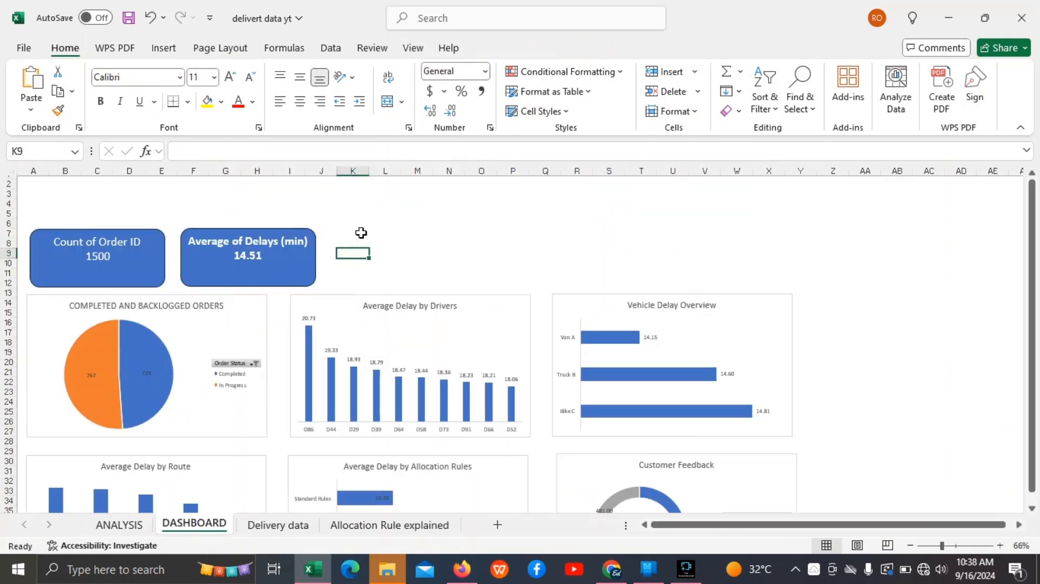
{"action": "left_click", "coordinate": [400, 236]}
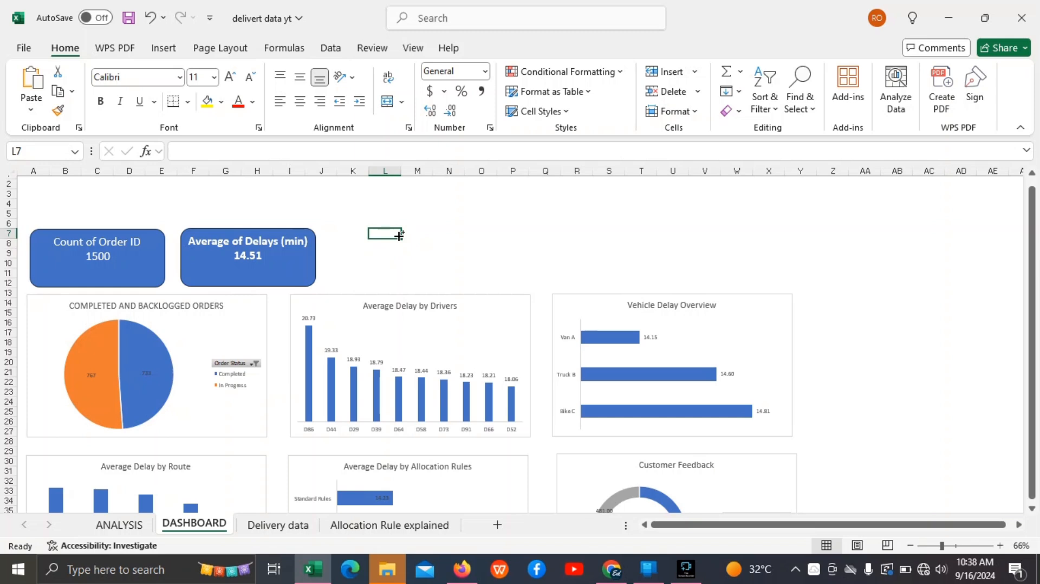
{"action": "key", "text": "ctrl+v"}
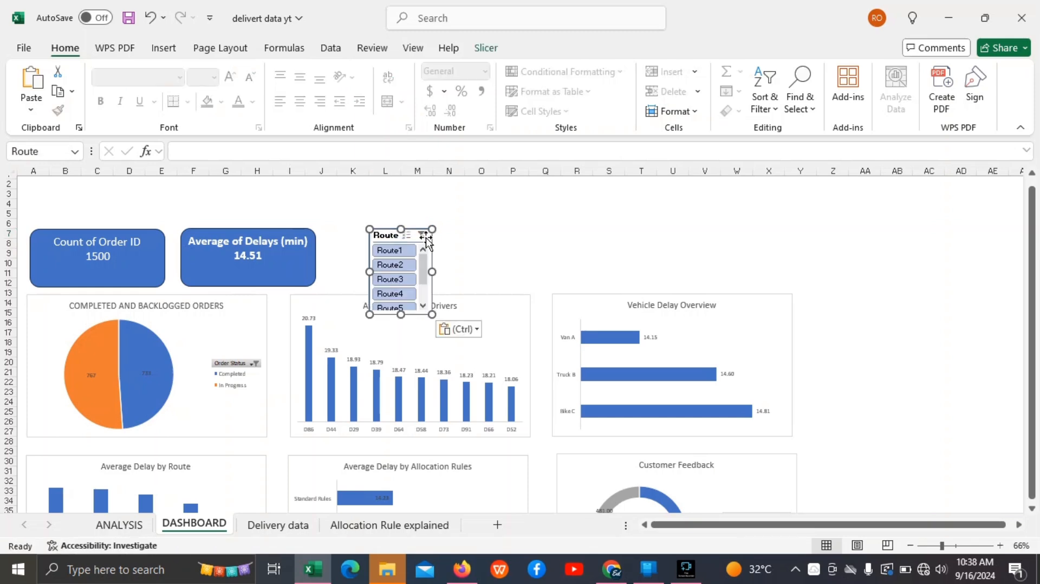
Step: Move the Route slicer beside the Average of Delays card, widen it and reduce its height to fit above the charts
{"action": "left_click", "coordinate": [414, 230]}
{"action": "left_click_drag", "start_coordinate": [414, 229], "coordinate": [393, 208]}
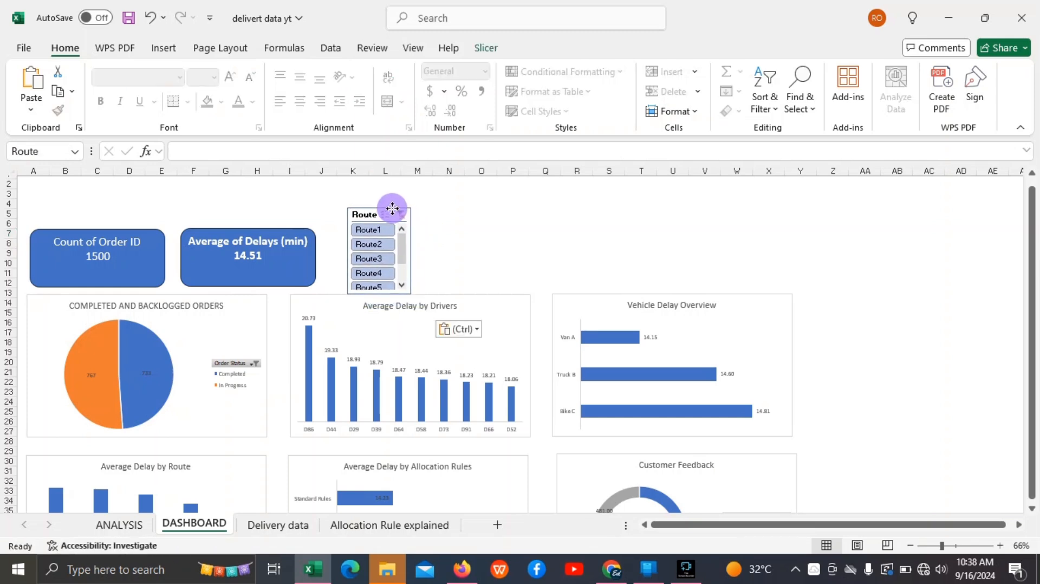
{"action": "left_click_drag", "start_coordinate": [411, 252], "coordinate": [486, 251]}
{"action": "left_click_drag", "start_coordinate": [419, 206], "coordinate": [423, 225]}
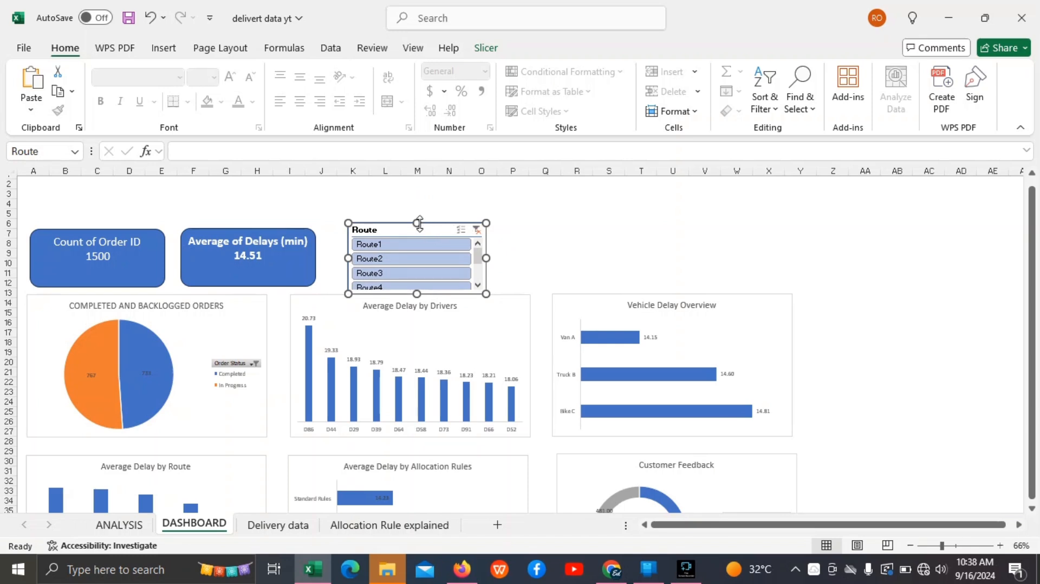
{"action": "left_click_drag", "start_coordinate": [420, 224], "coordinate": [420, 229]}
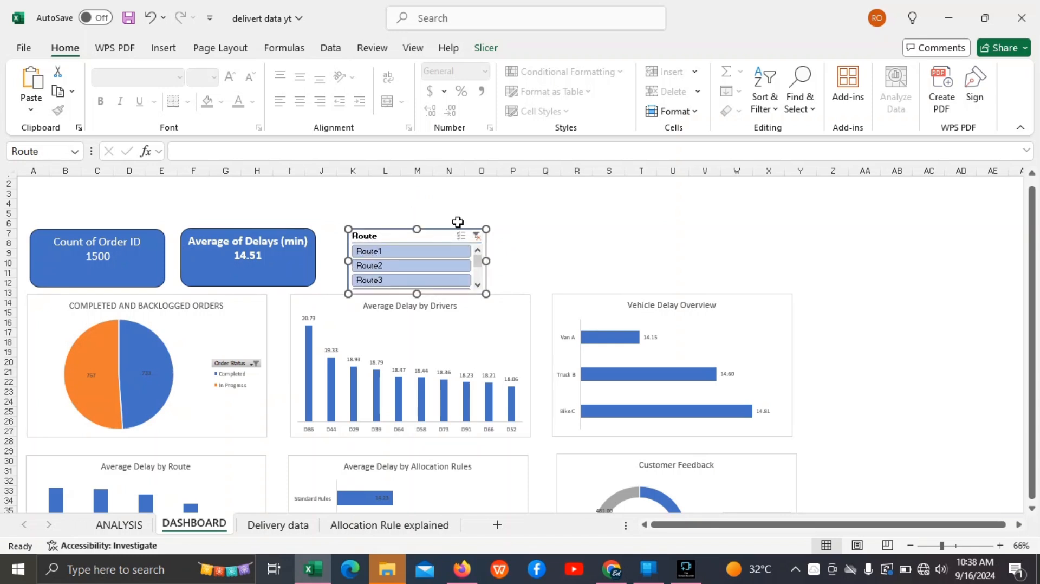
Step: Filter the dashboard by Route1 and then Route2, examining the completed and in-progress shares in the pie chart each time
{"action": "left_click", "coordinate": [434, 252]}
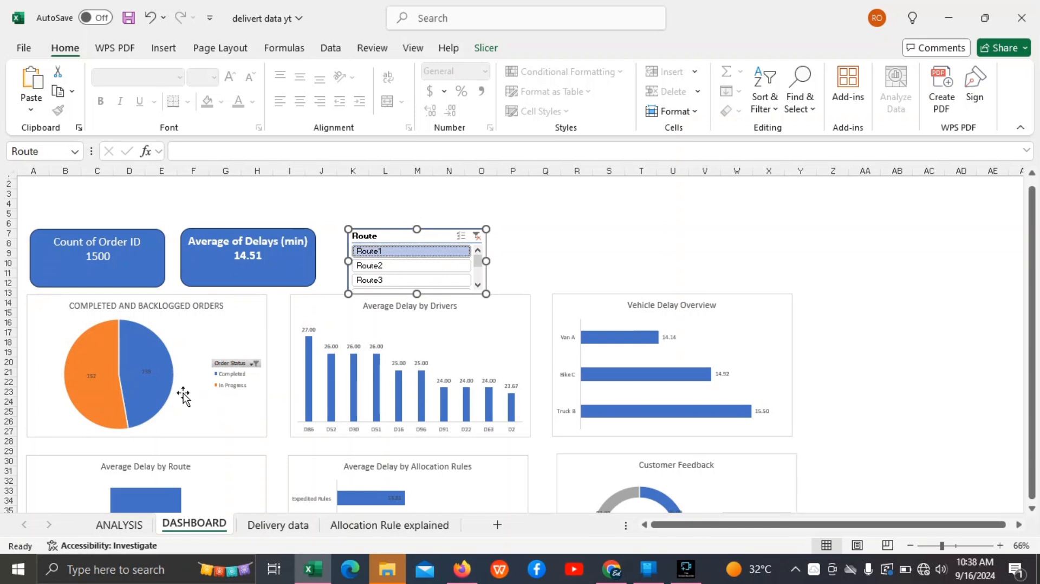
{"action": "mouse_move", "coordinate": [169, 400]}
{"action": "mouse_move", "coordinate": [96, 408]}
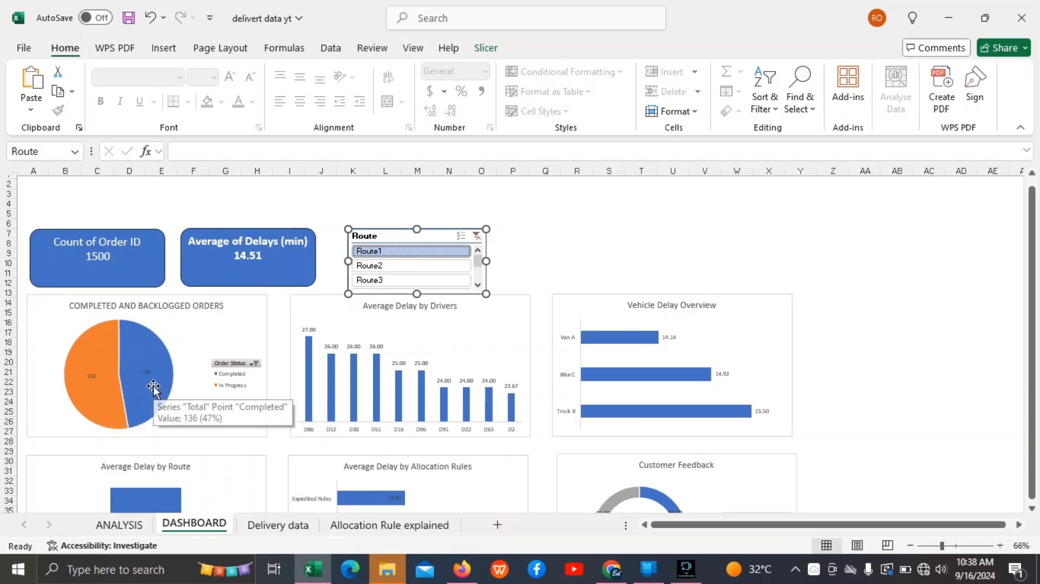
{"action": "mouse_move", "coordinate": [105, 389]}
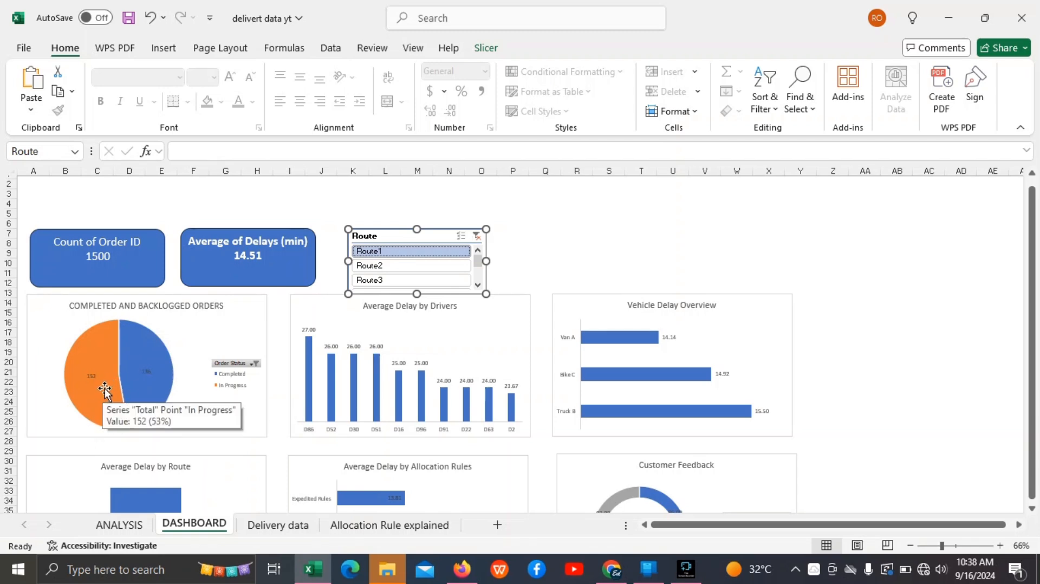
{"action": "left_click", "coordinate": [394, 267]}
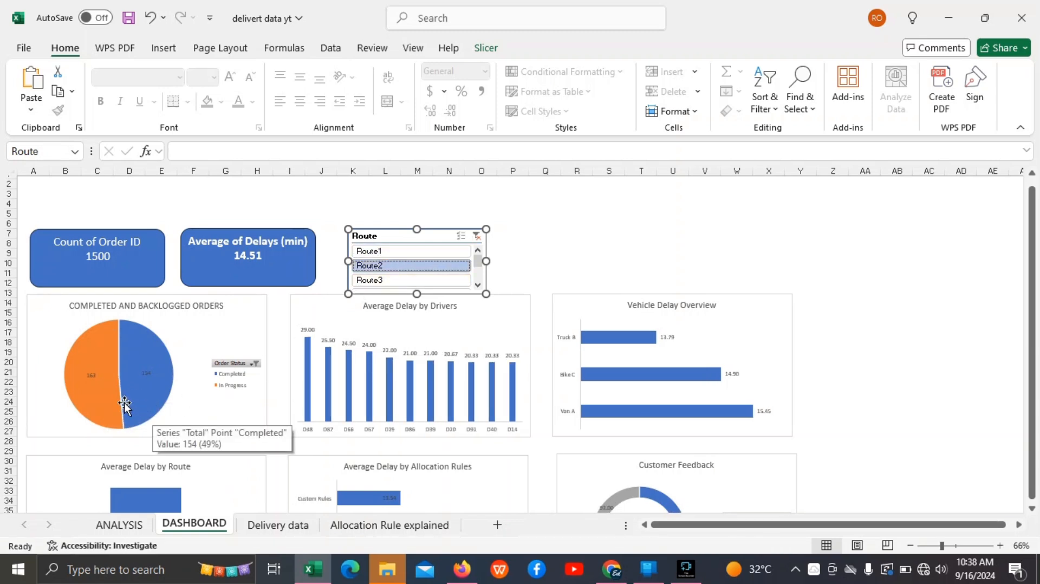
{"action": "mouse_move", "coordinate": [104, 404]}
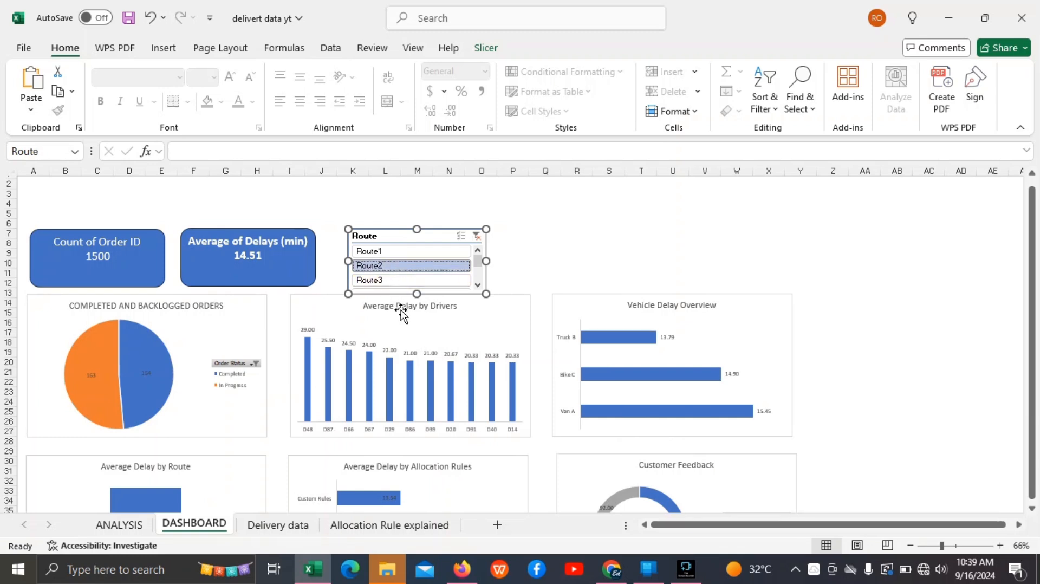
Step: Nudge the Route slicer slightly left and up, clear of the Average Delay by Drivers chart
{"action": "left_click", "coordinate": [511, 271]}
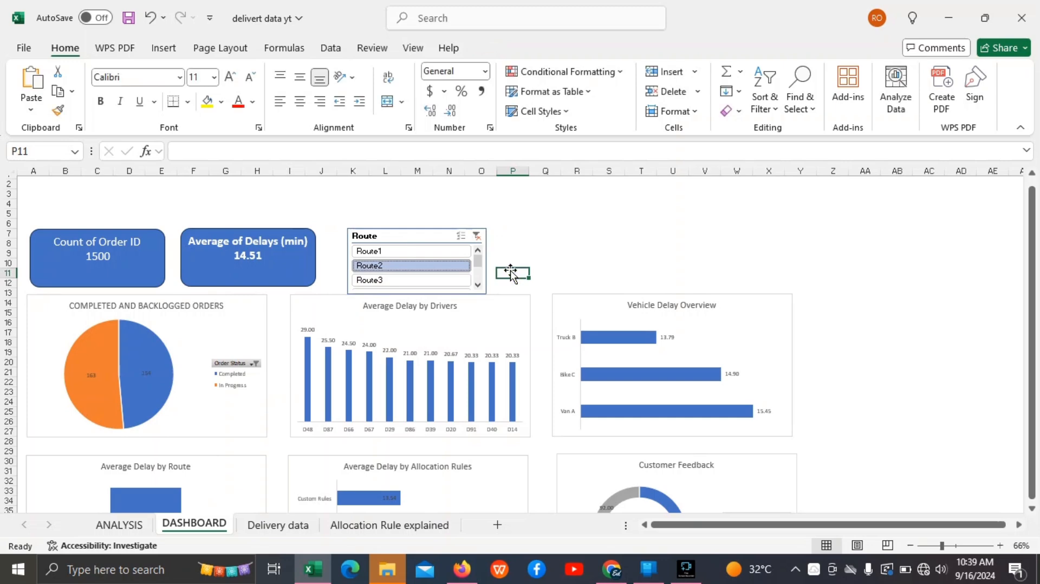
{"action": "mouse_move", "coordinate": [433, 230]}
{"action": "left_mouse_down"}
{"action": "mouse_move", "coordinate": [421, 215]}
{"action": "mouse_move", "coordinate": [422, 225]}
{"action": "left_mouse_up"}
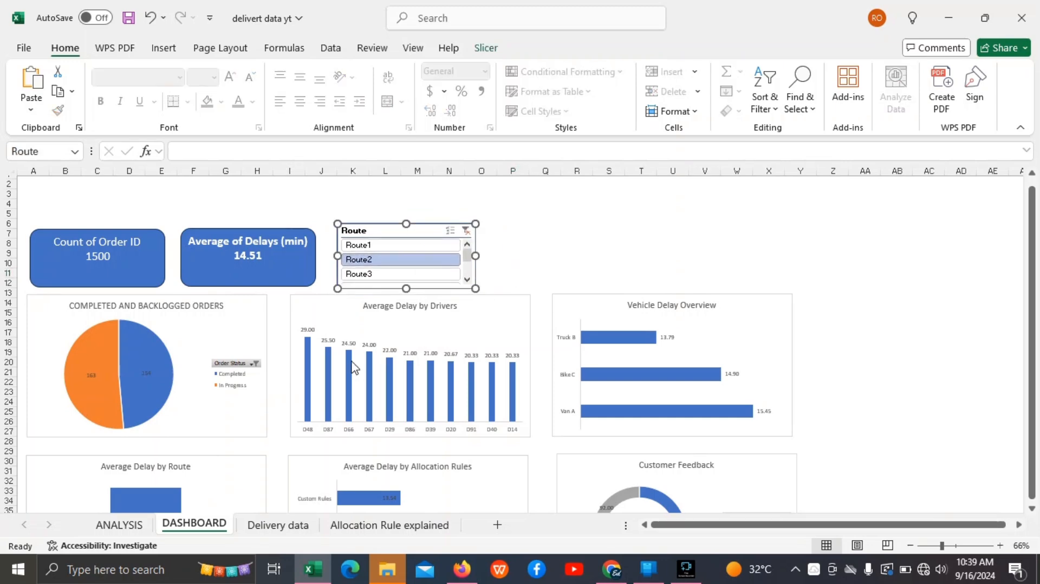
Step: Insert a Driver ID slicer for the Vehicle Info delay PivotTable on the ANALYSIS sheet
{"action": "left_click", "coordinate": [124, 525]}
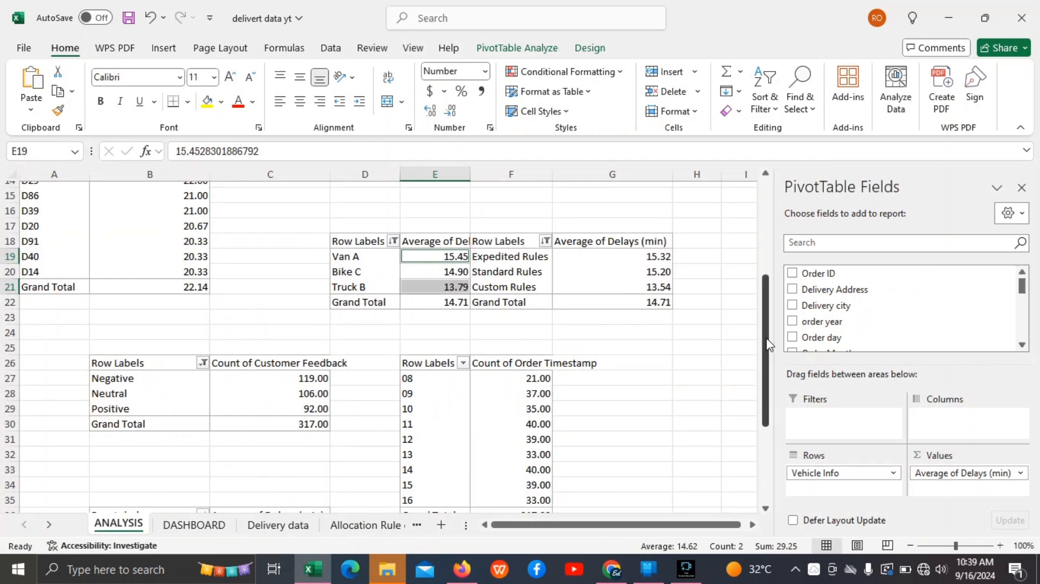
{"action": "left_click_drag", "start_coordinate": [766, 349], "coordinate": [794, 400]}
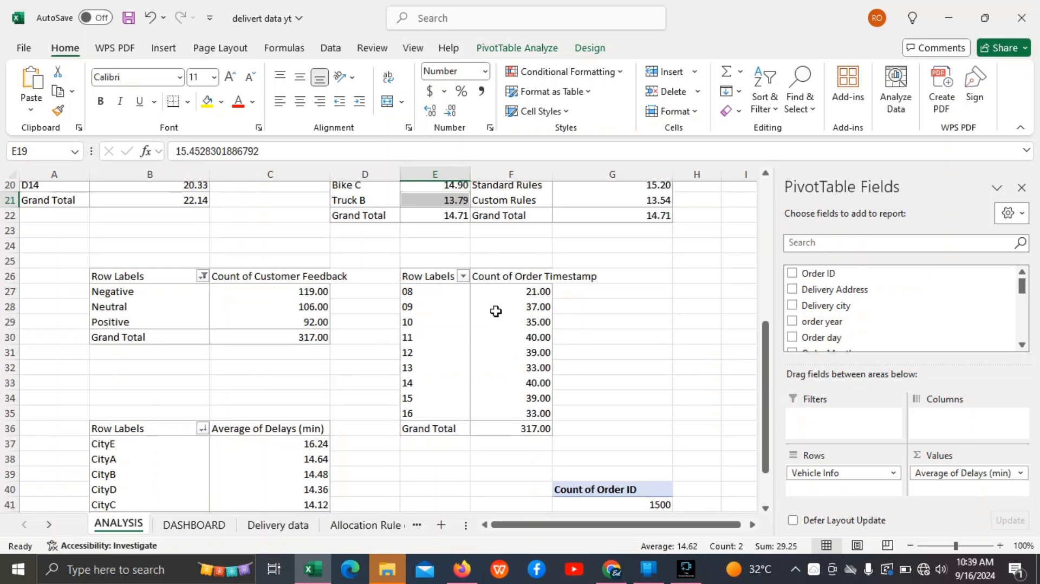
{"action": "left_click", "coordinate": [161, 49]}
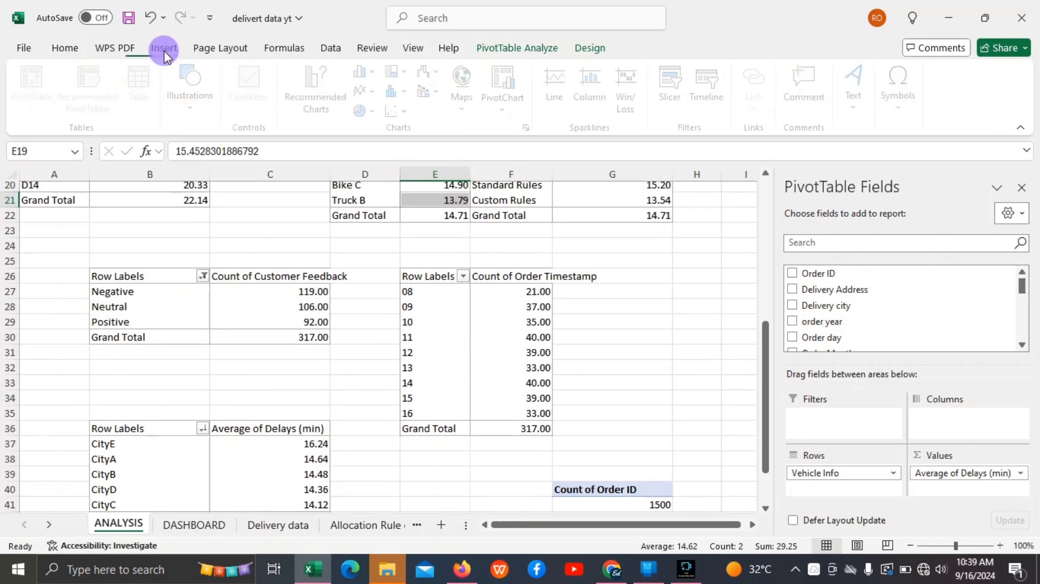
{"action": "left_click", "coordinate": [672, 90]}
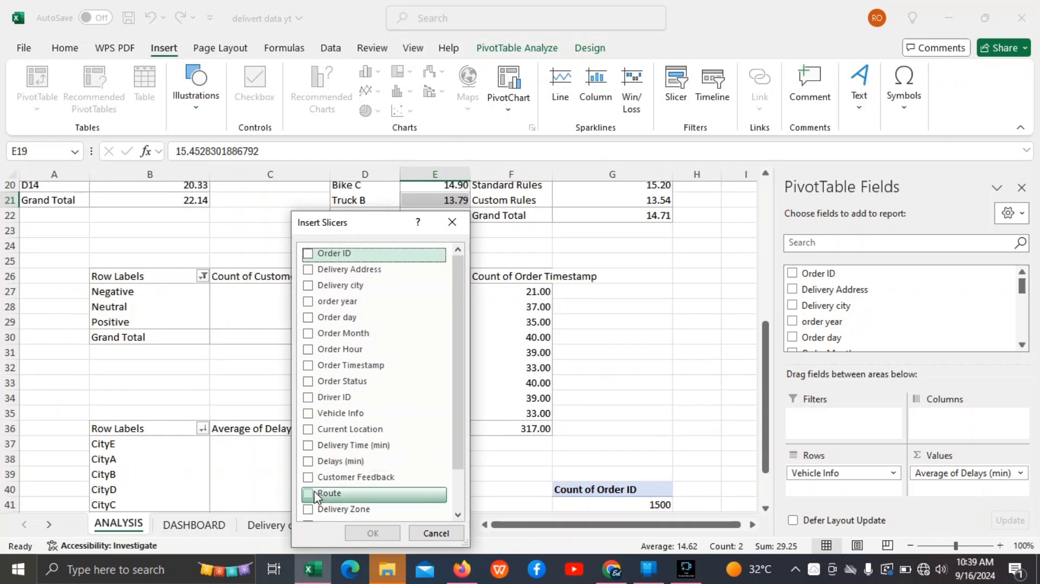
{"action": "left_click_drag", "start_coordinate": [461, 356], "coordinate": [456, 415]}
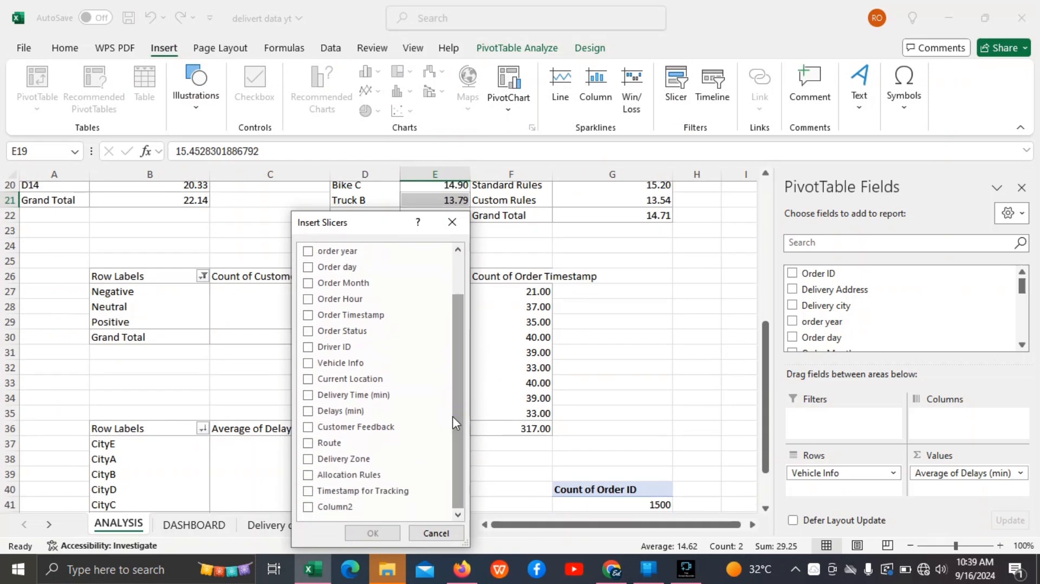
{"action": "left_click", "coordinate": [307, 356]}
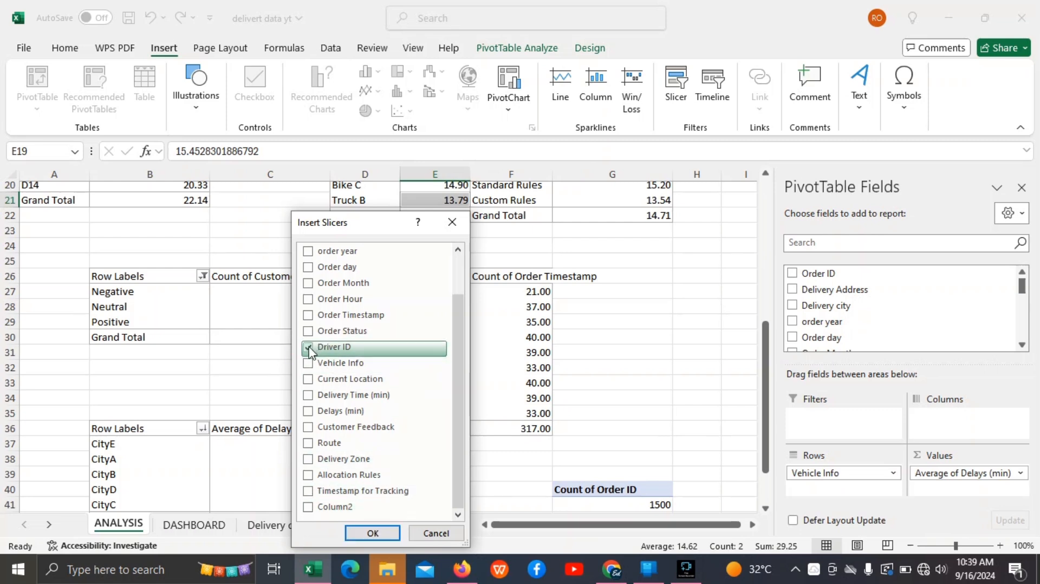
{"action": "left_click", "coordinate": [308, 352]}
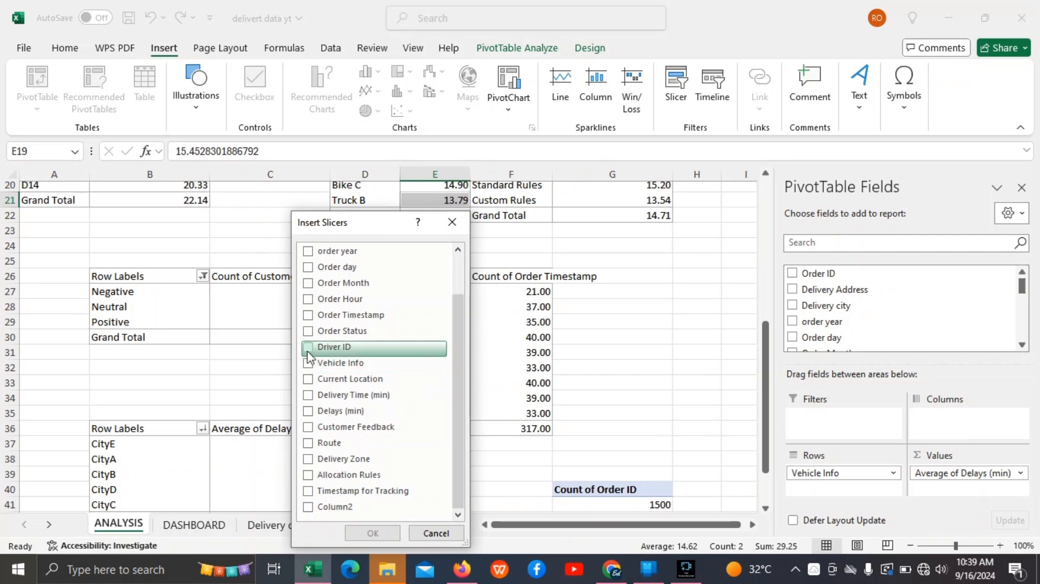
{"action": "left_click", "coordinate": [309, 353]}
{"action": "left_click", "coordinate": [382, 533]}
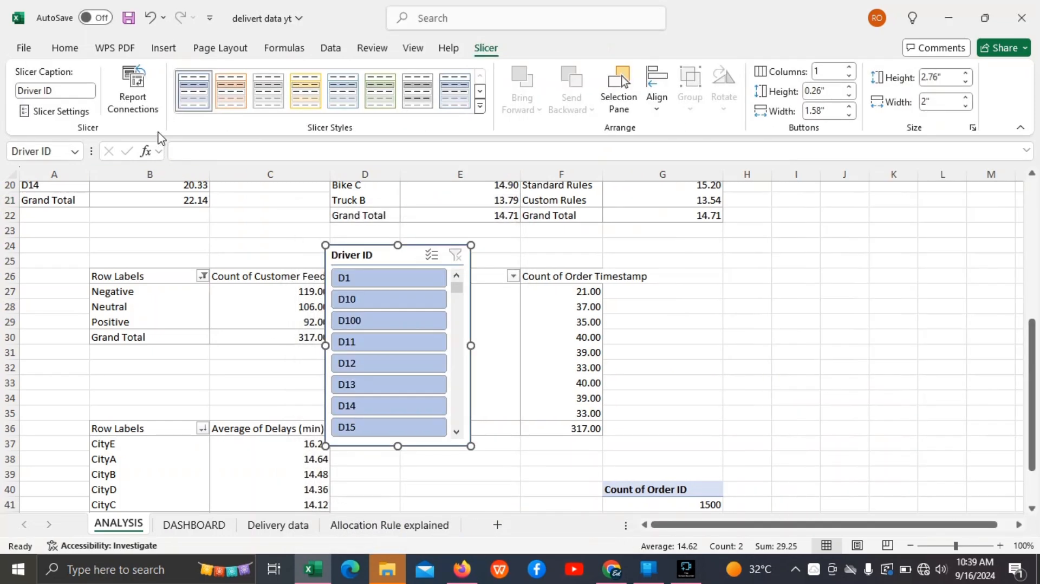
Step: Connect the Driver ID slicer to PivotTable1, PivotTable10, PivotTable12, PivotTable14, PivotTable3, PivotTable5 and PivotTable8 as well
{"action": "left_click", "coordinate": [144, 106]}
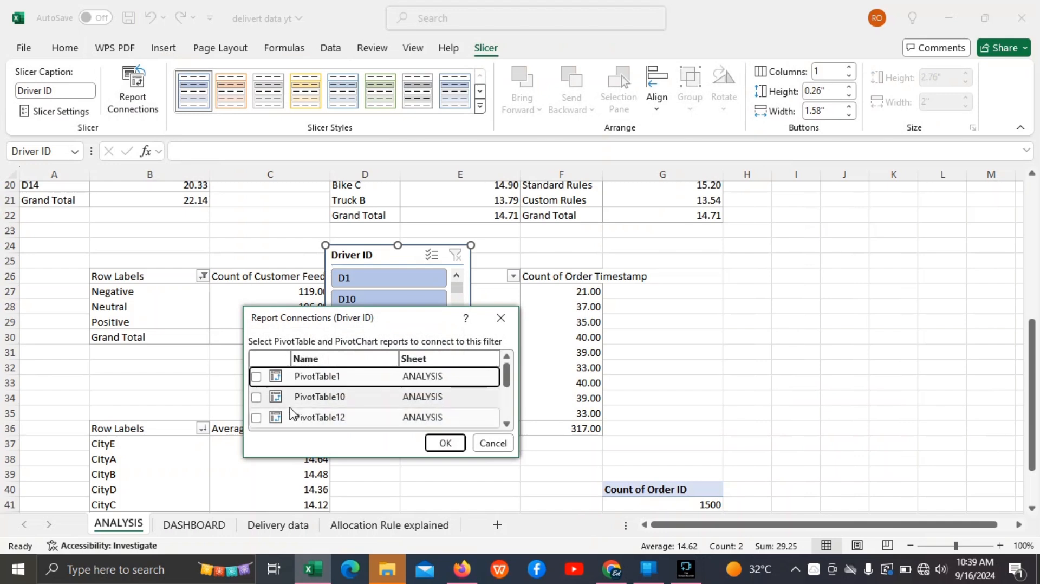
{"action": "left_click", "coordinate": [256, 376]}
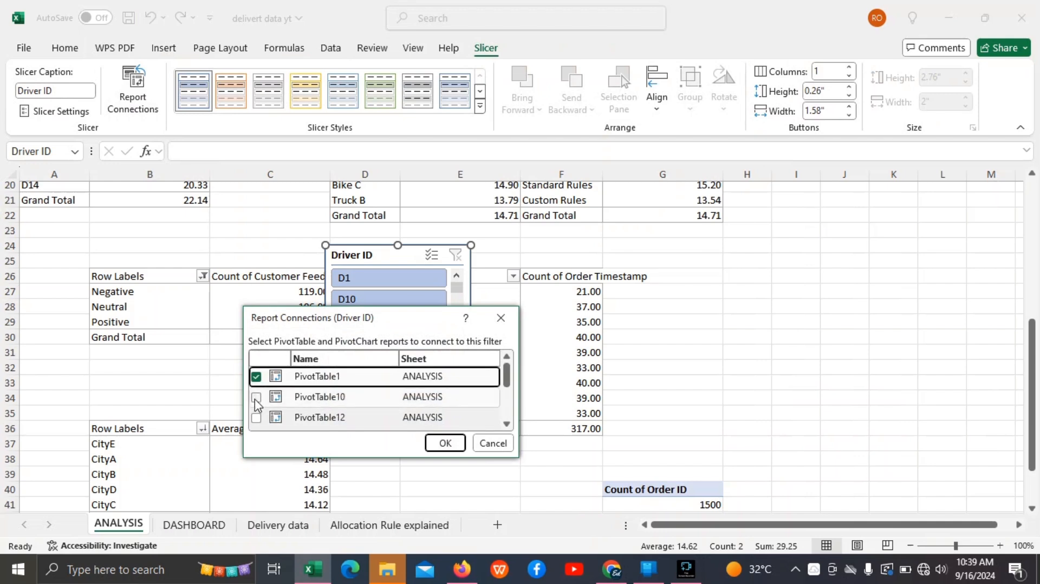
{"action": "left_click", "coordinate": [255, 398]}
{"action": "left_click", "coordinate": [256, 417]}
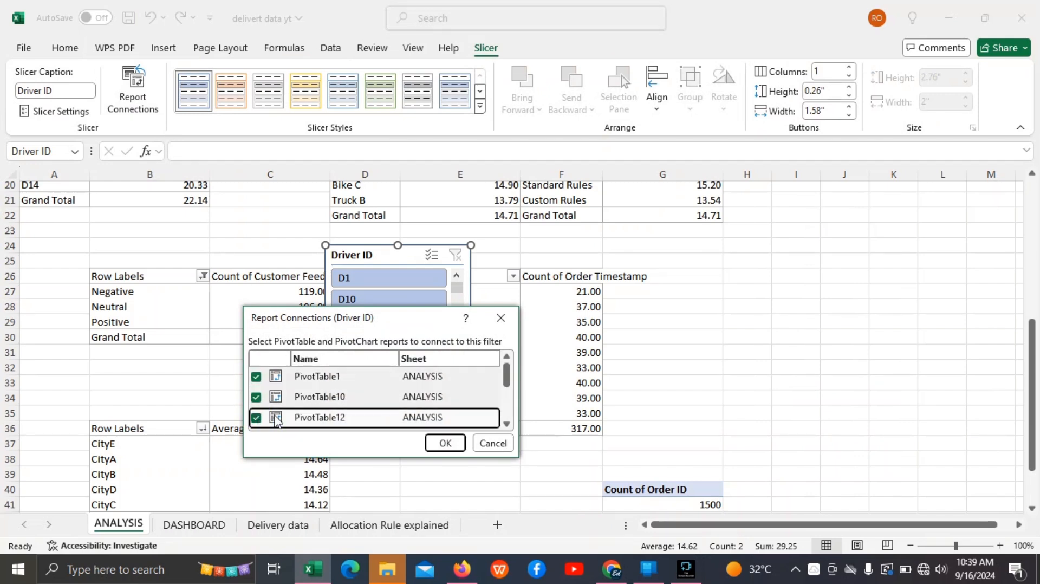
{"action": "mouse_move", "coordinate": [507, 374]}
{"action": "left_mouse_down"}
{"action": "mouse_move", "coordinate": [507, 396]}
{"action": "mouse_move", "coordinate": [507, 387]}
{"action": "left_mouse_up"}
{"action": "left_click", "coordinate": [258, 396]}
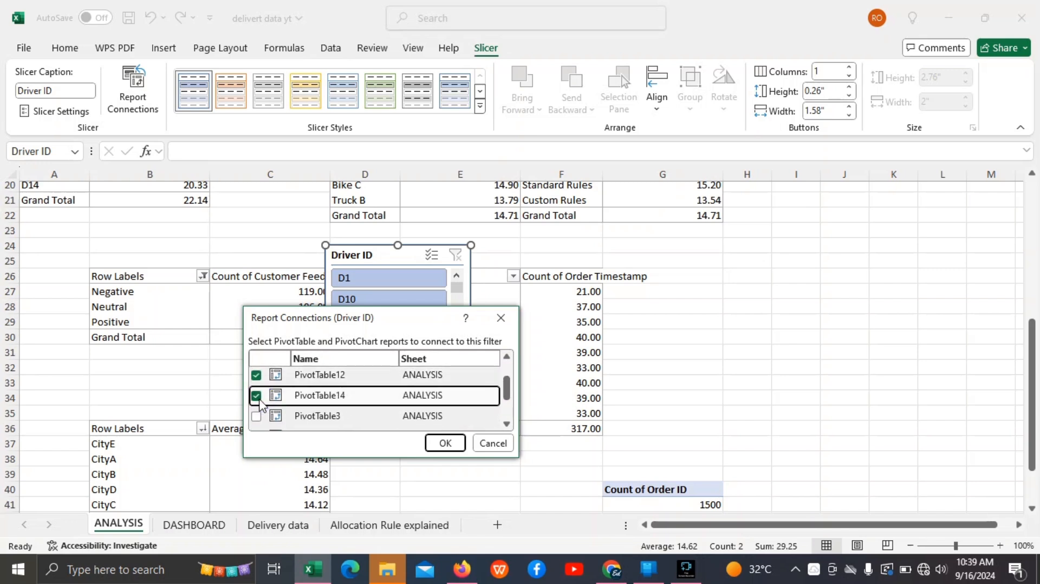
{"action": "left_click", "coordinate": [257, 416]}
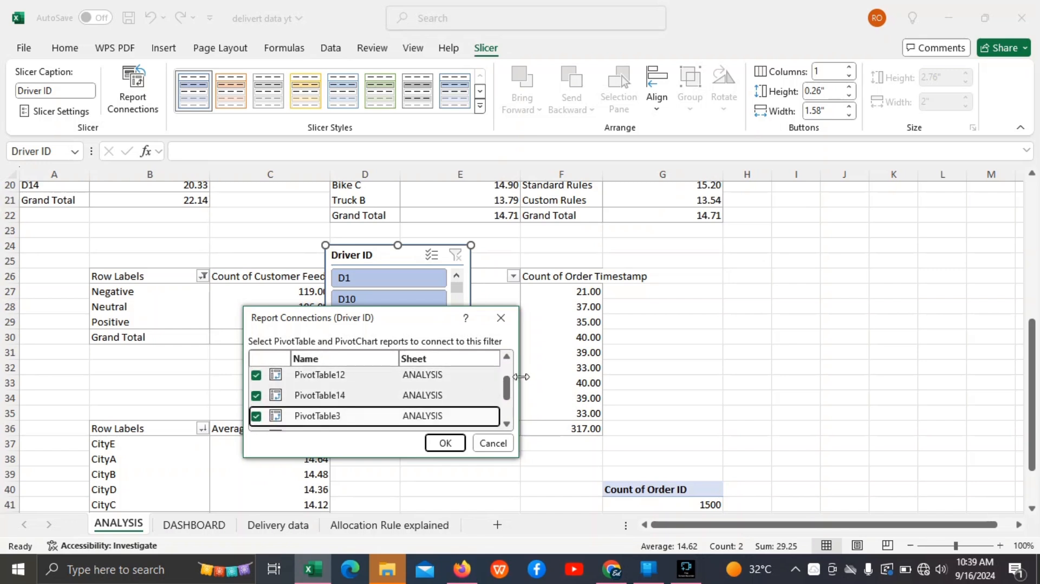
{"action": "left_click_drag", "start_coordinate": [507, 383], "coordinate": [510, 407]}
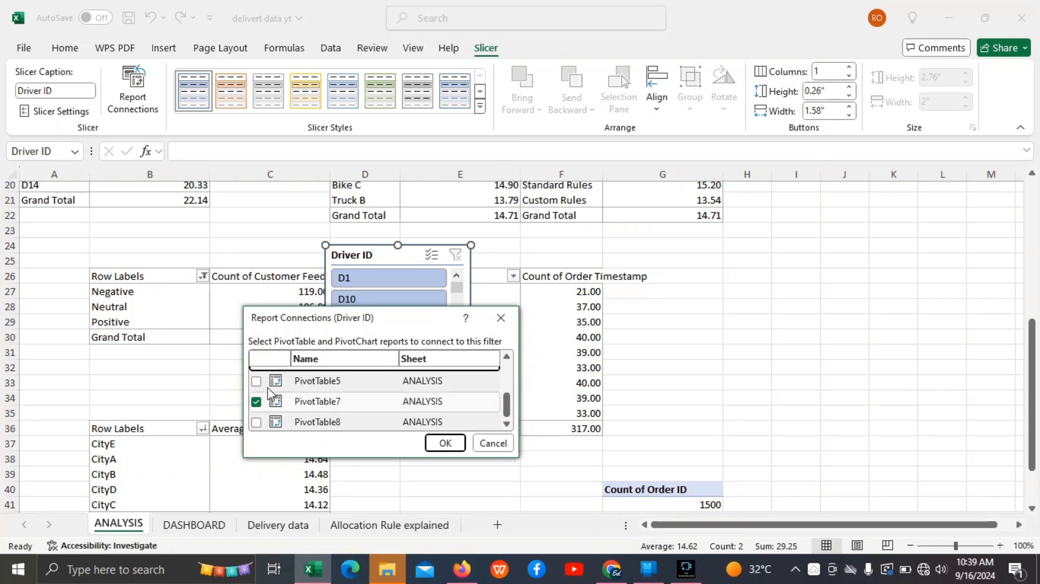
{"action": "left_click", "coordinate": [256, 382]}
{"action": "left_click", "coordinate": [257, 422]}
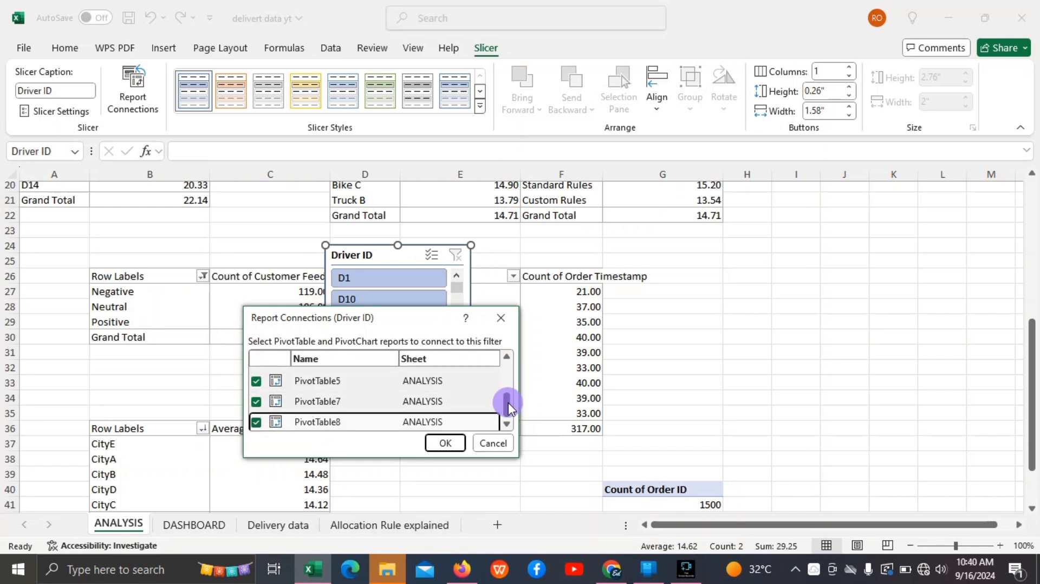
{"action": "left_click_drag", "start_coordinate": [508, 402], "coordinate": [507, 408]}
{"action": "left_click", "coordinate": [445, 443]}
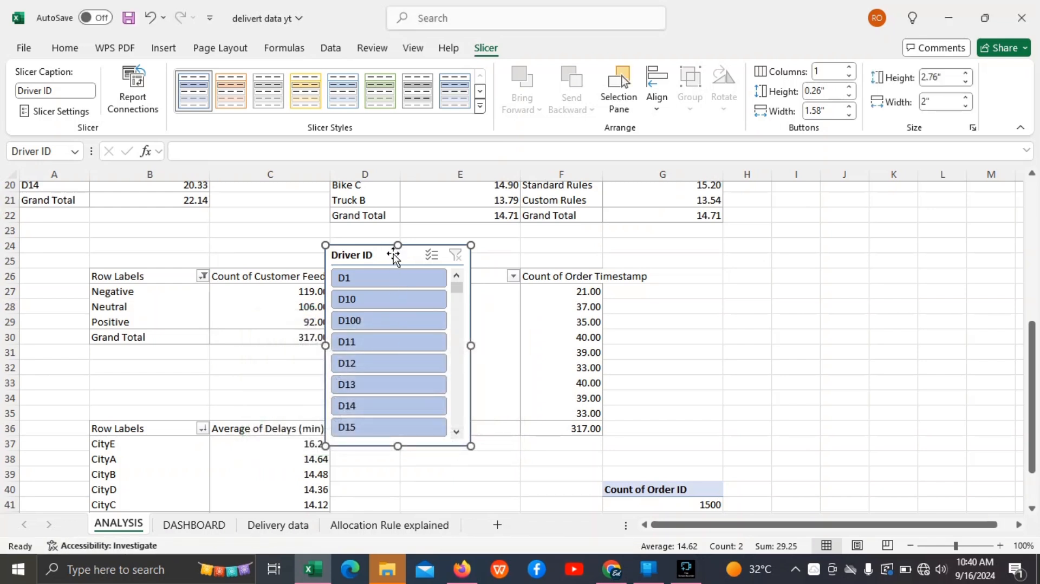
Step: Move the Driver ID slicer from the ANALYSIS sheet to cell P6 of the DASHBOARD sheet, beside the Route slicer
{"action": "key", "text": "ctrl+x"}
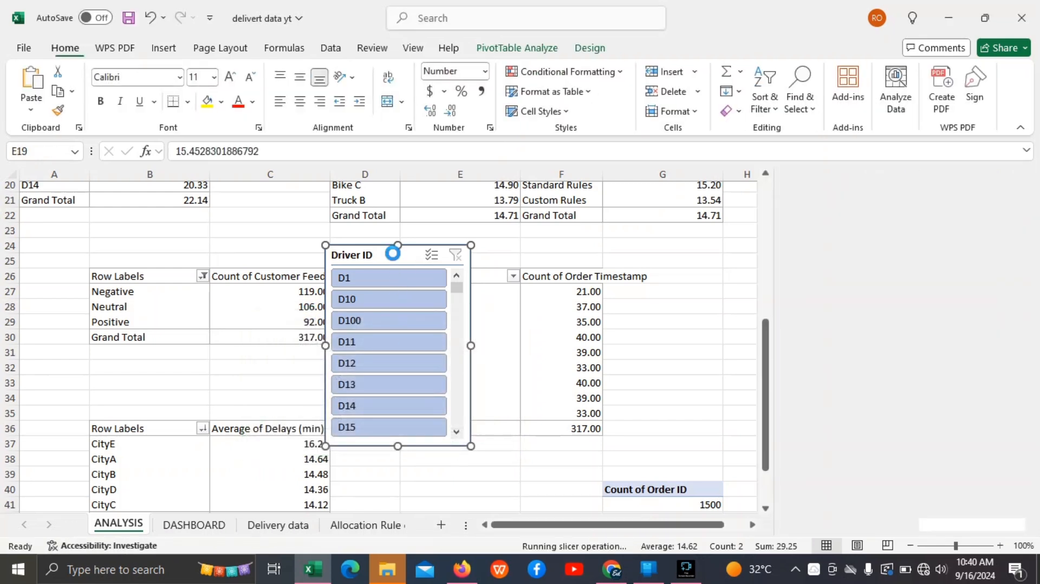
{"action": "left_click", "coordinate": [211, 525]}
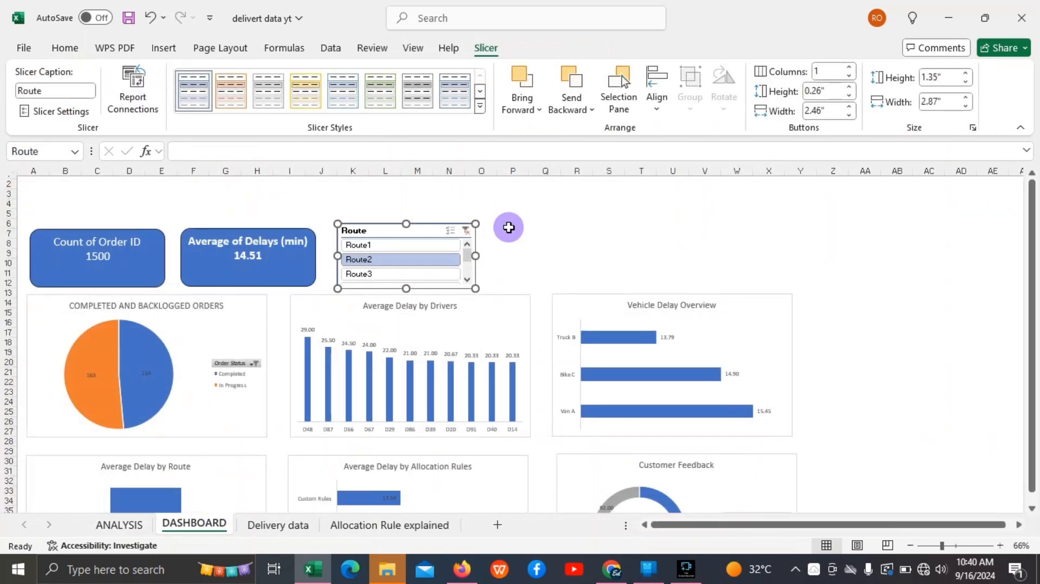
{"action": "left_click", "coordinate": [510, 227]}
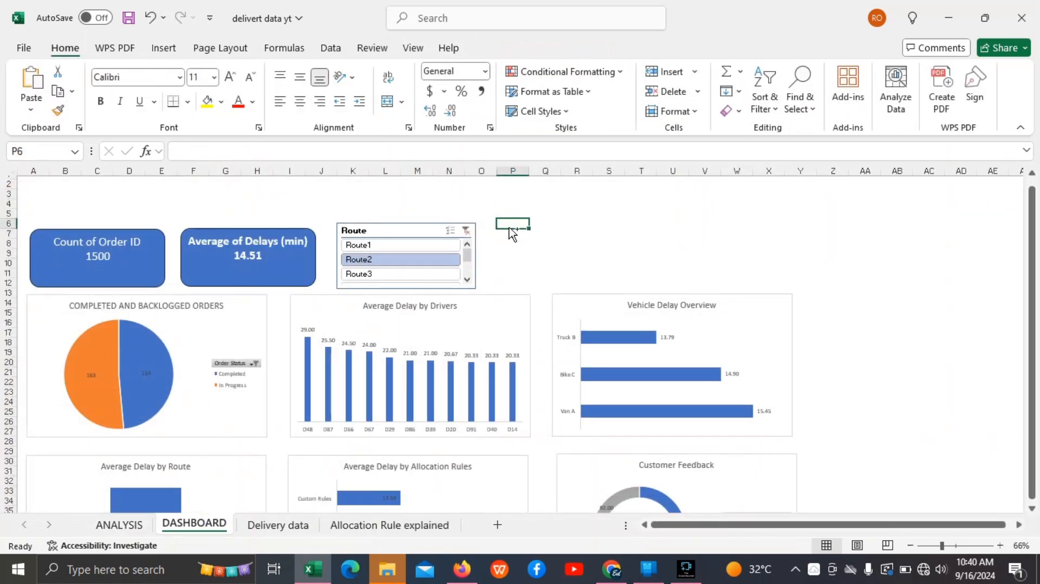
{"action": "key", "text": "ctrl+v"}
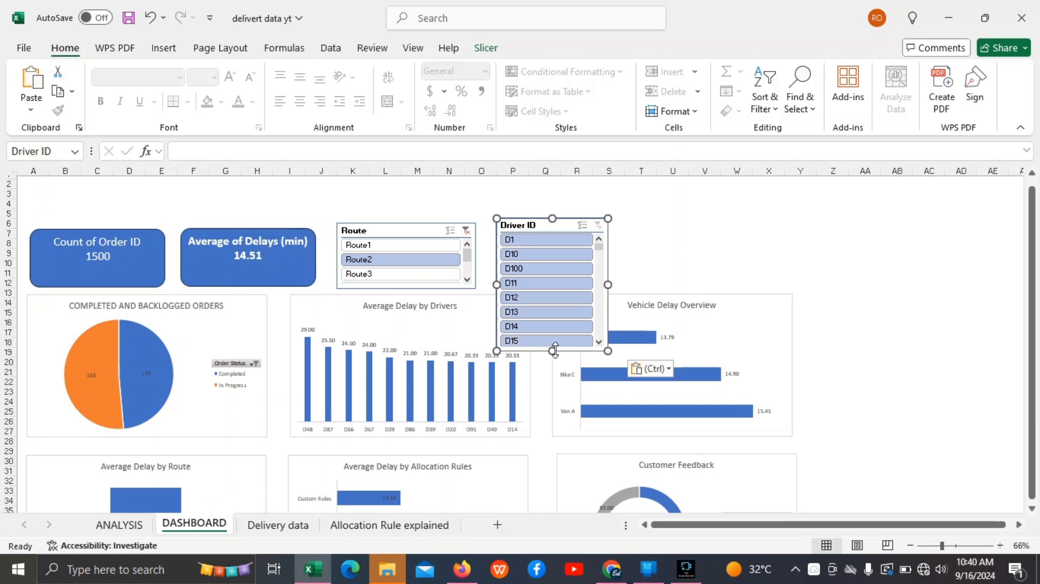
Step: Reduce the Driver ID slicer's height to fit above the charts and widen it slightly, matching the Route slicer
{"action": "left_click_drag", "start_coordinate": [553, 350], "coordinate": [557, 290]}
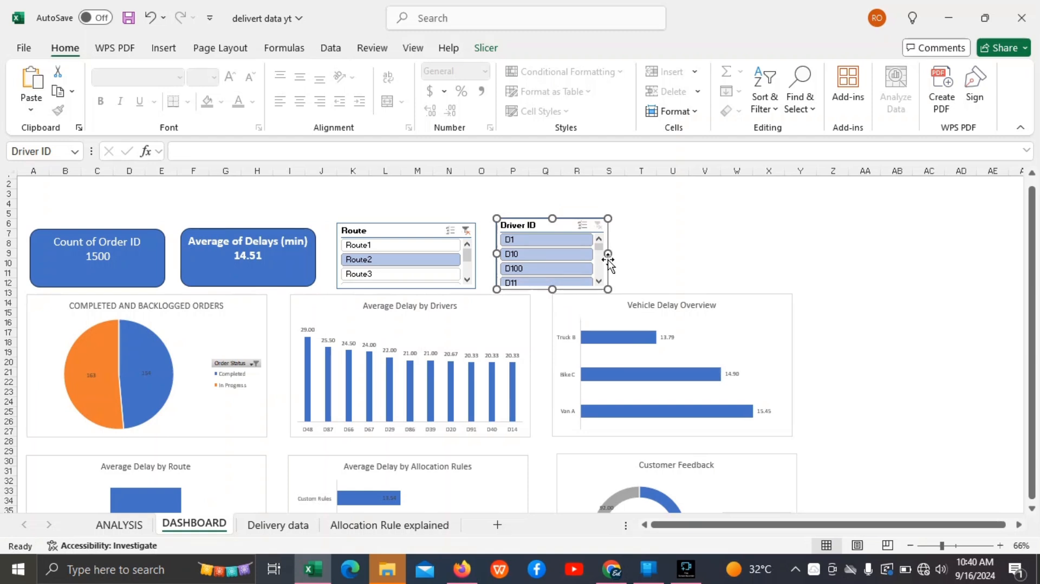
{"action": "left_click_drag", "start_coordinate": [607, 254], "coordinate": [627, 254]}
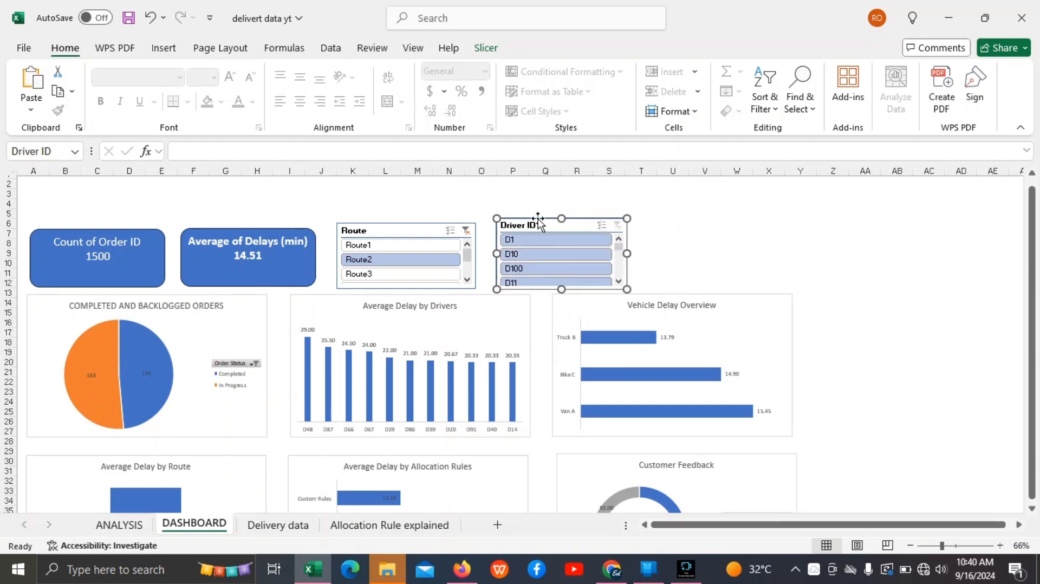
{"action": "left_click_drag", "start_coordinate": [562, 216], "coordinate": [562, 224]}
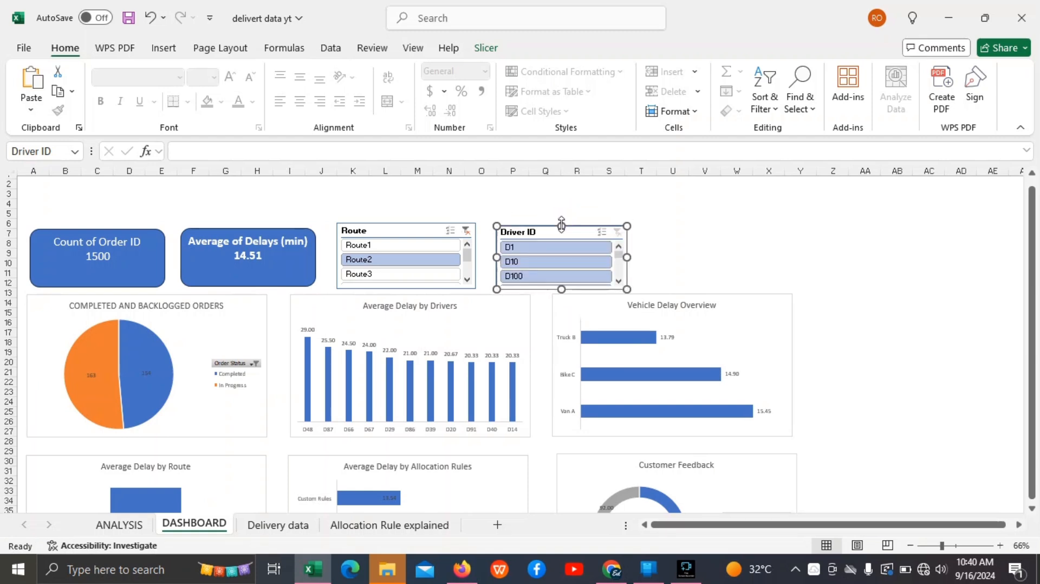
Step: Clear the Route slicer's filter and filter the dashboard by driver D1 to examine the completed share in the pie chart
{"action": "left_click", "coordinate": [466, 232]}
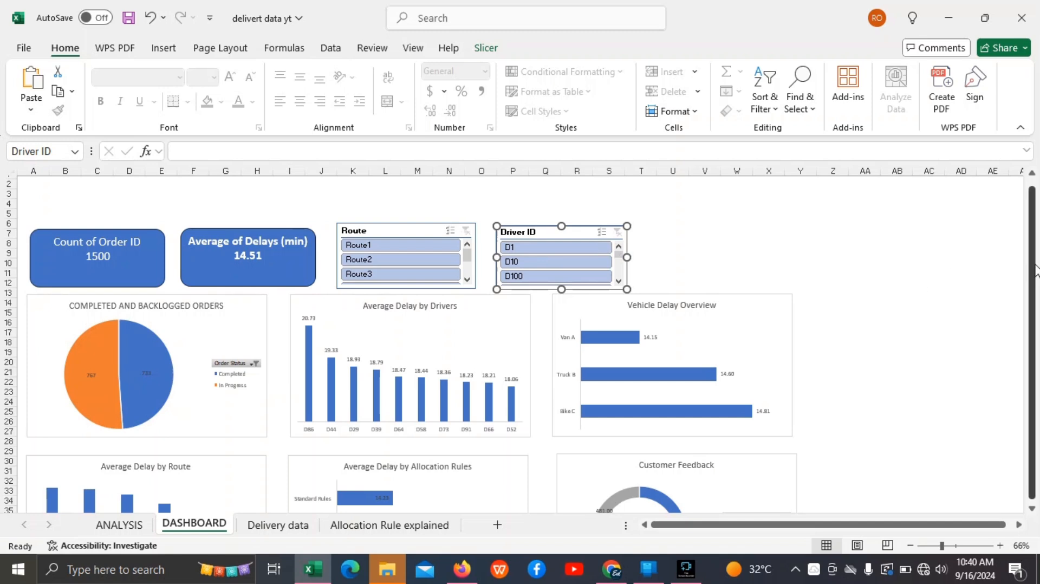
{"action": "left_click_drag", "start_coordinate": [1034, 267], "coordinate": [1034, 292]}
{"action": "left_click", "coordinate": [596, 246]}
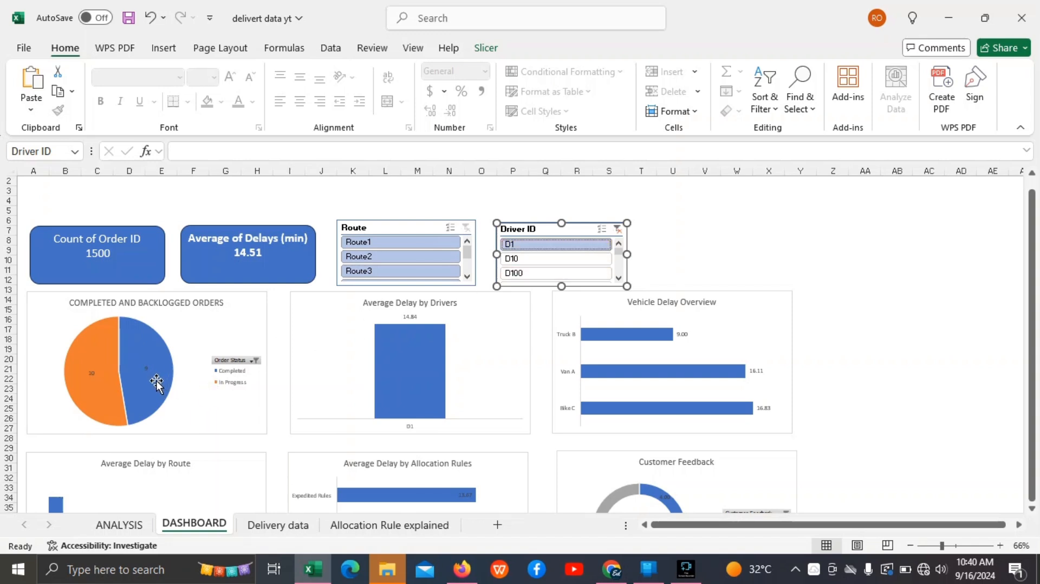
{"action": "mouse_move", "coordinate": [157, 386]}
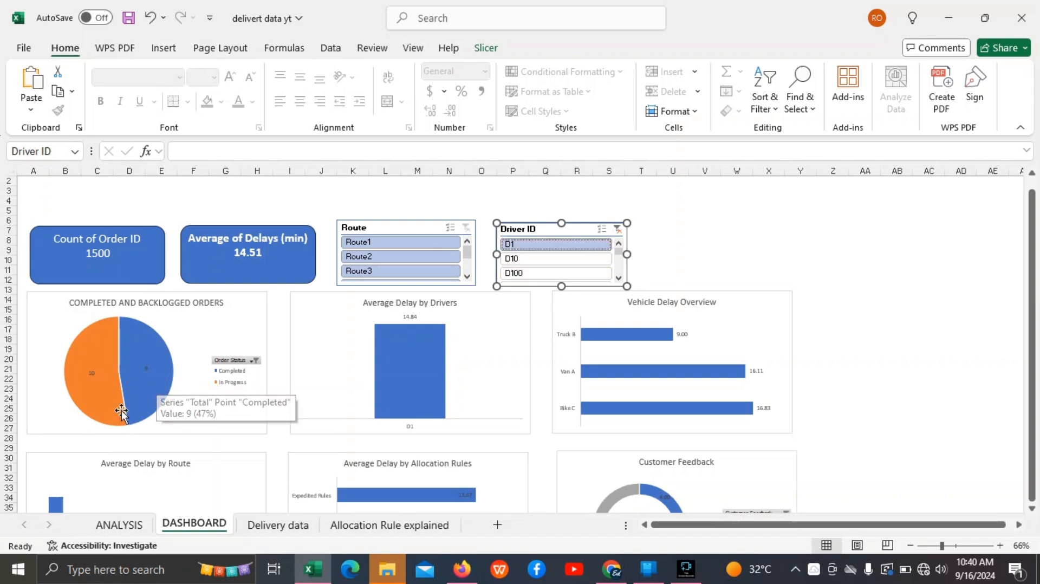
Step: Filter the dashboard by driver D10, examine the pie chart's completed and in-progress shares, and try to clear the Driver ID filter
{"action": "left_click", "coordinate": [587, 260]}
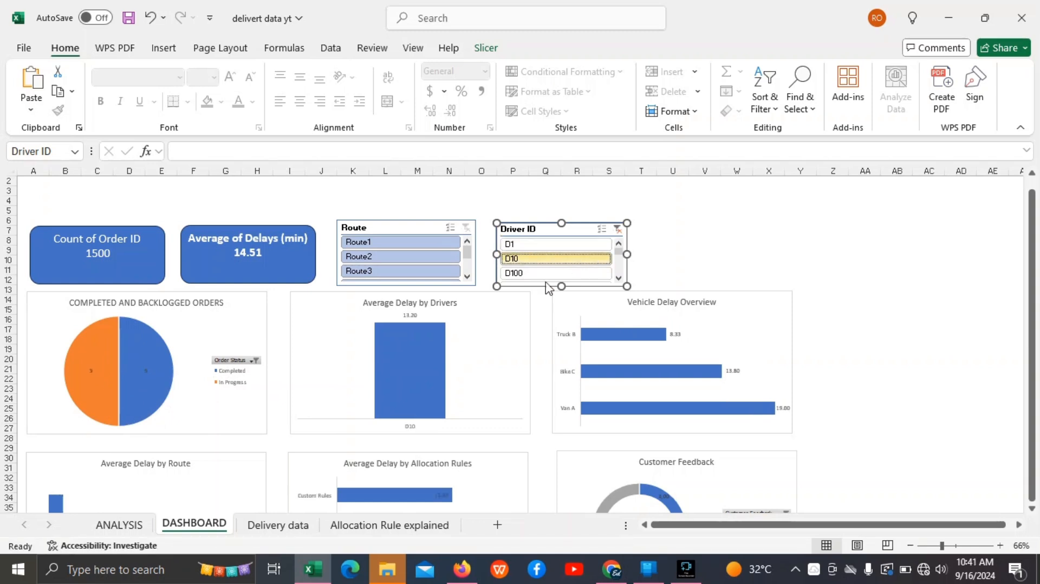
{"action": "mouse_move", "coordinate": [142, 402]}
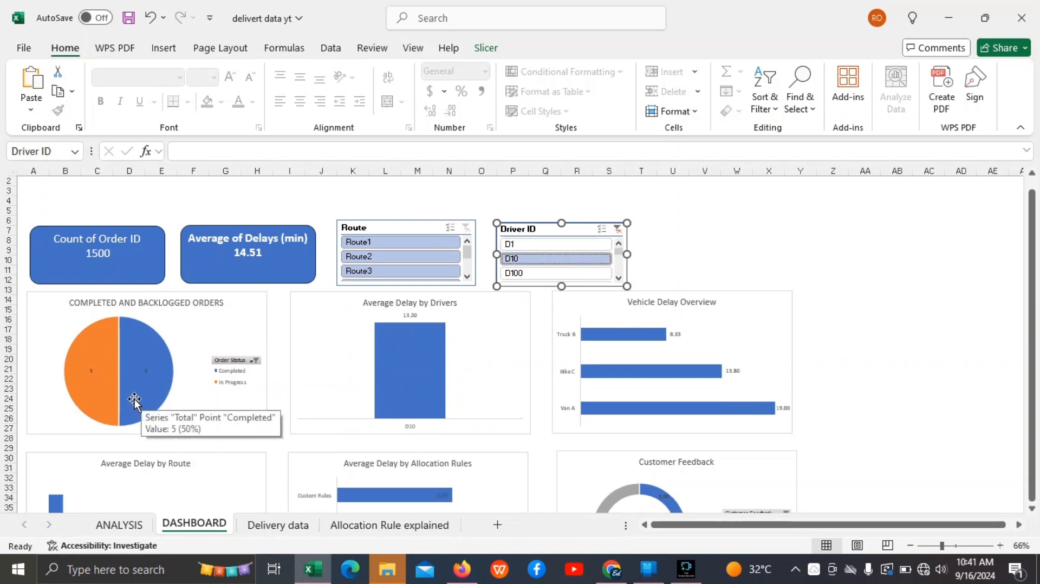
{"action": "mouse_move", "coordinate": [86, 383]}
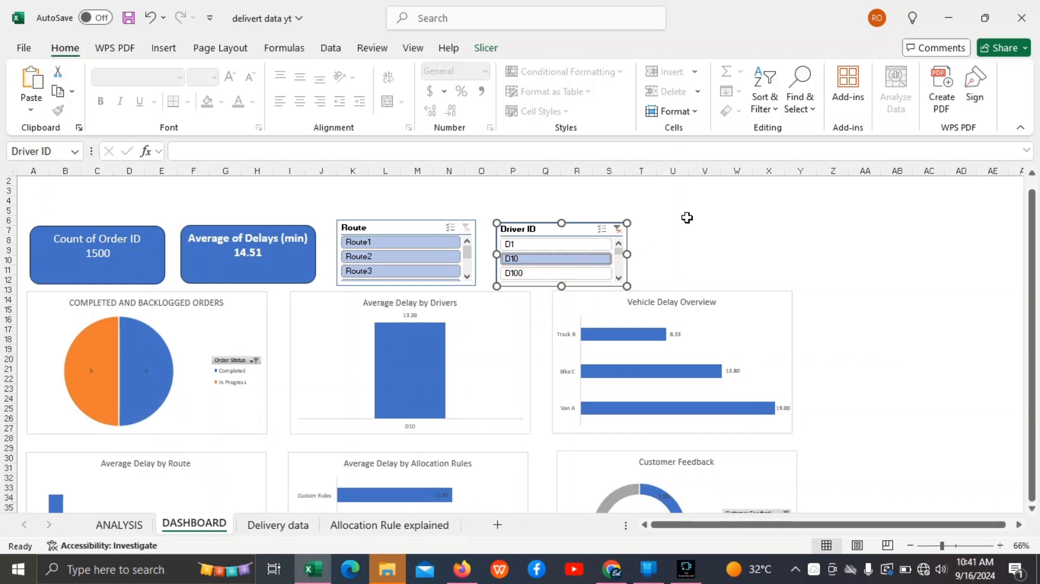
{"action": "left_click", "coordinate": [618, 230]}
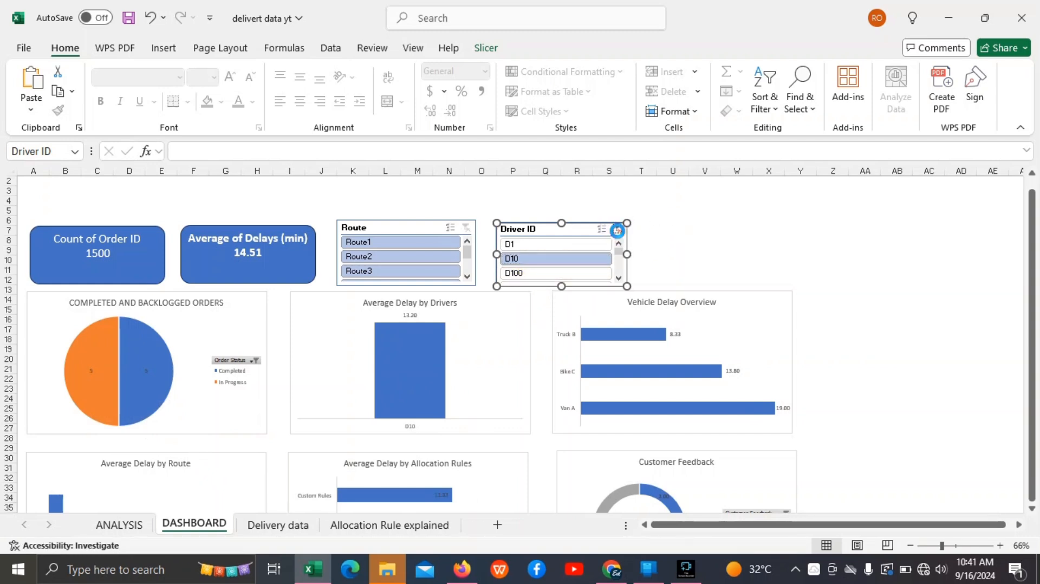
Step: Insert a Vehicle Info slicer for the Order Hour PivotTable on the ANALYSIS sheet
{"action": "left_click", "coordinate": [112, 526]}
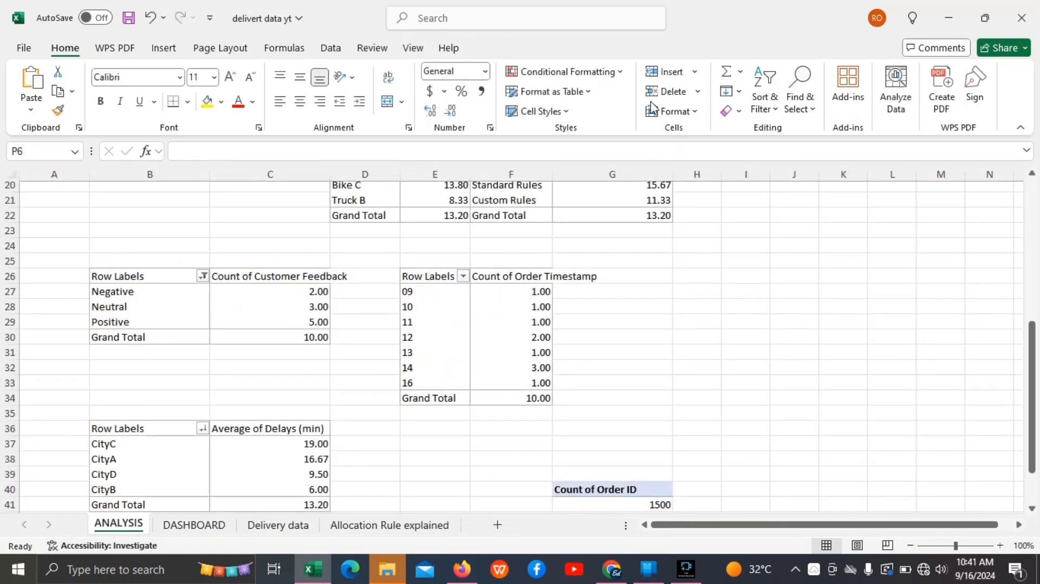
{"action": "left_click", "coordinate": [163, 48]}
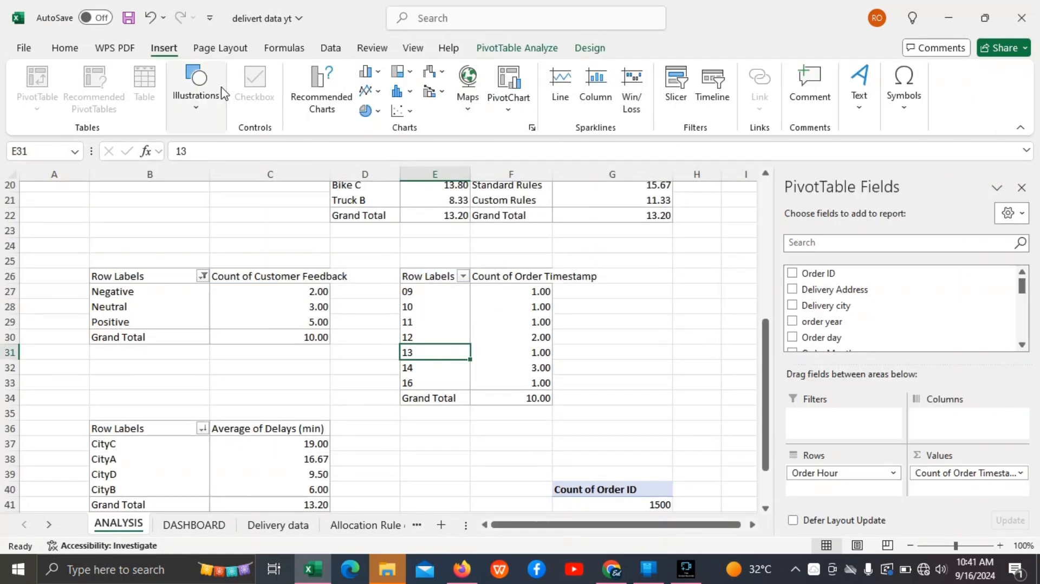
{"action": "left_click", "coordinate": [678, 87]}
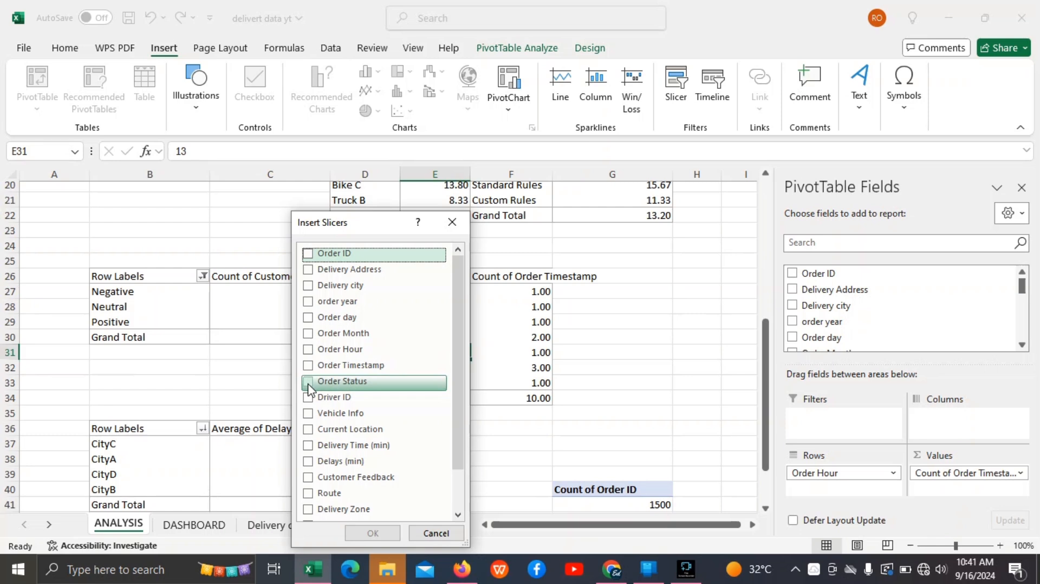
{"action": "left_click", "coordinate": [465, 309]}
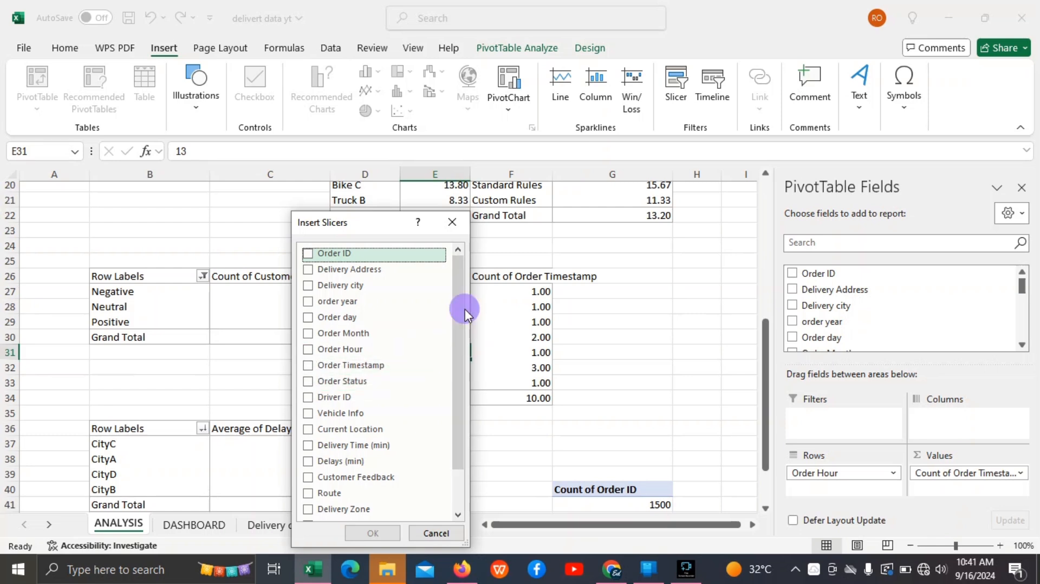
{"action": "left_click_drag", "start_coordinate": [463, 327], "coordinate": [457, 343]}
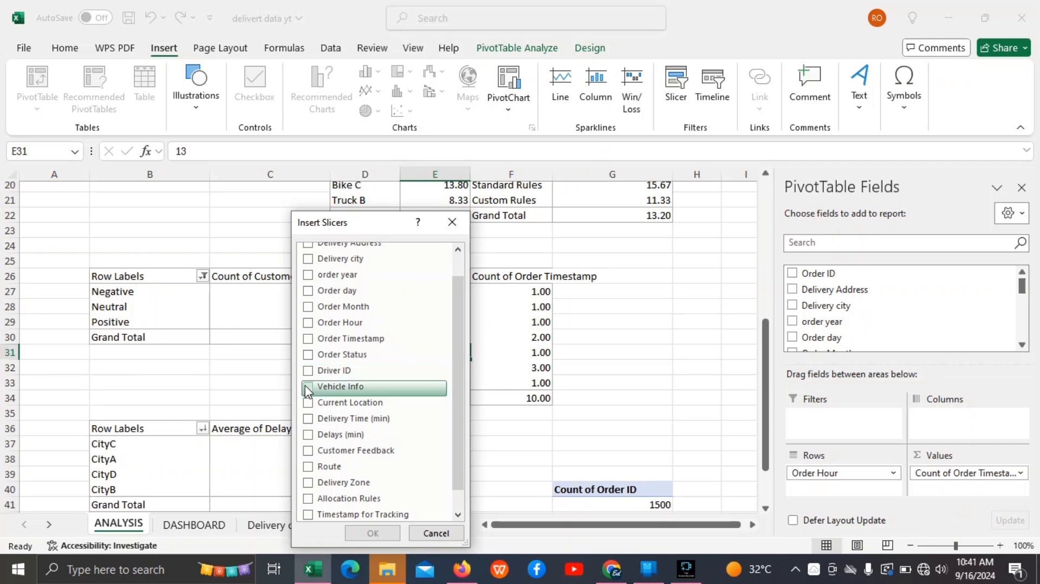
{"action": "left_click", "coordinate": [308, 388]}
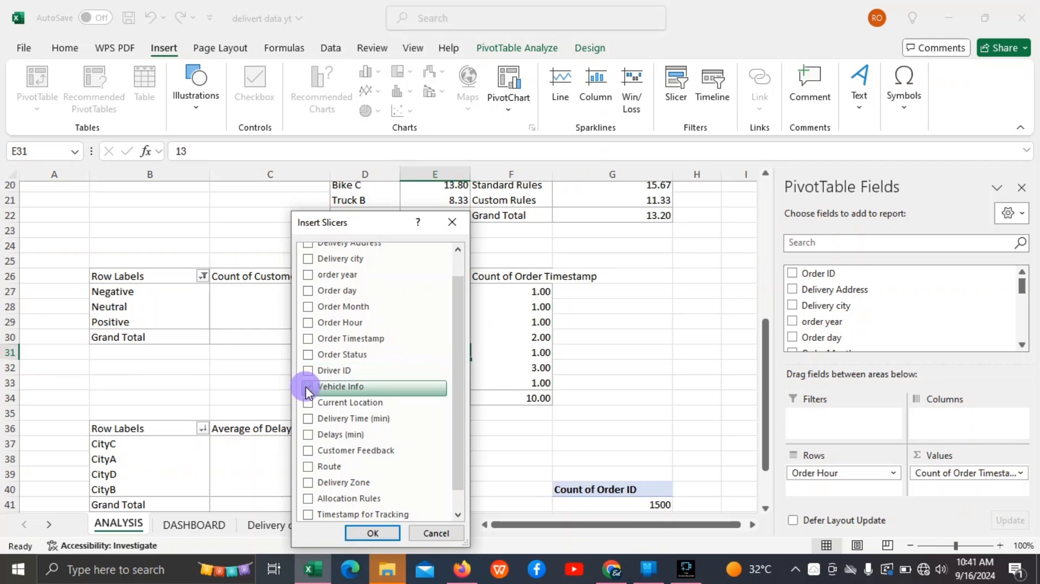
{"action": "left_click", "coordinate": [368, 533]}
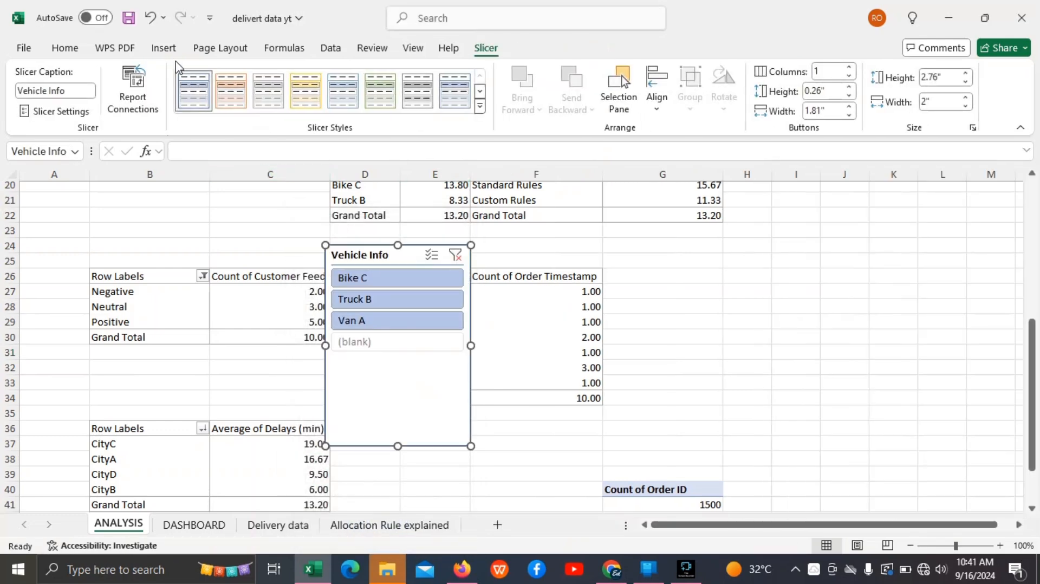
Step: Connect the Vehicle Info slicer to the remaining PivotTables on the ANALYSIS sheet, including PivotTable1, 3, 5, 7, 8 and 10
{"action": "left_click", "coordinate": [123, 76]}
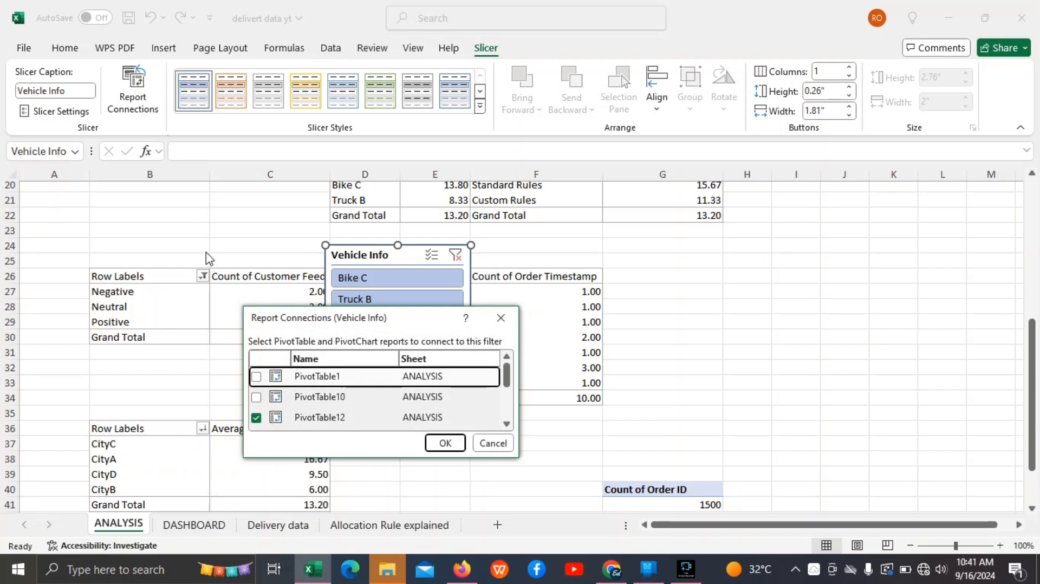
{"action": "left_click", "coordinate": [257, 379]}
{"action": "left_click", "coordinate": [258, 397]}
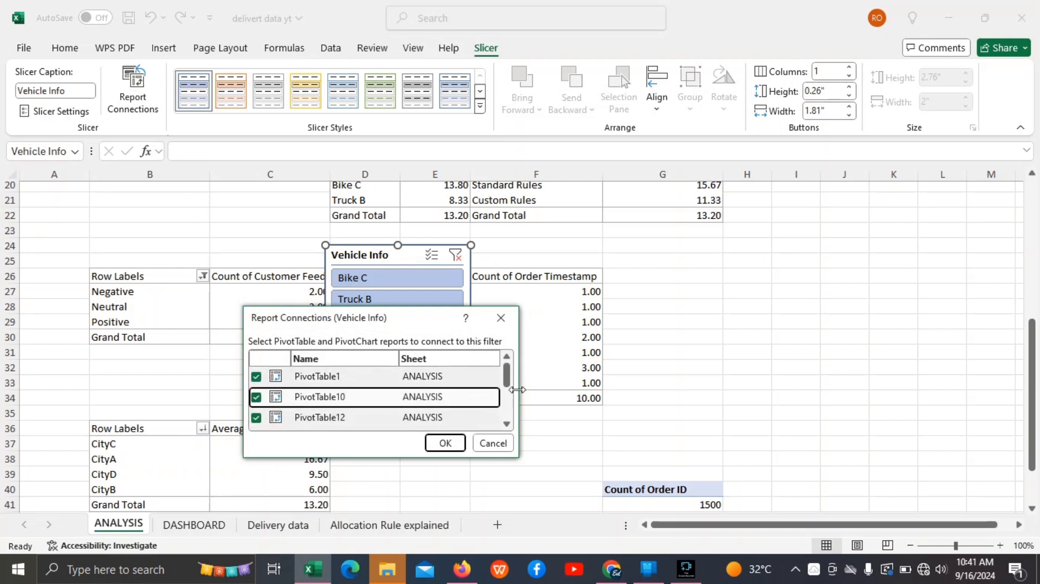
{"action": "left_click_drag", "start_coordinate": [508, 382], "coordinate": [504, 404]}
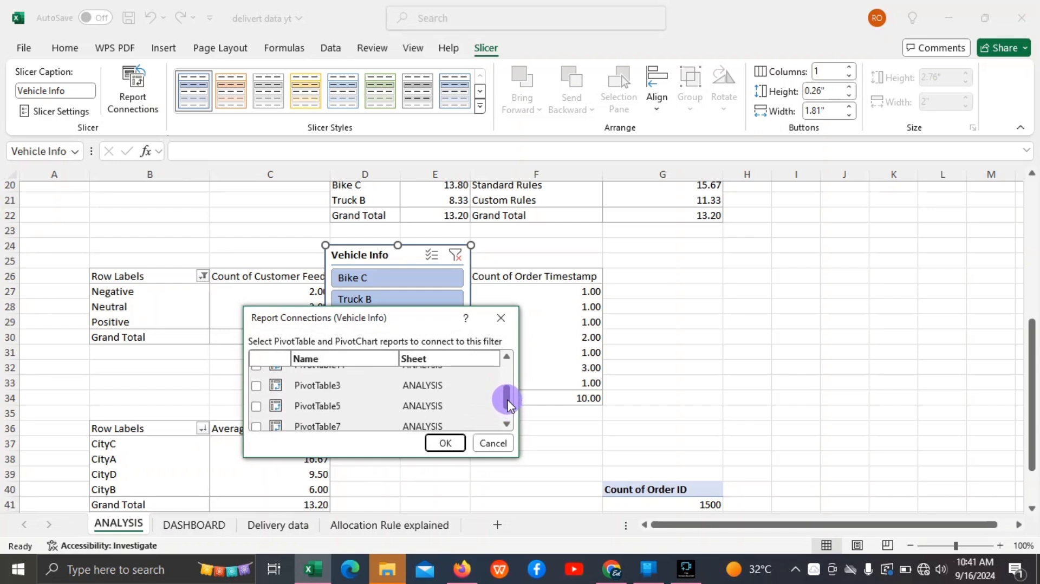
{"action": "left_click", "coordinate": [256, 366]}
{"action": "left_click", "coordinate": [257, 385]}
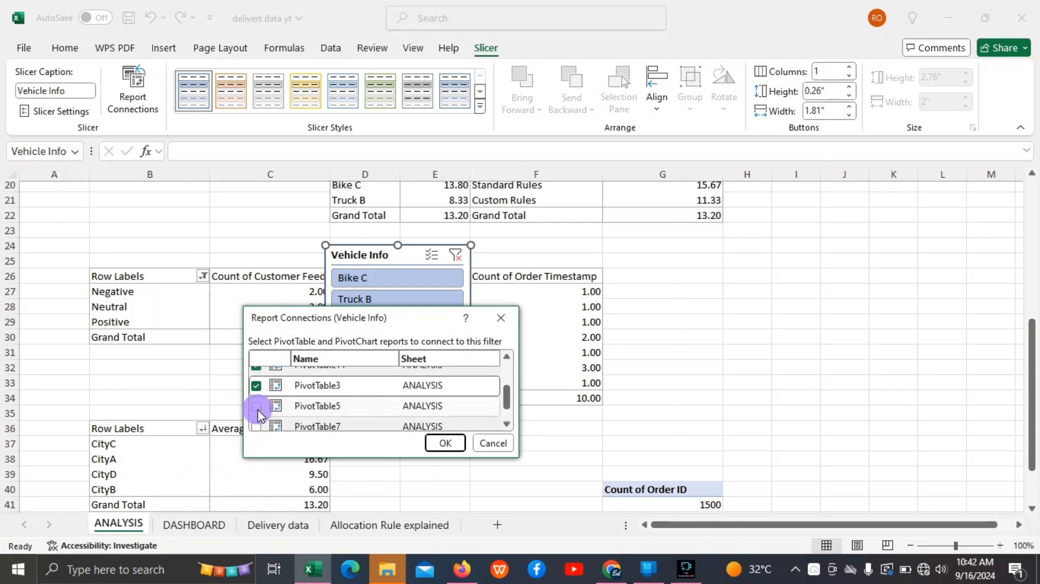
{"action": "left_click", "coordinate": [257, 408]}
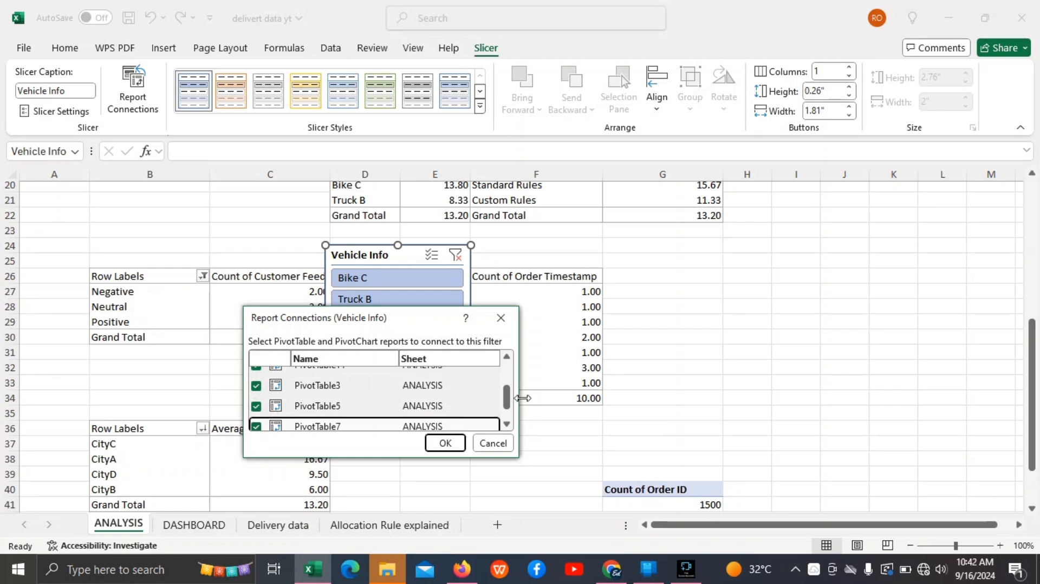
{"action": "left_click_drag", "start_coordinate": [508, 396], "coordinate": [510, 405]}
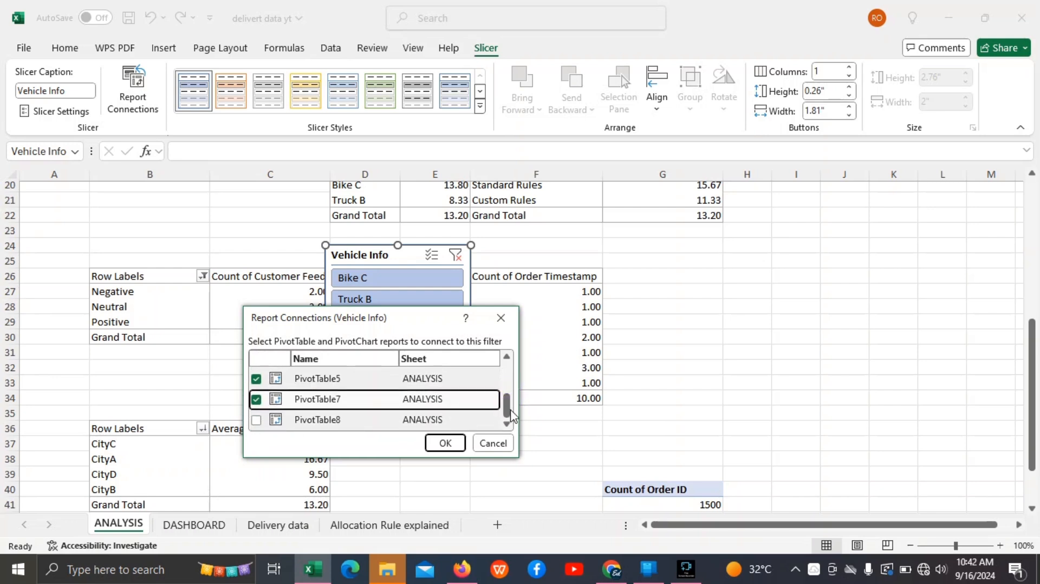
{"action": "left_click", "coordinate": [257, 418]}
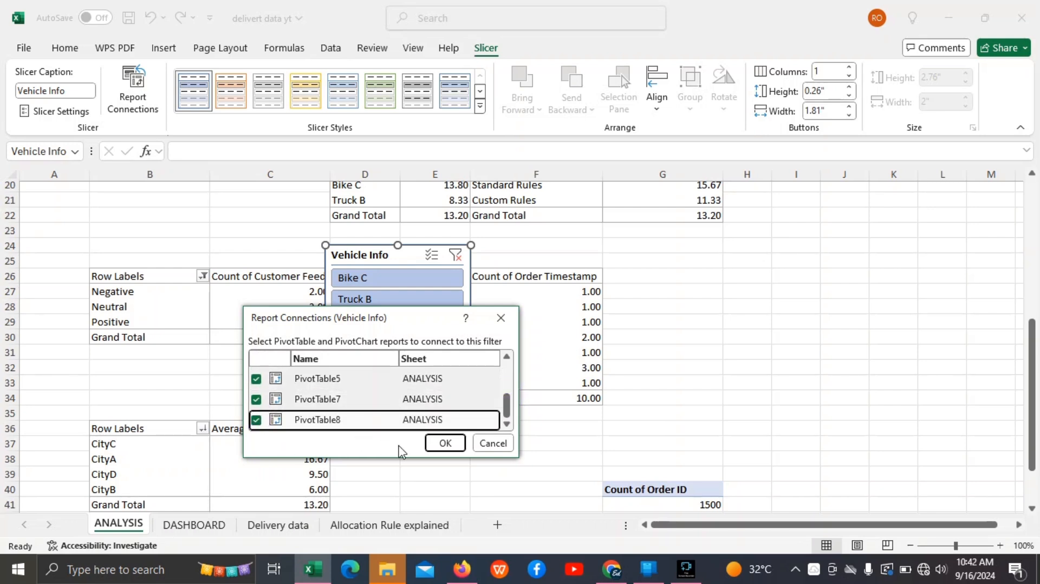
{"action": "left_click", "coordinate": [444, 444]}
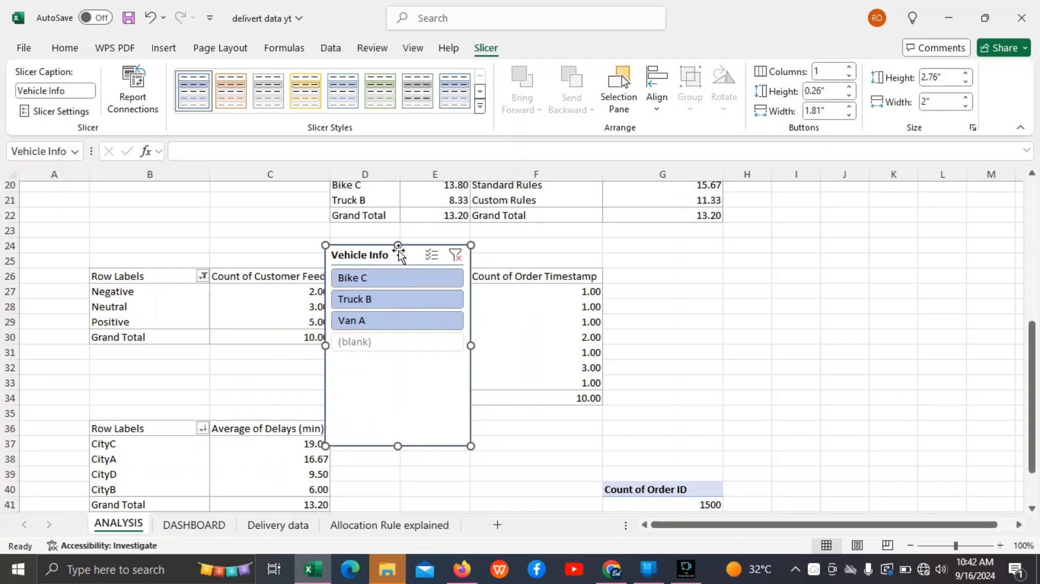
Step: Move the Vehicle Info slicer from the ANALYSIS sheet to cell U7 on the DASHBOARD sheet, beside the Driver ID slicer
{"action": "key", "text": "ctrl+x"}
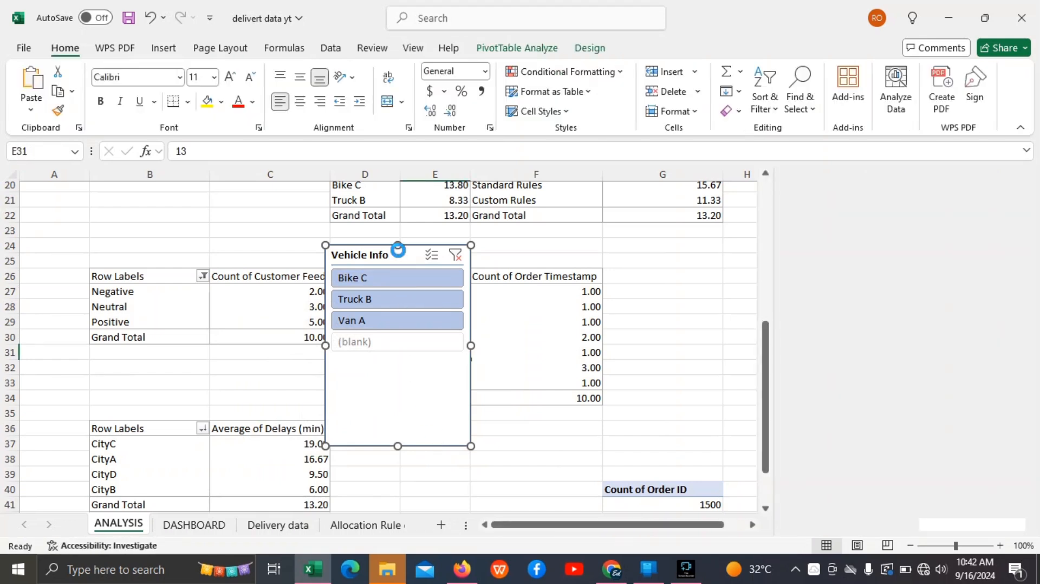
{"action": "left_click", "coordinate": [213, 526]}
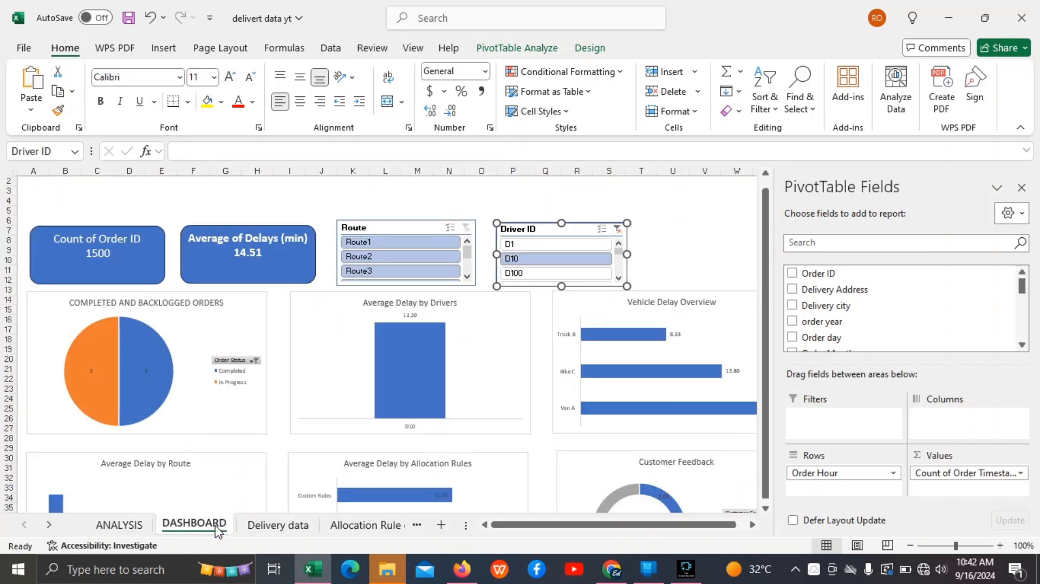
{"action": "left_click", "coordinate": [667, 230]}
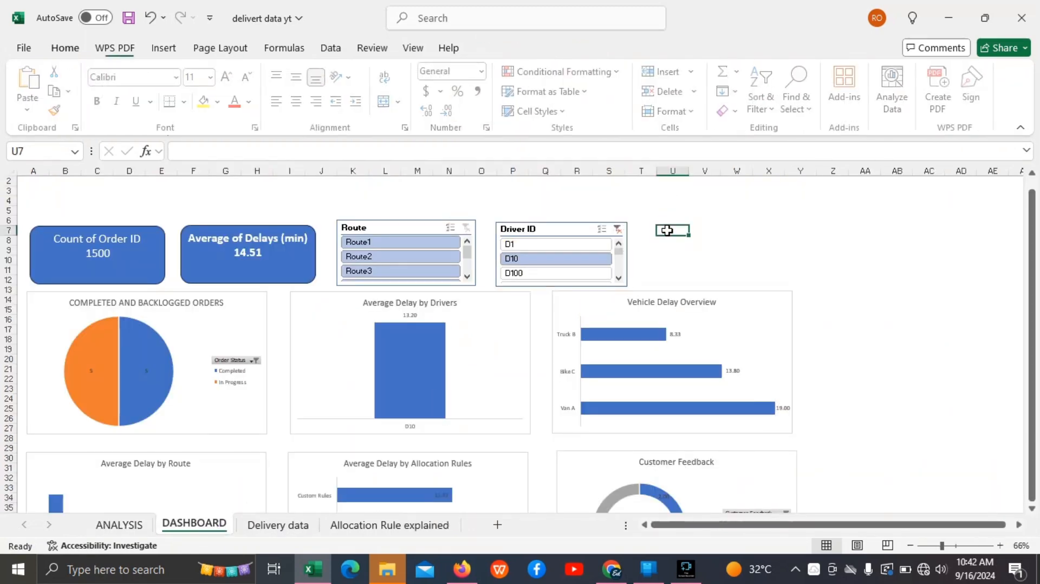
{"action": "key", "text": "ctrl+v"}
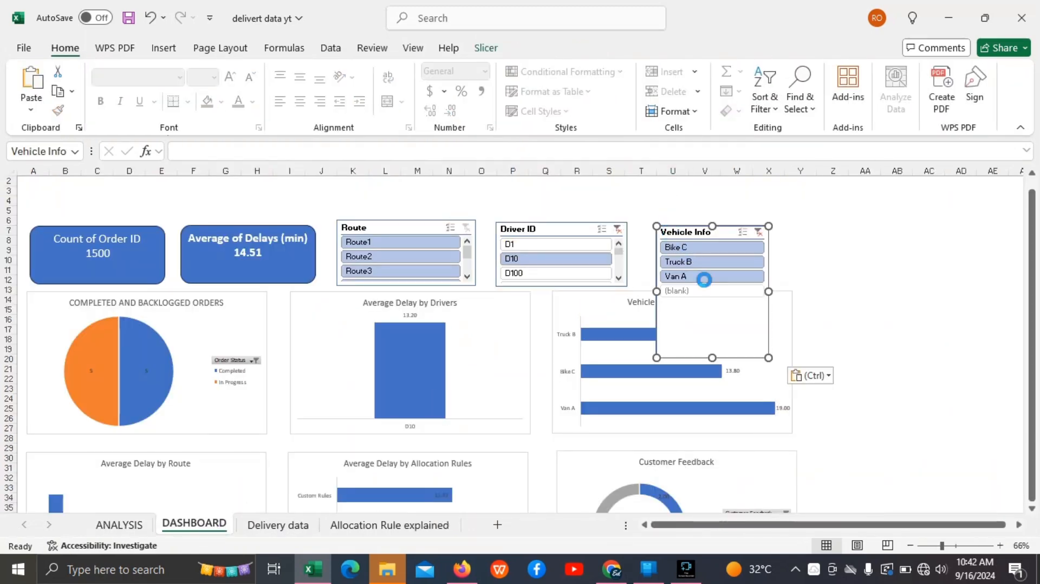
Step: Reduce the Vehicle Info slicer's height to fit above the charts and align it with the Driver ID slicer
{"action": "left_click_drag", "start_coordinate": [713, 358], "coordinate": [712, 283]}
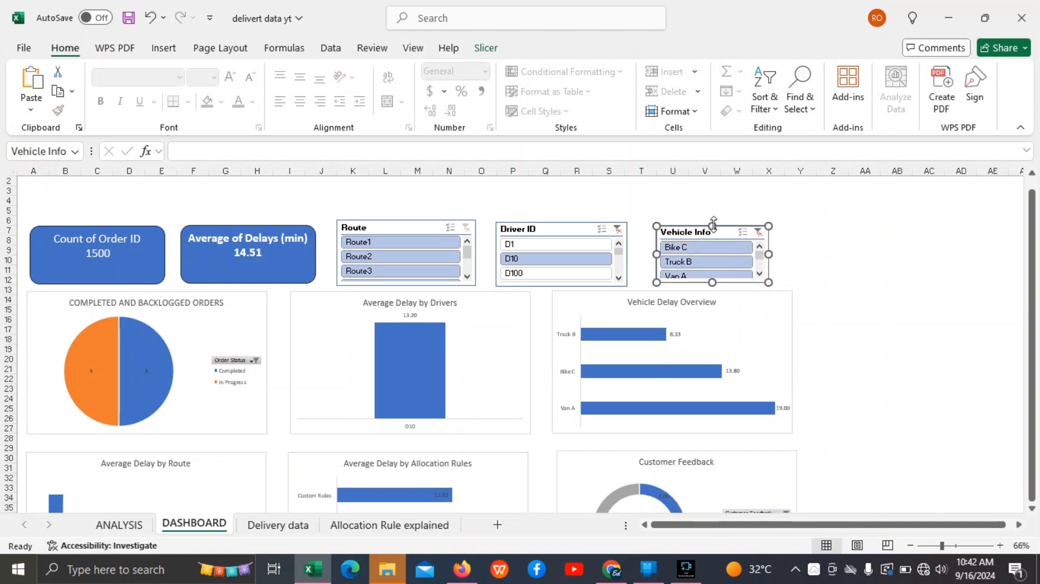
{"action": "left_click_drag", "start_coordinate": [713, 225], "coordinate": [702, 219]}
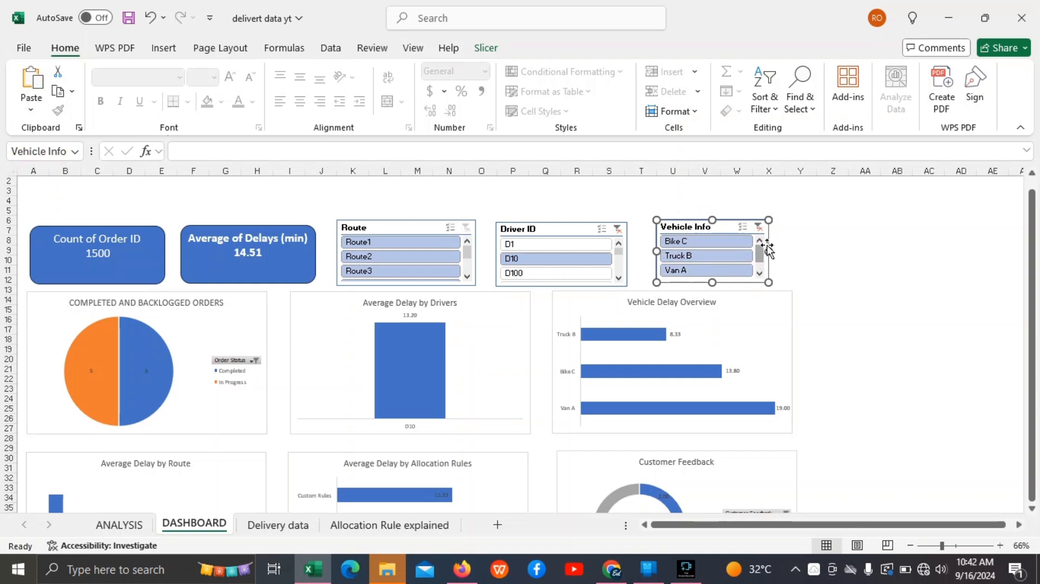
{"action": "left_click_drag", "start_coordinate": [700, 282], "coordinate": [691, 285]}
{"action": "left_click", "coordinate": [657, 207]}
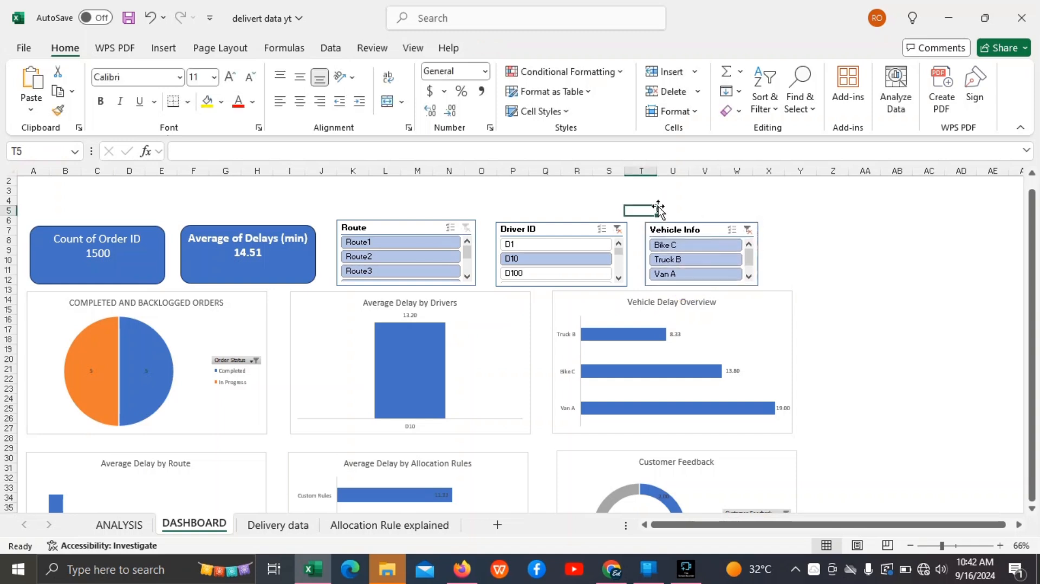
Step: Draw a rounded rectangle banner about 0.85" high and 10.56" wide above the cards and slicers, then shift it up clear of them
{"action": "left_click_drag", "start_coordinate": [1032, 206], "coordinate": [1026, 196]}
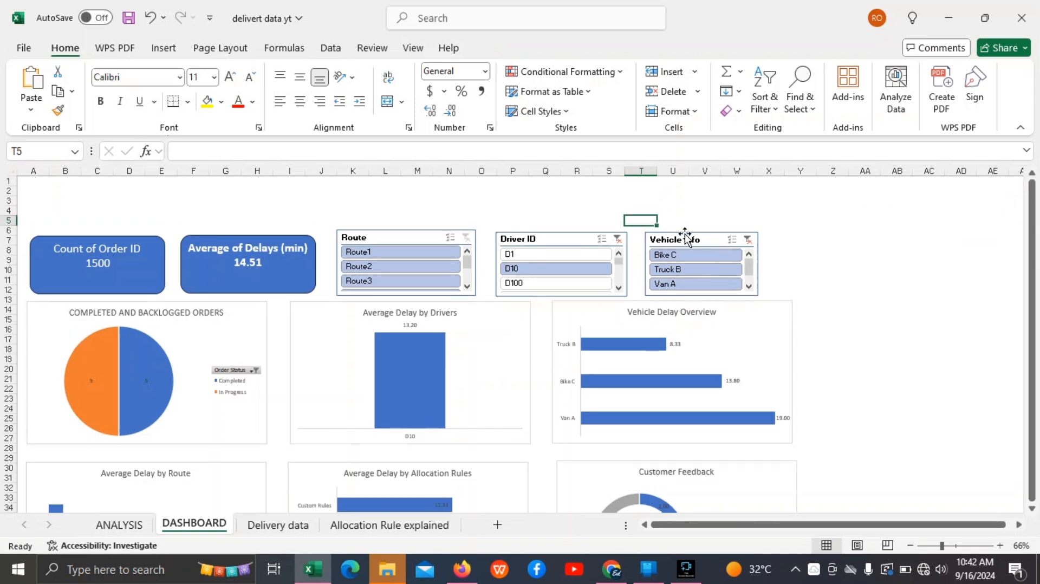
{"action": "left_click", "coordinate": [393, 200]}
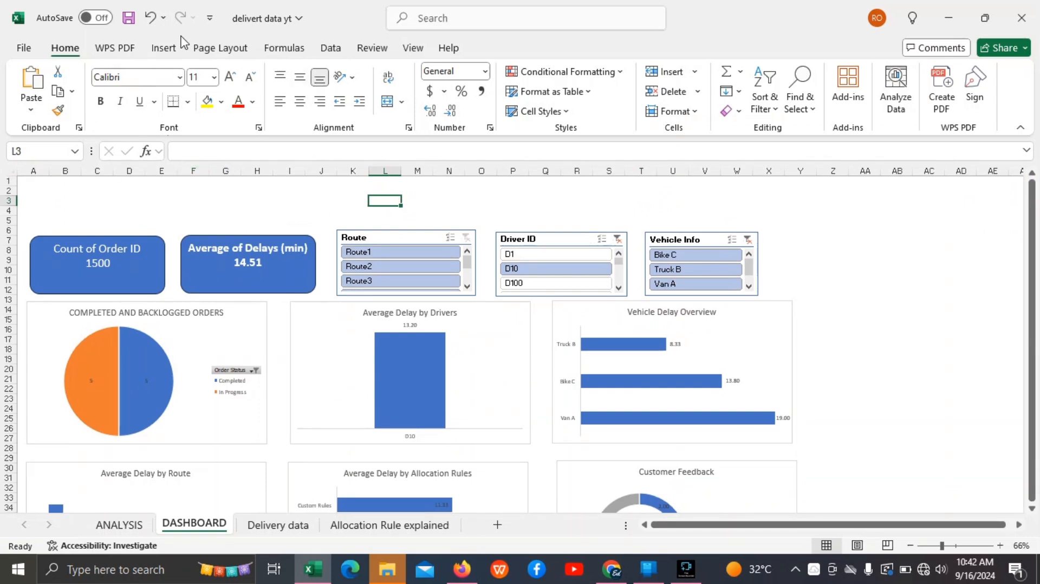
{"action": "left_click", "coordinate": [166, 47]}
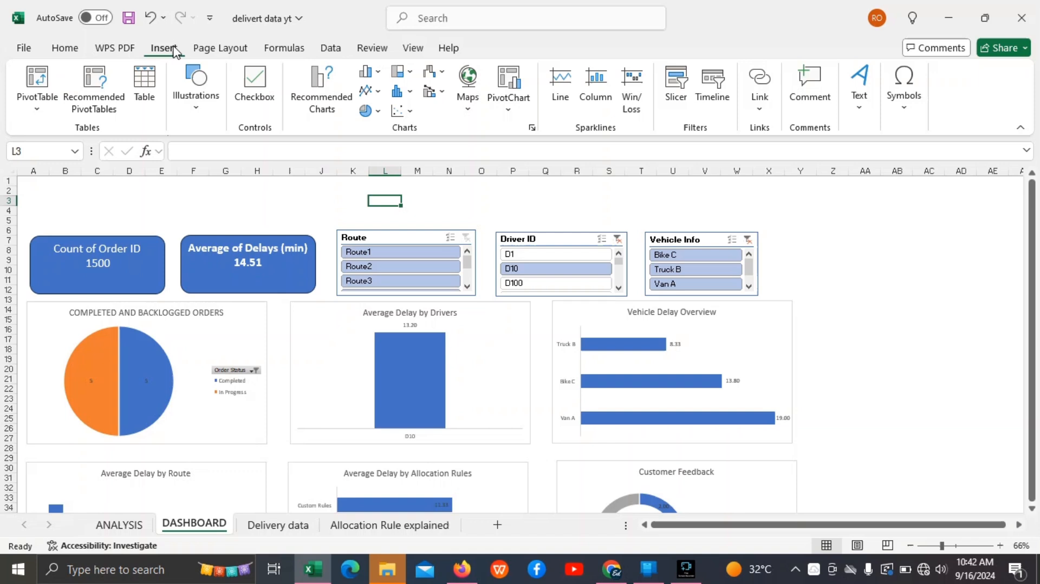
{"action": "left_click", "coordinate": [196, 101]}
{"action": "left_click", "coordinate": [223, 157]}
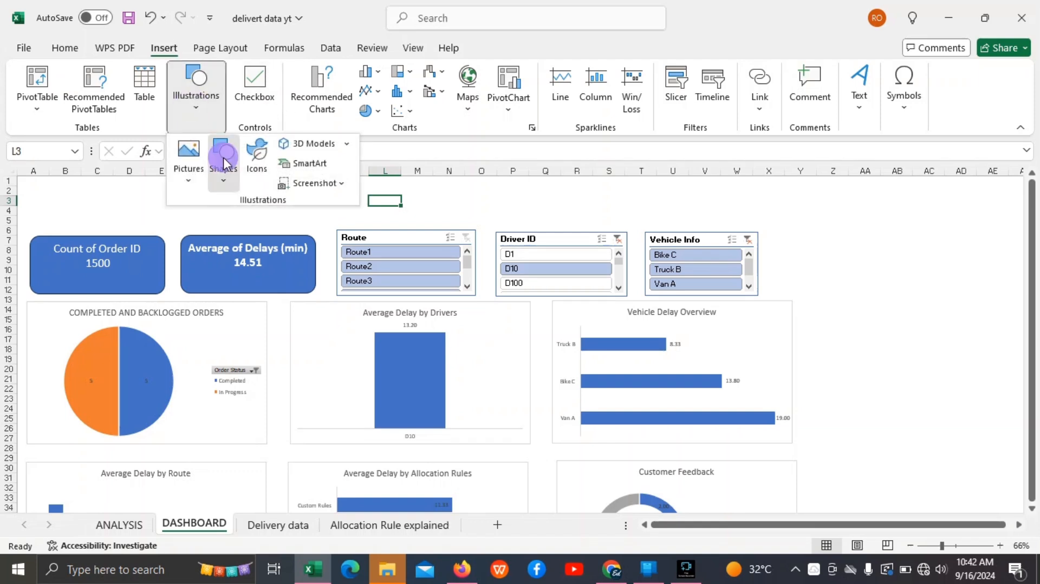
{"action": "left_click", "coordinate": [294, 225]}
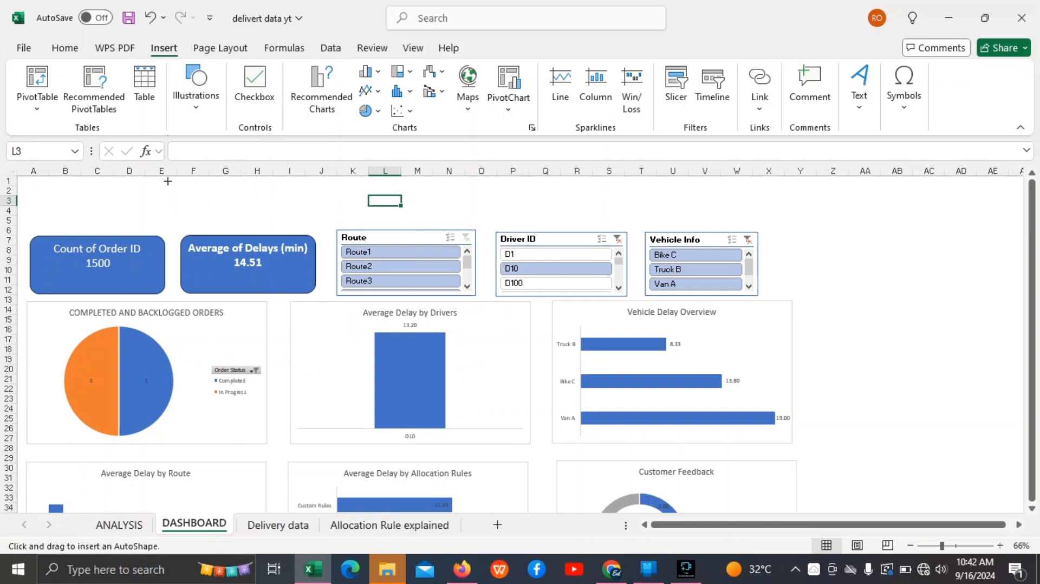
{"action": "left_click_drag", "start_coordinate": [155, 190], "coordinate": [665, 230]}
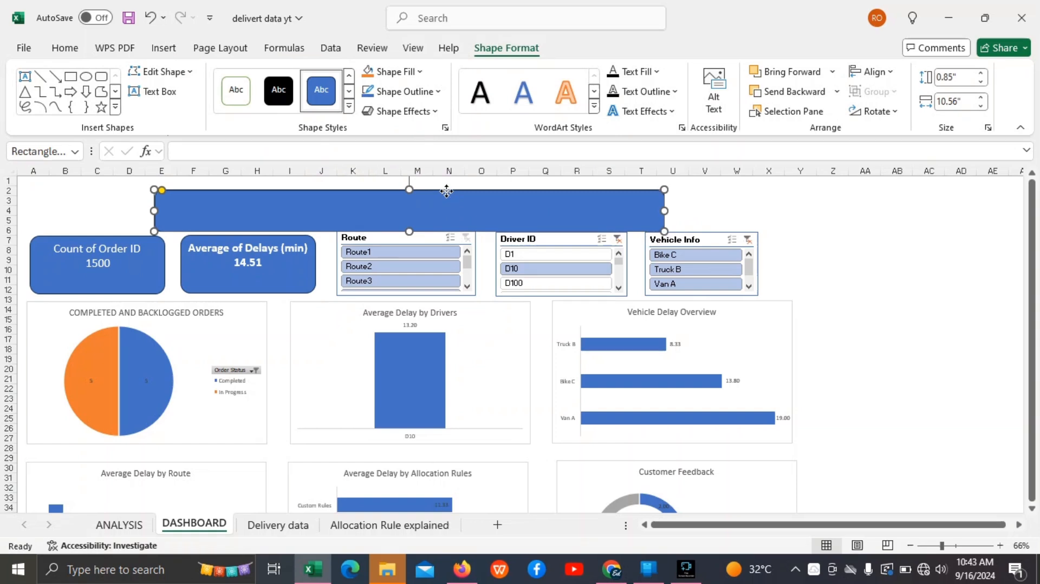
{"action": "mouse_move", "coordinate": [446, 196]}
{"action": "left_mouse_down"}
{"action": "mouse_move", "coordinate": [455, 184]}
{"action": "mouse_move", "coordinate": [450, 194]}
{"action": "left_mouse_up"}
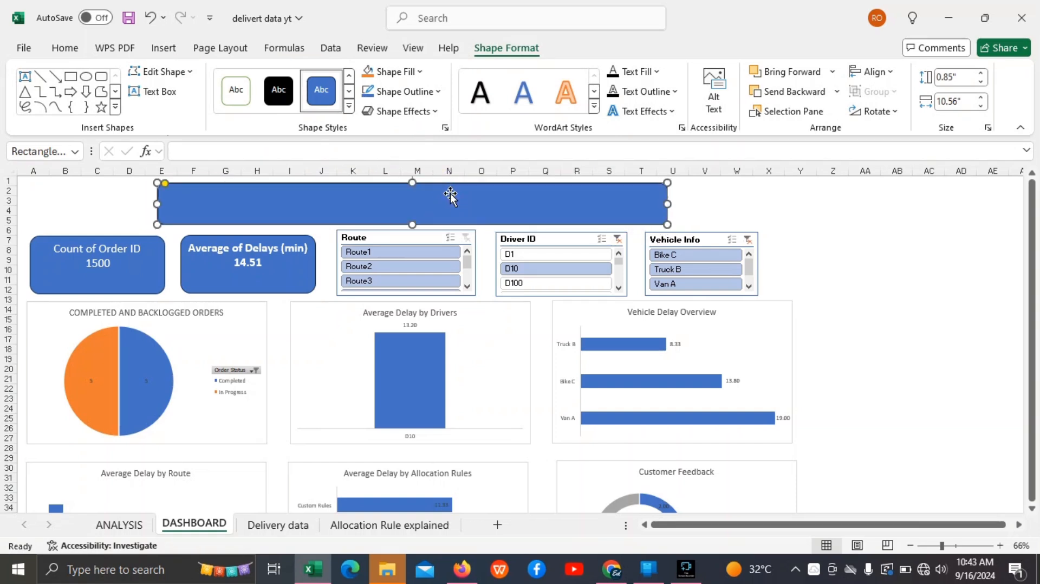
Step: Add the title text "DELIVERY DATA ANALYSIS" inside the banner rectangle
{"action": "left_click", "coordinate": [448, 202]}
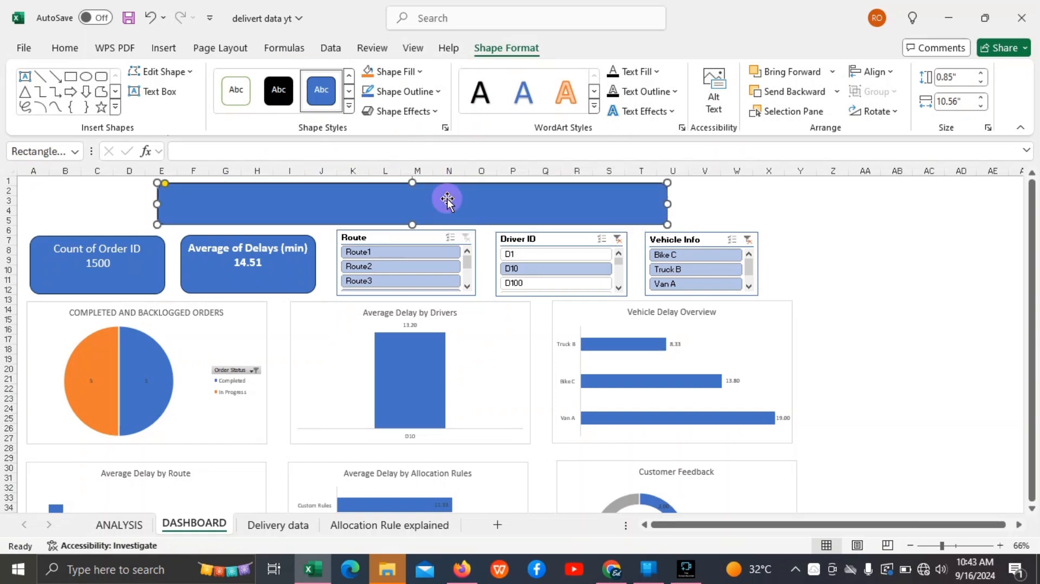
{"action": "left_click", "coordinate": [171, 46]}
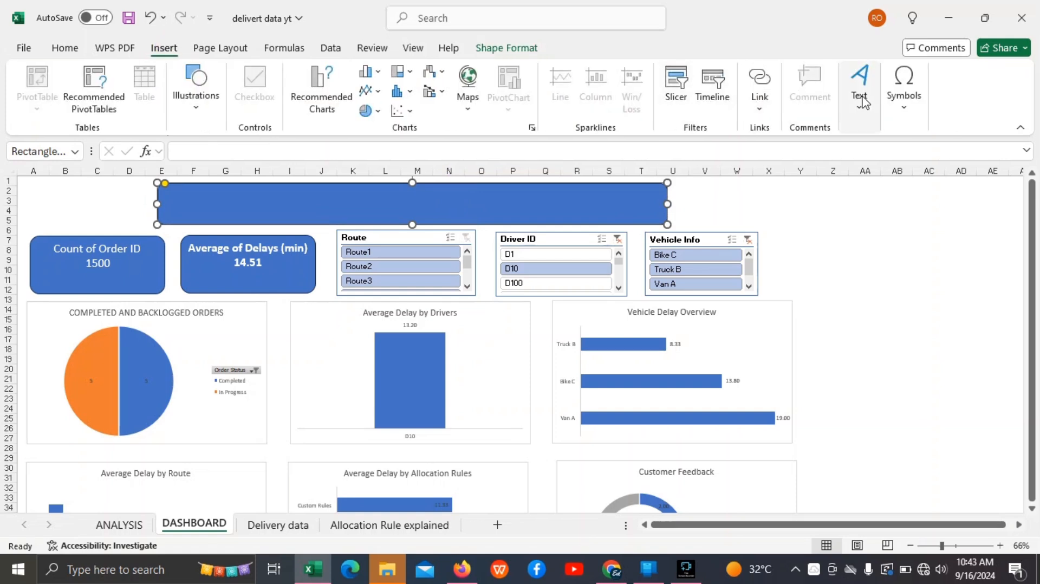
{"action": "left_click", "coordinate": [864, 96]}
{"action": "left_click", "coordinate": [859, 161]}
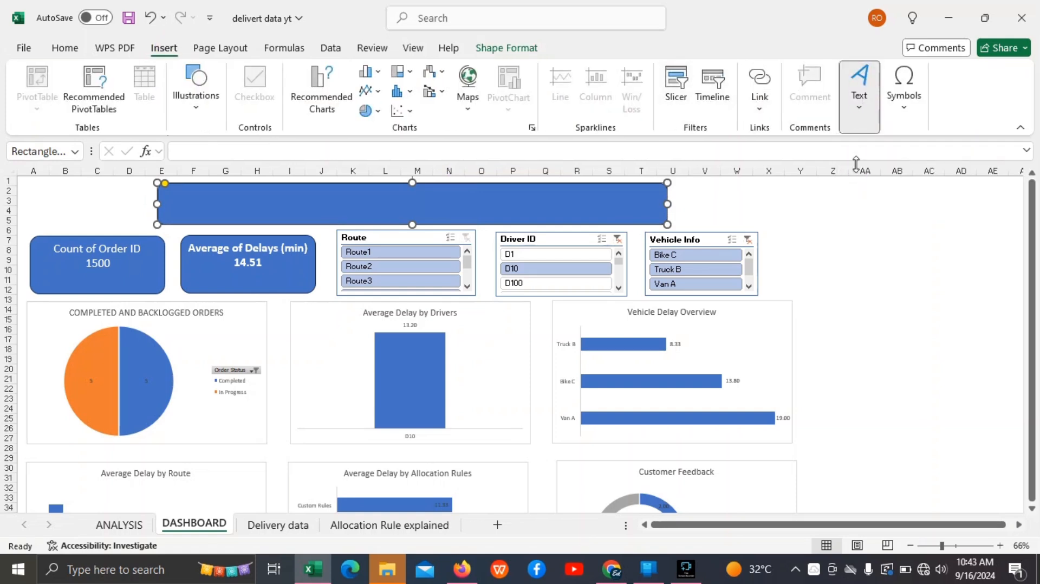
{"action": "left_click", "coordinate": [183, 203]}
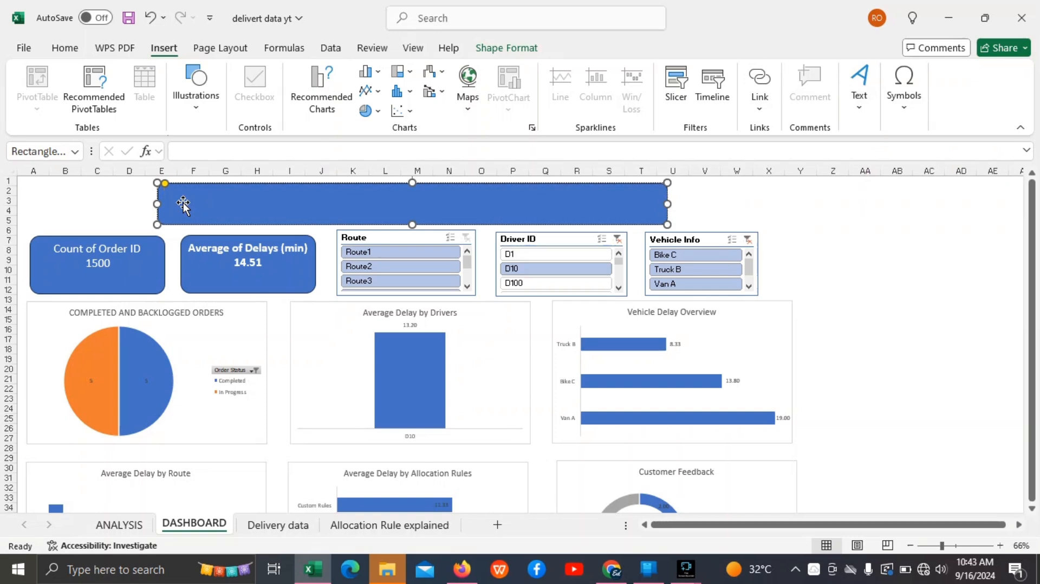
{"action": "key", "text": "alt+Tab"}
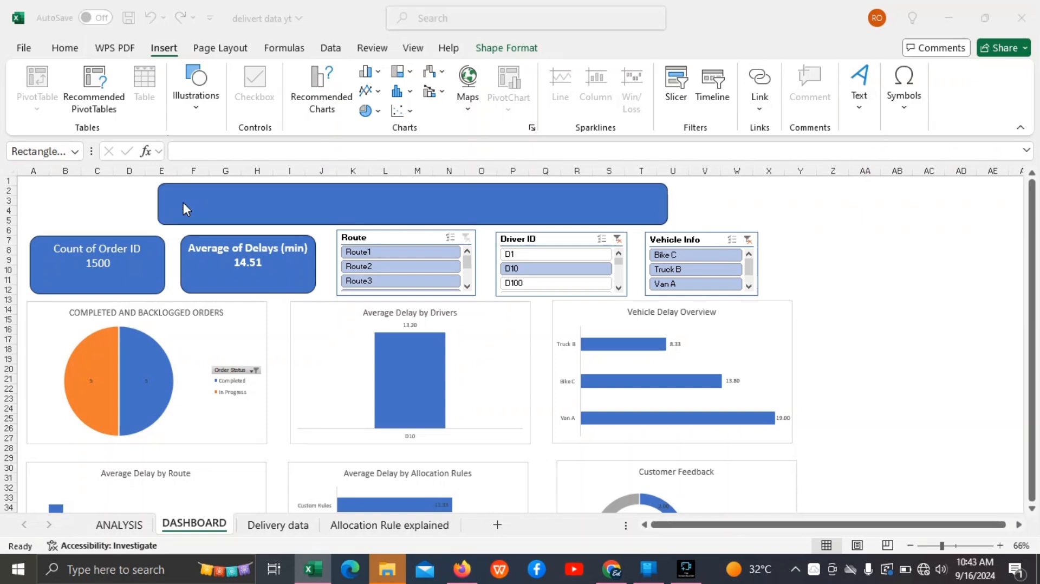
{"action": "key", "text": "alt+Tab"}
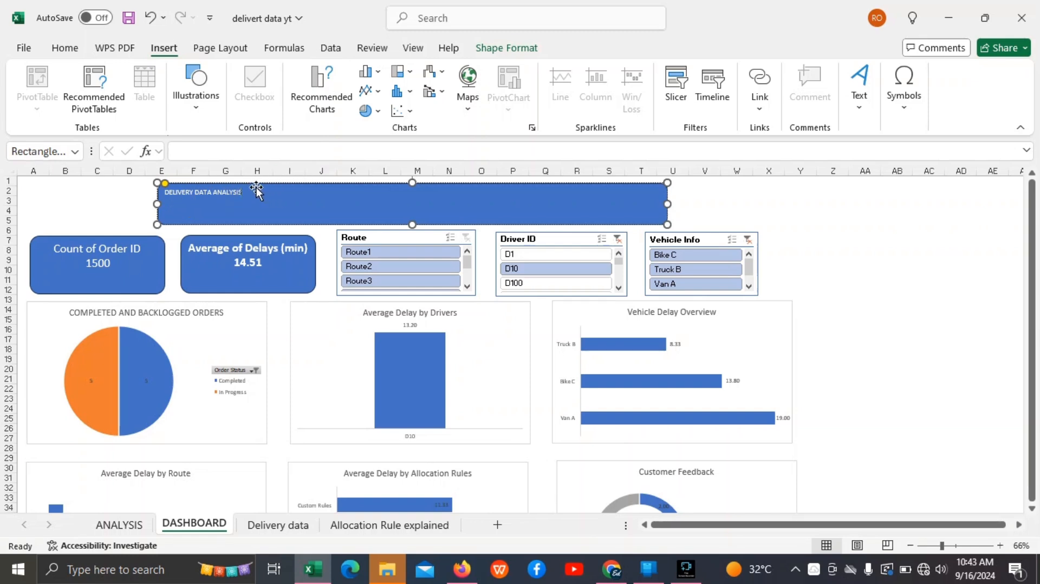
Step: Shift the banner slightly left and format its title text at size 32, centred and bold
{"action": "left_click_drag", "start_coordinate": [244, 189], "coordinate": [234, 191]}
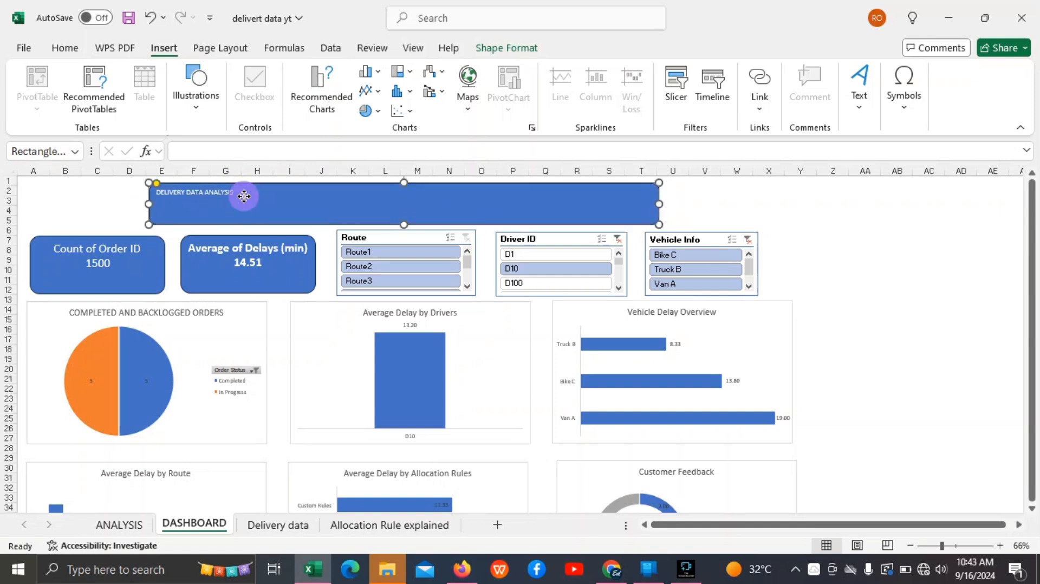
{"action": "triple_click", "coordinate": [232, 190]}
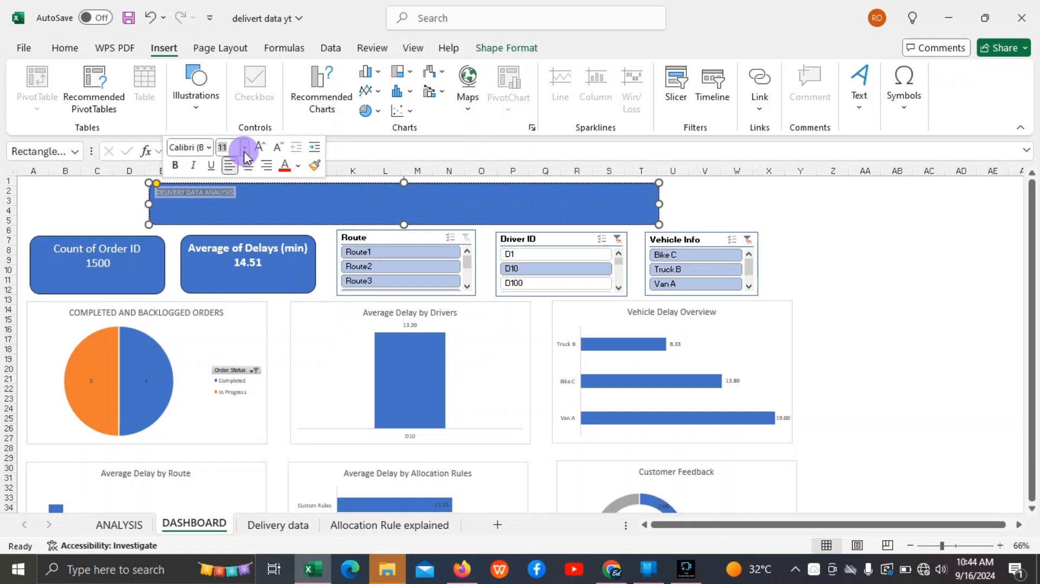
{"action": "left_click", "coordinate": [244, 147]}
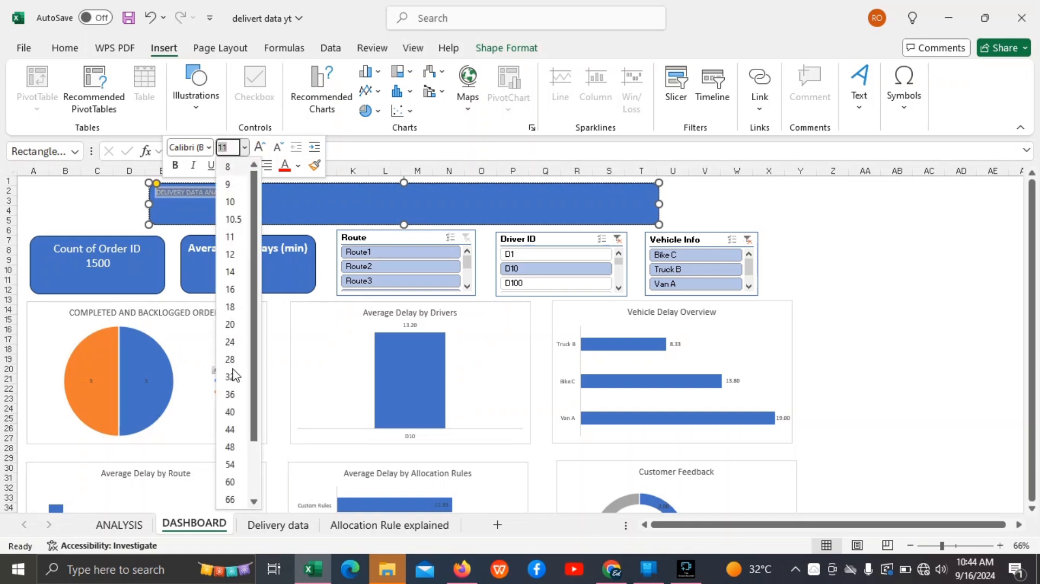
{"action": "left_click", "coordinate": [235, 375]}
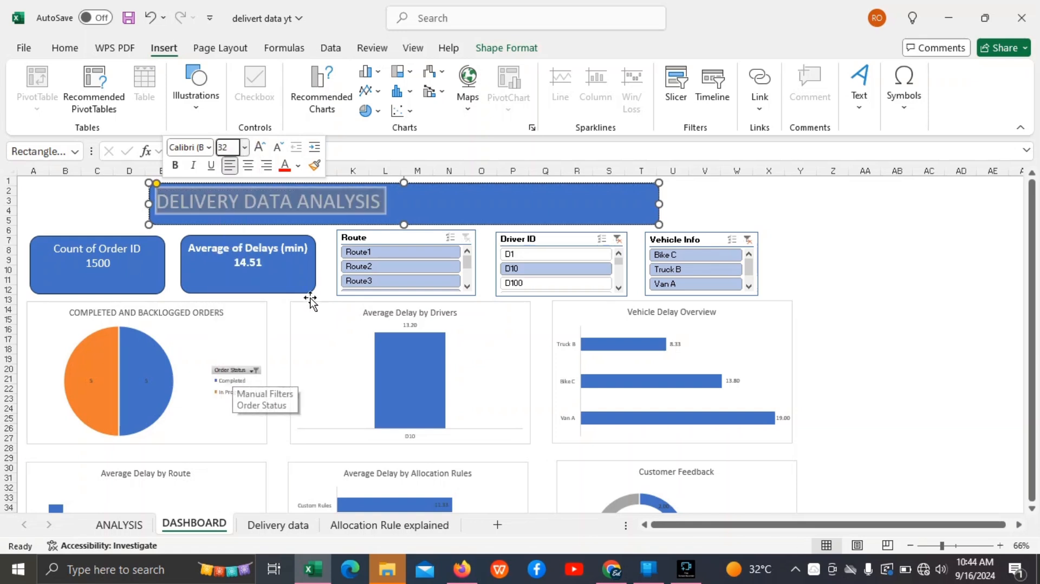
{"action": "left_click", "coordinate": [249, 165]}
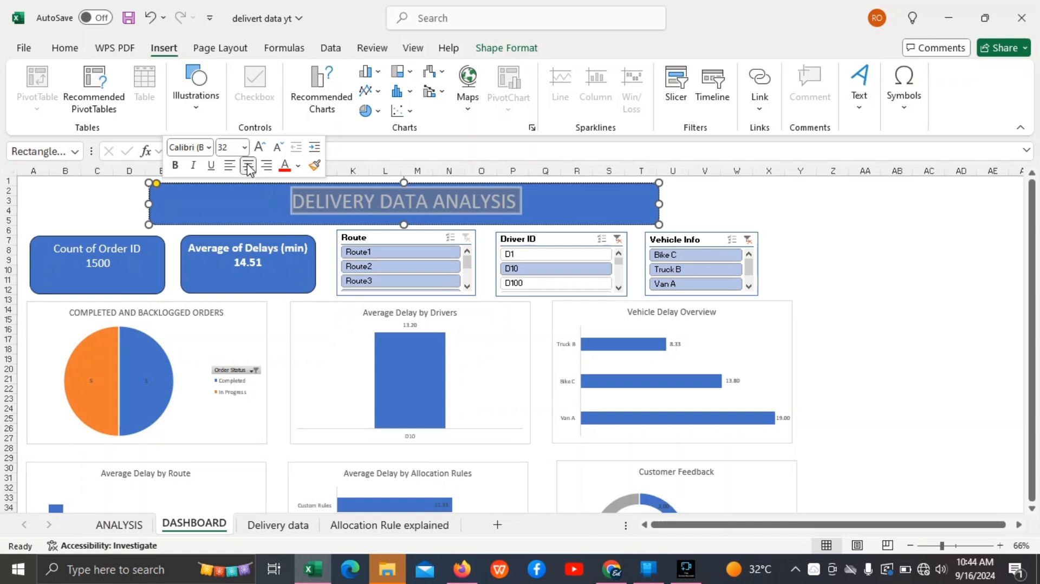
{"action": "left_click", "coordinate": [177, 169]}
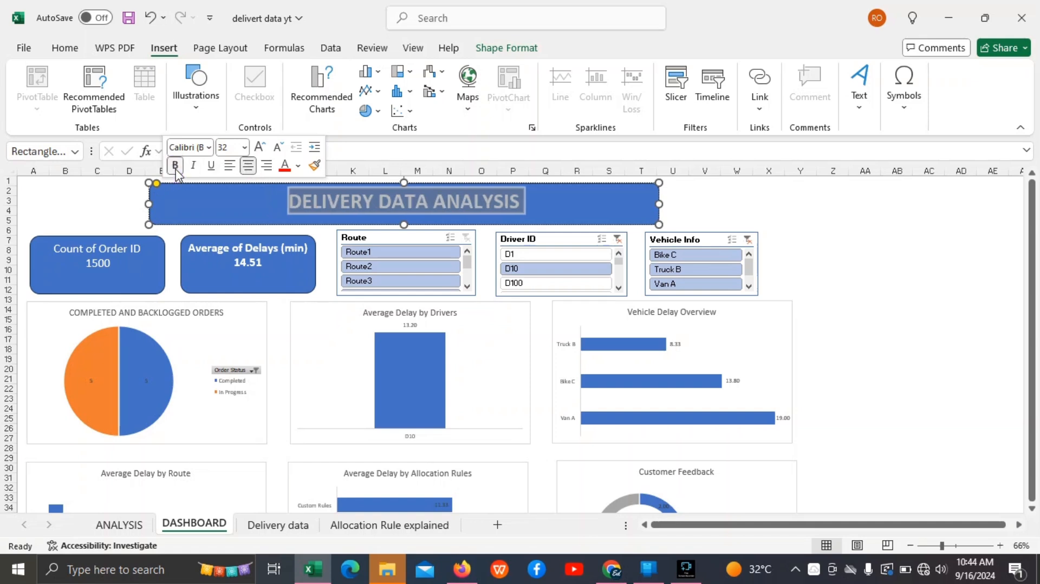
{"action": "left_click", "coordinate": [702, 205]}
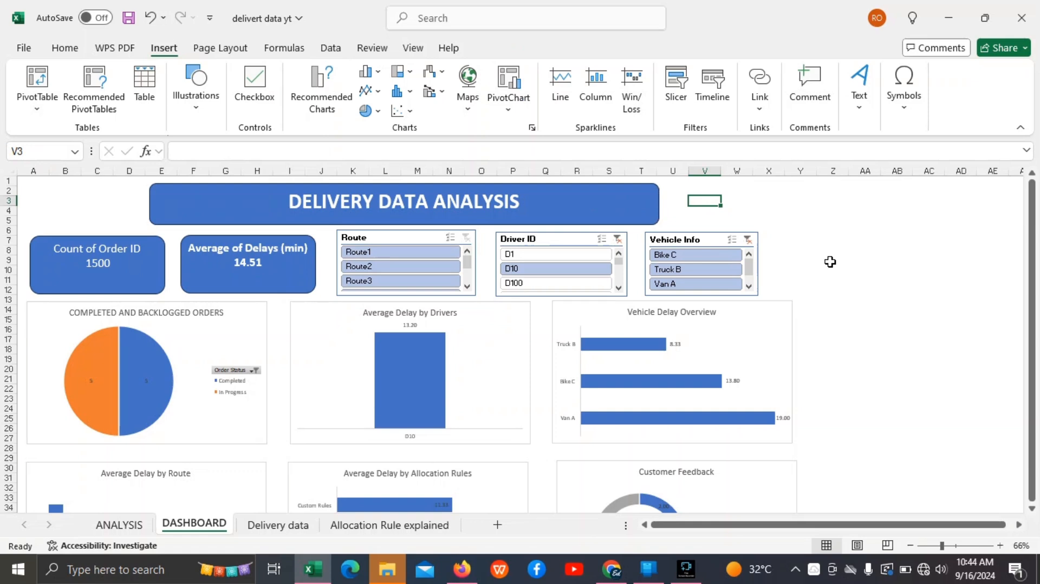
Step: Clear the Vehicle Info slicer filter with driver D1 selected, and review the dashboard charts down to the Order Hour Tracking Timeline
{"action": "left_click", "coordinate": [749, 240]}
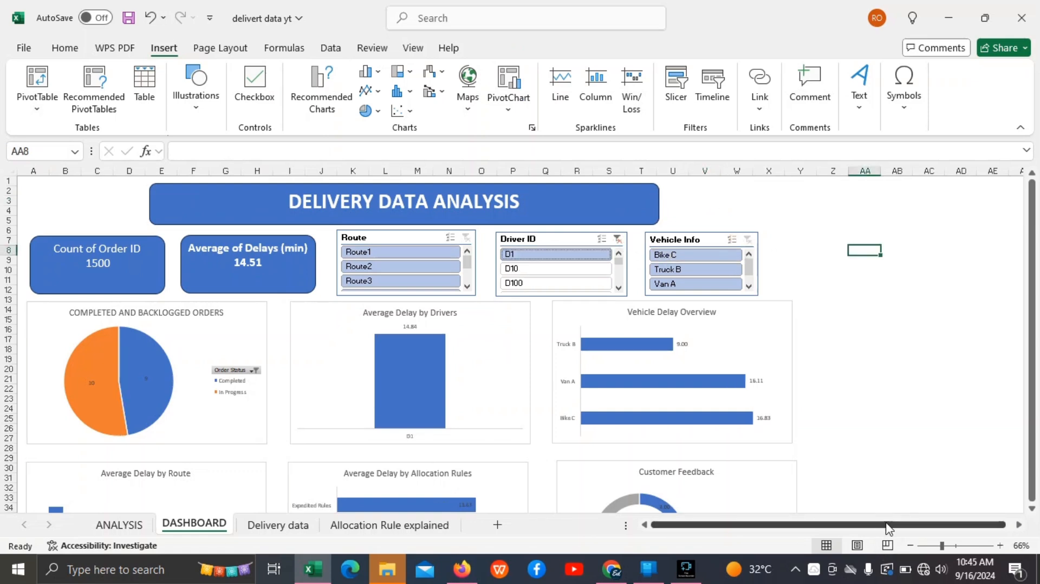
{"action": "left_click_drag", "start_coordinate": [887, 526], "coordinate": [635, 524]}
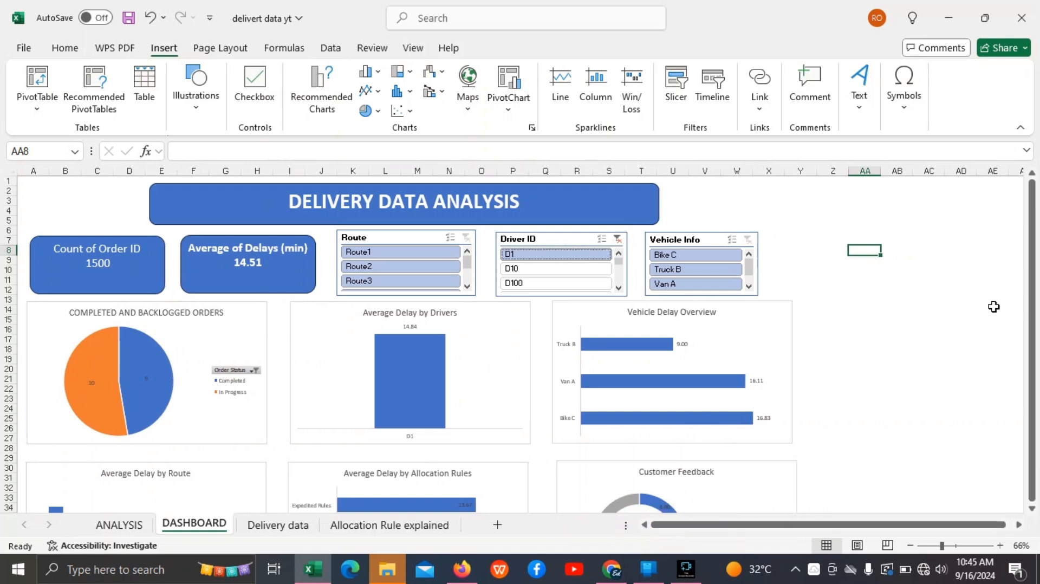
{"action": "left_click_drag", "start_coordinate": [1036, 302], "coordinate": [1033, 505]}
{"action": "left_click", "coordinate": [1033, 509]}
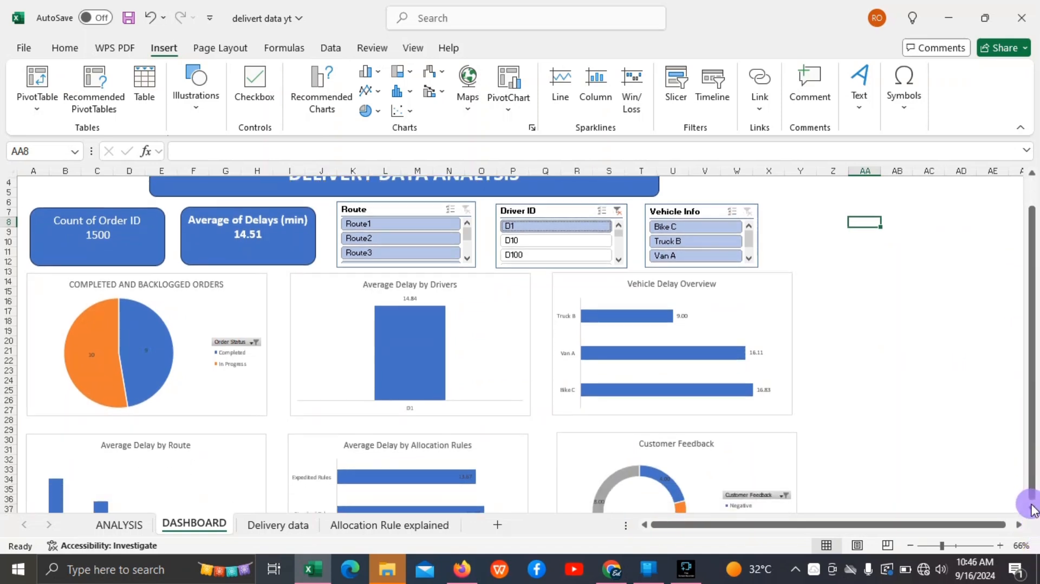
{"action": "scroll", "coordinate": [1033, 508], "scroll_direction": "down", "scroll_amount": 8}
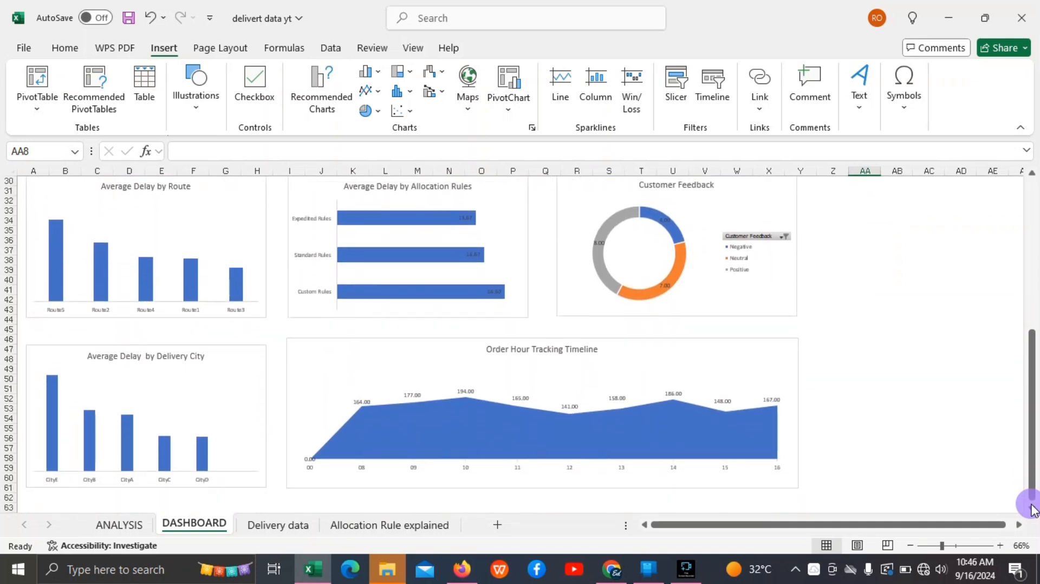
{"action": "left_click_drag", "start_coordinate": [1038, 478], "coordinate": [1011, 289]}
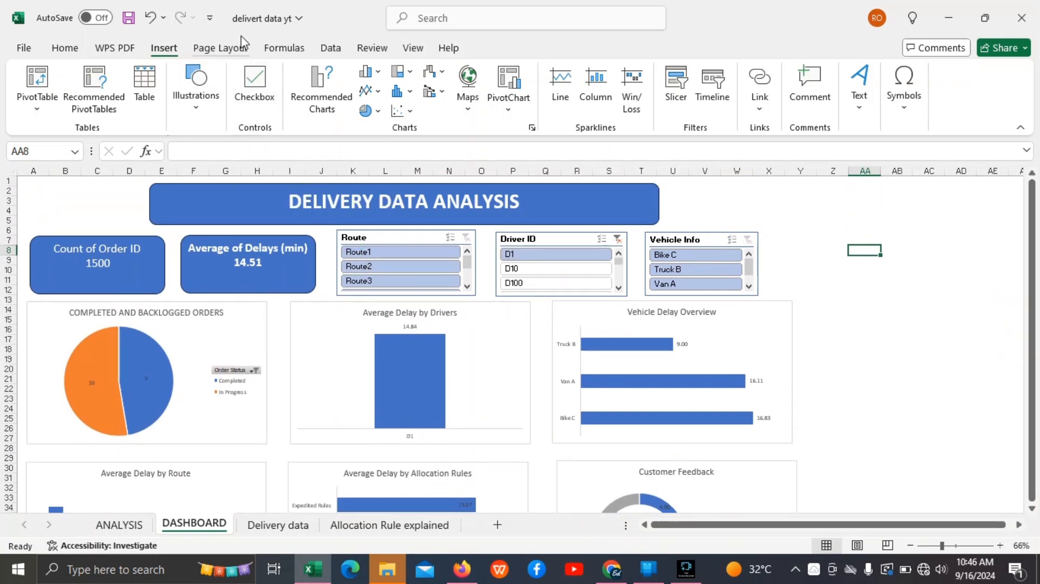
Step: Open the gallery of built-in workbook themes for the dashboard
{"action": "left_click", "coordinate": [227, 50]}
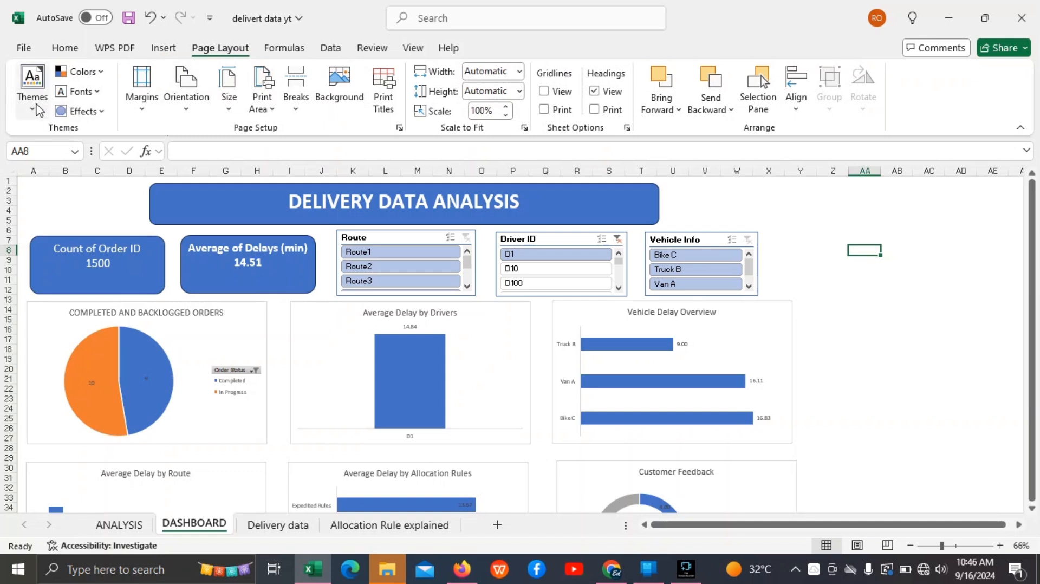
{"action": "left_click", "coordinate": [37, 109]}
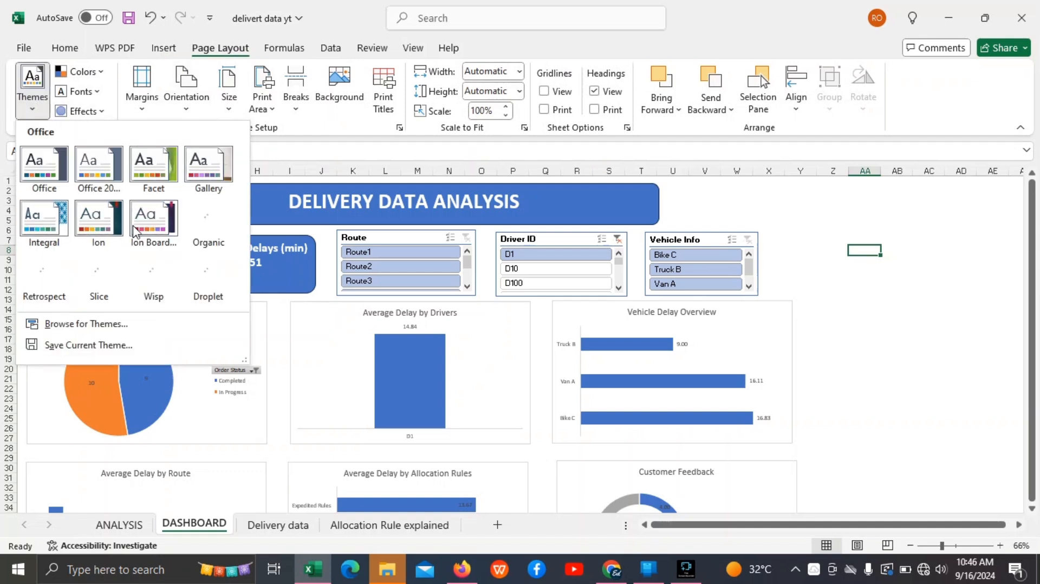